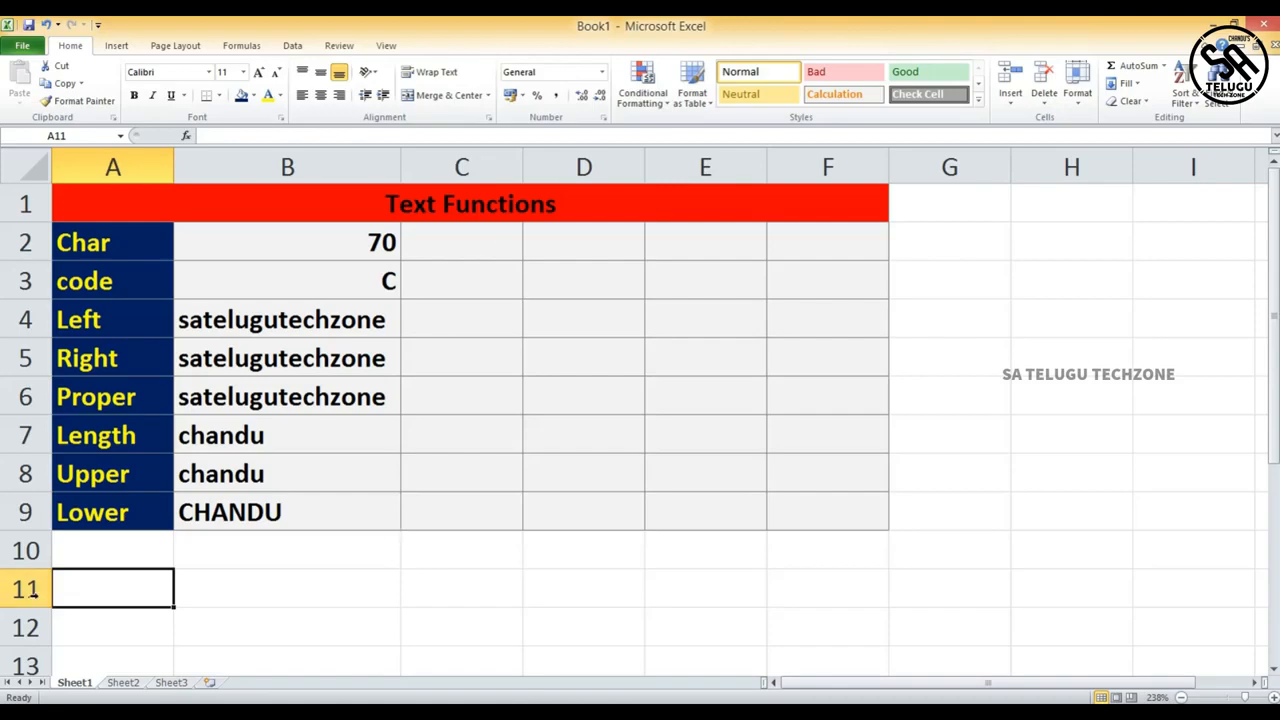
Step: Enter the lowercase code notes a=97 in cell A11 and b=98 in cell A12
{"action": "double_click", "coordinate": [79, 587]}
{"action": "type", "text": "a"}
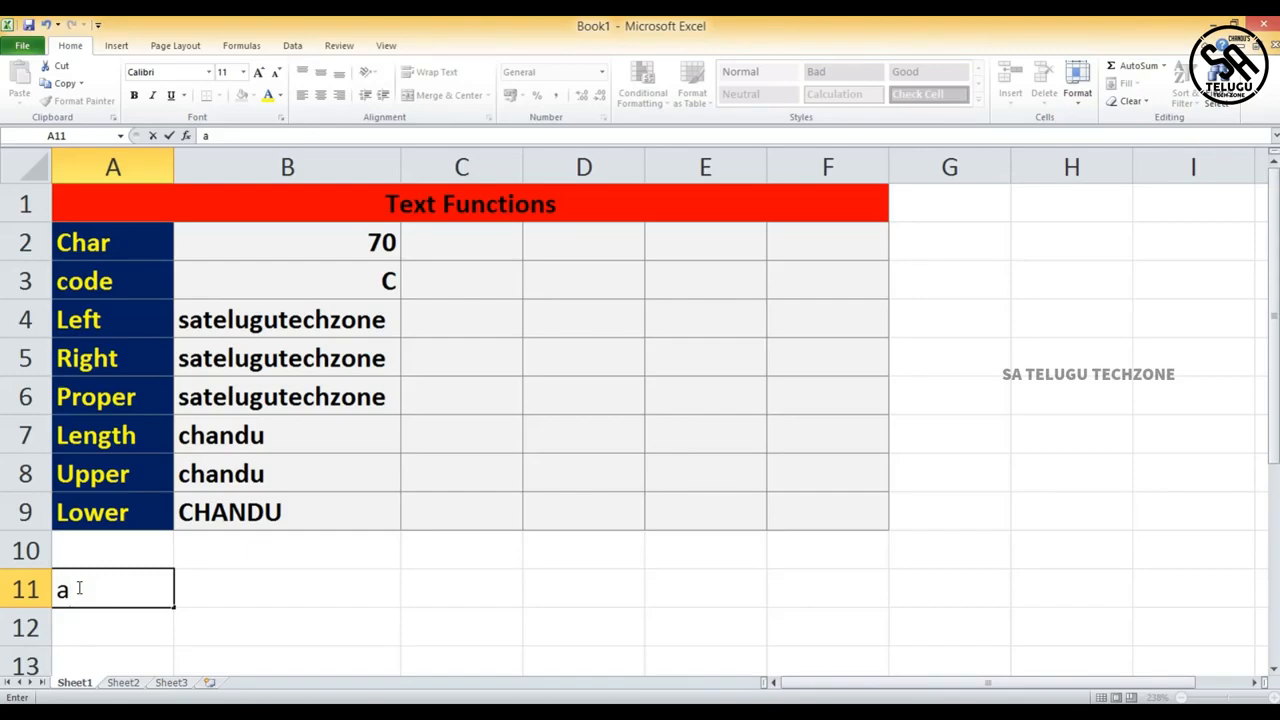
{"action": "type", "text": "=97"}
{"action": "key", "text": "Return"}
{"action": "double_click", "coordinate": [73, 632]}
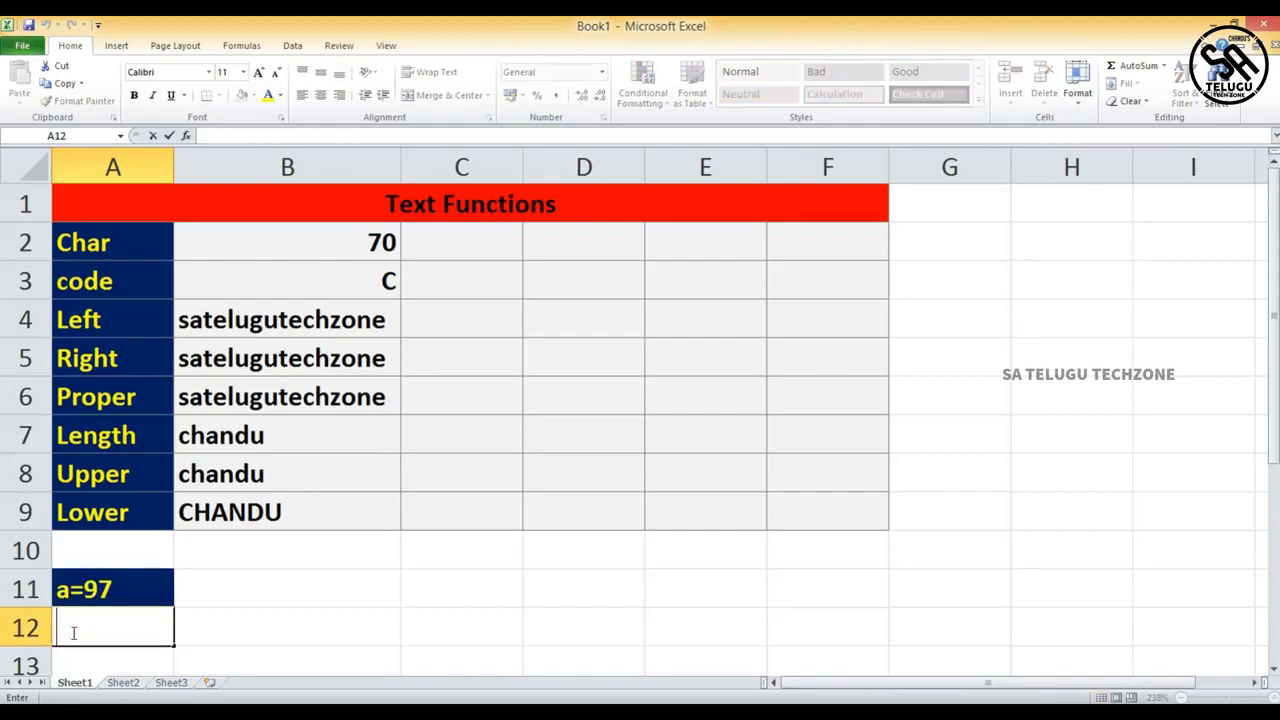
{"action": "type", "text": "b=98"}
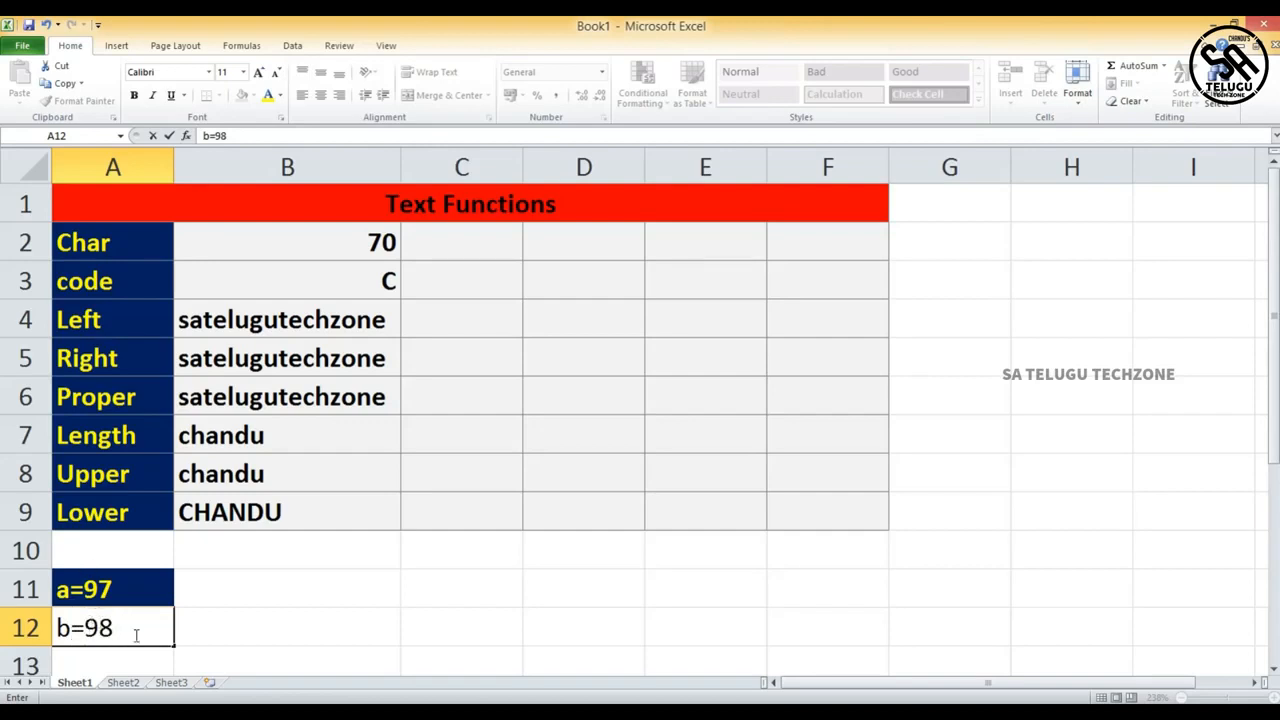
Step: Enter the uppercase code notes A=65 in cell B11 and B=66 in cell B12
{"action": "left_click", "coordinate": [209, 593]}
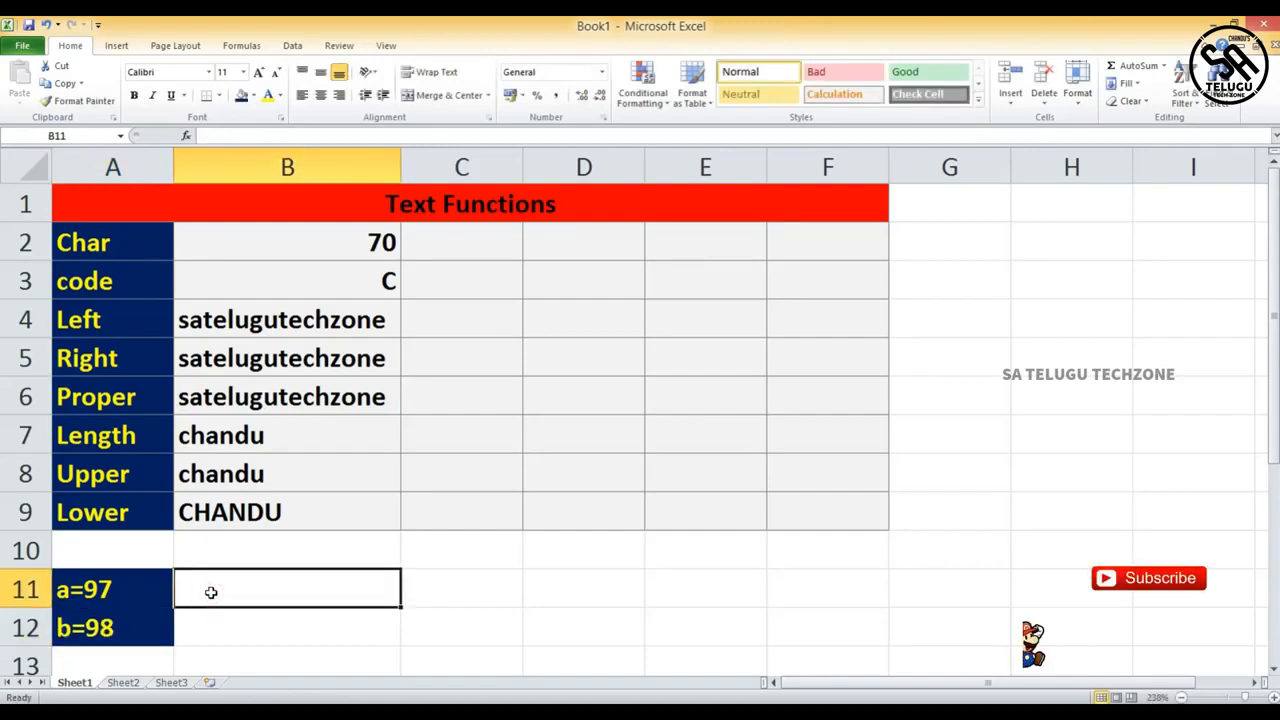
{"action": "type", "text": "a"}
{"action": "key", "text": "BackSpace"}
{"action": "type", "text": "A="}
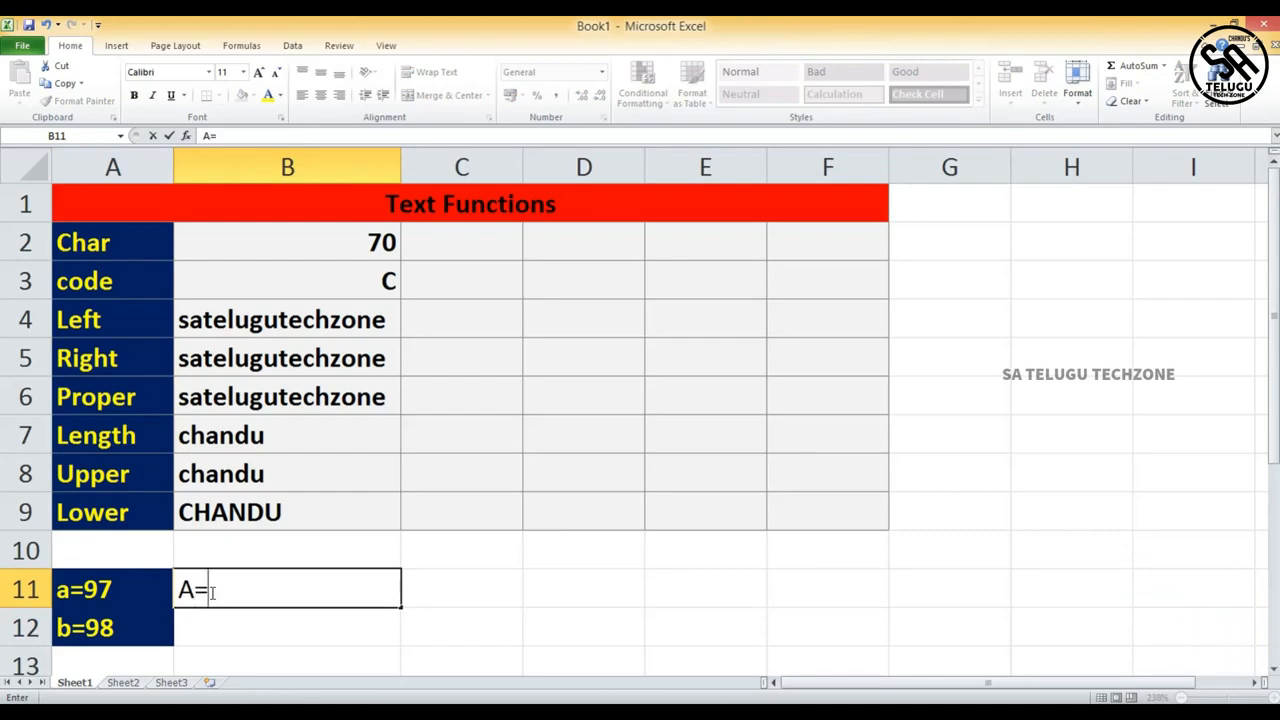
{"action": "type", "text": "65"}
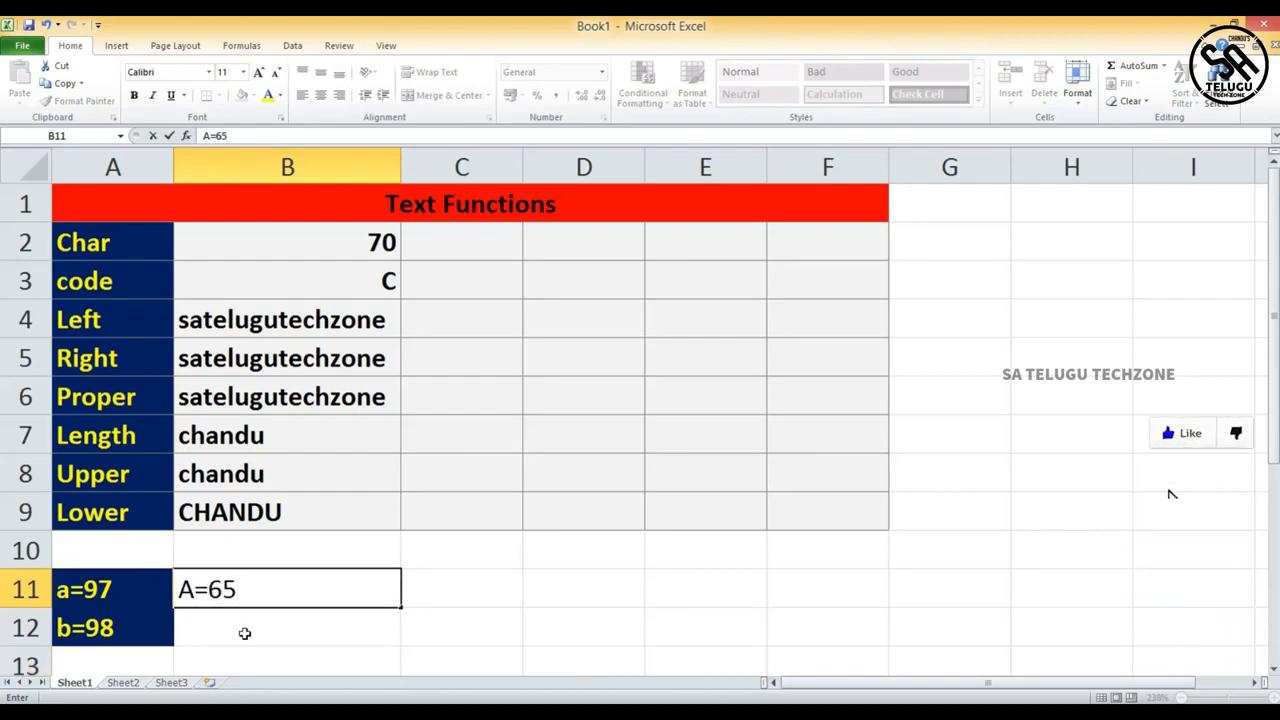
{"action": "key", "text": "Return"}
{"action": "type", "text": "B"}
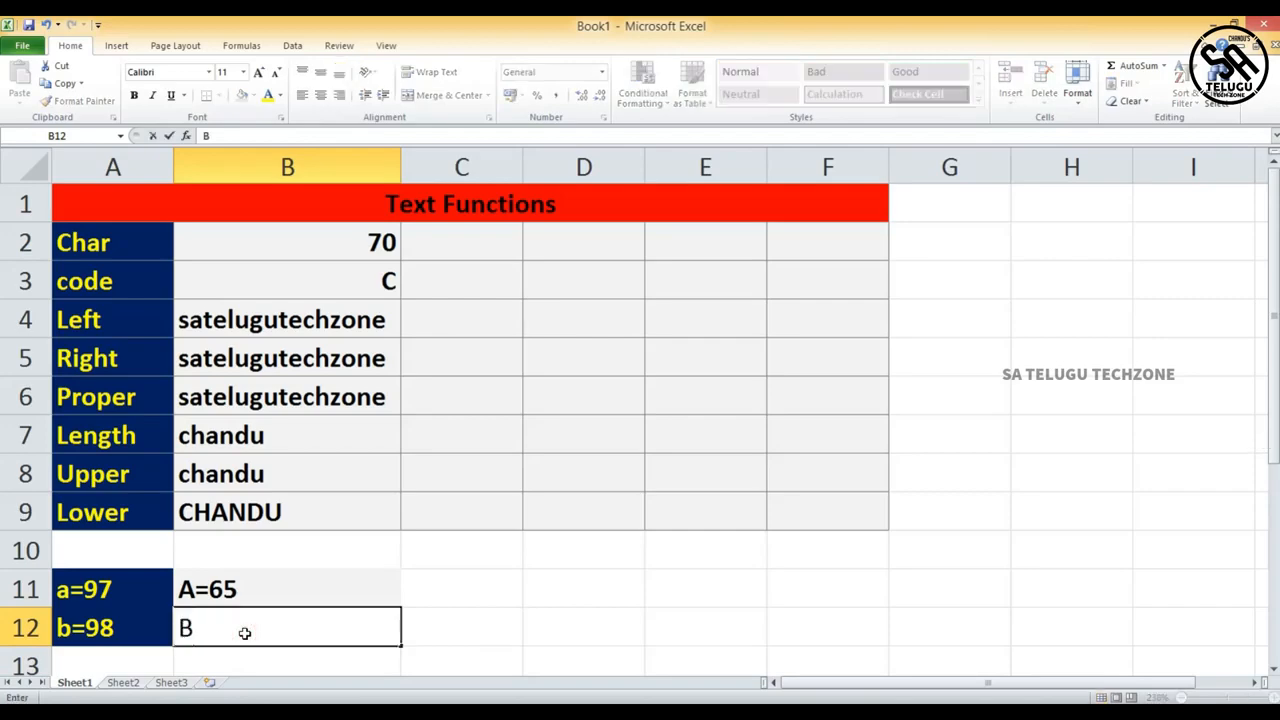
{"action": "type", "text": "=66"}
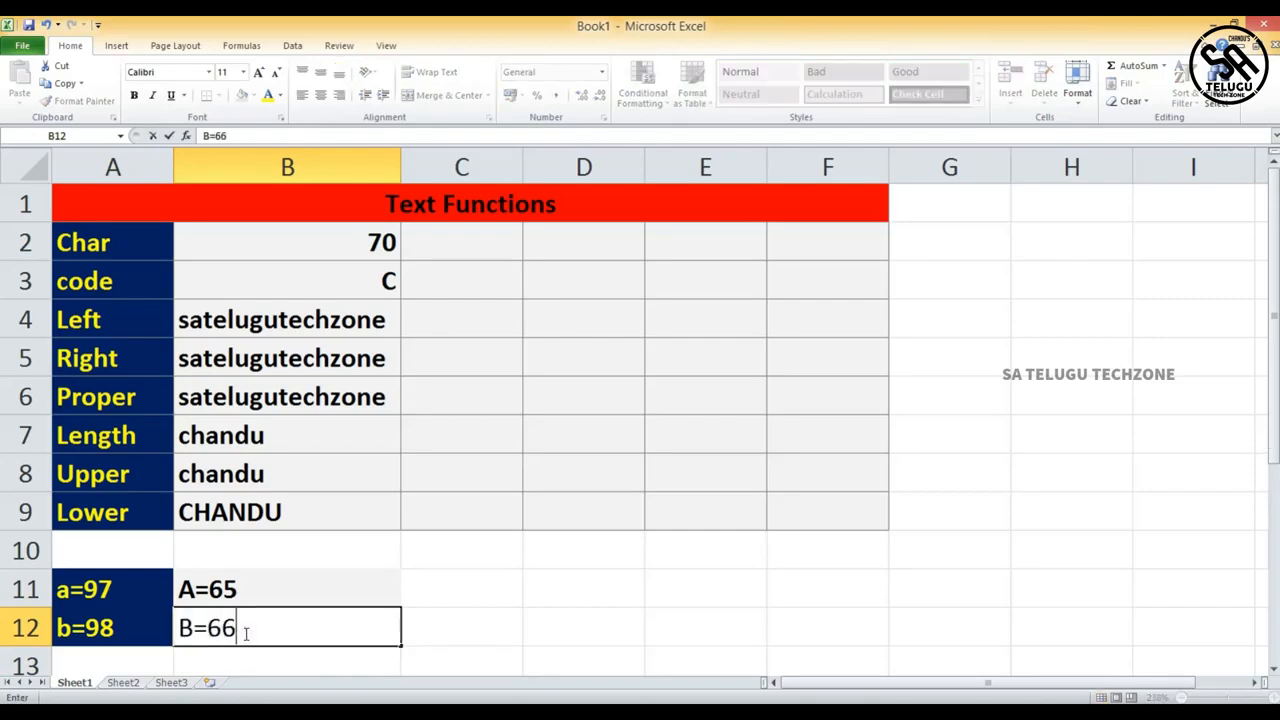
{"action": "scroll", "coordinate": [290, 590], "scroll_direction": "down", "scroll_amount": 1}
{"action": "left_click", "coordinate": [437, 471]}
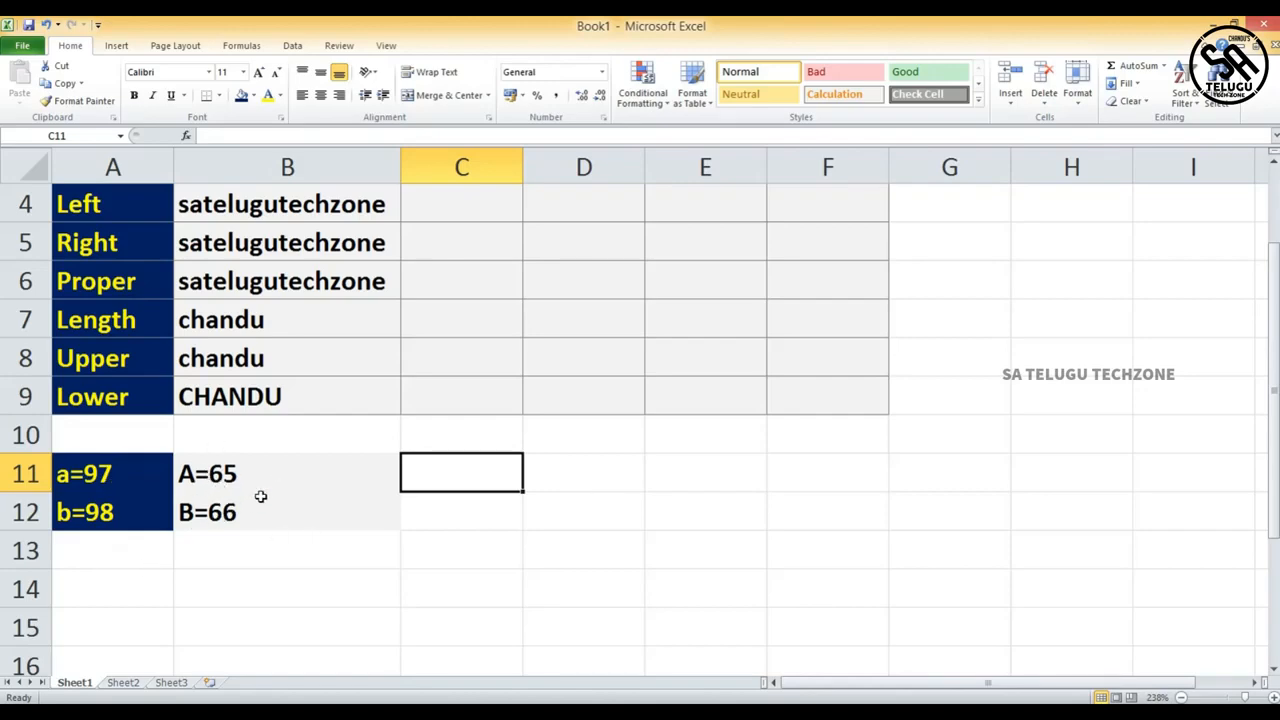
Step: Enter the formula =CHAR(B2) in cell C2 to convert the Char row's number to a character
{"action": "scroll", "coordinate": [349, 462], "scroll_direction": "up", "scroll_amount": 1}
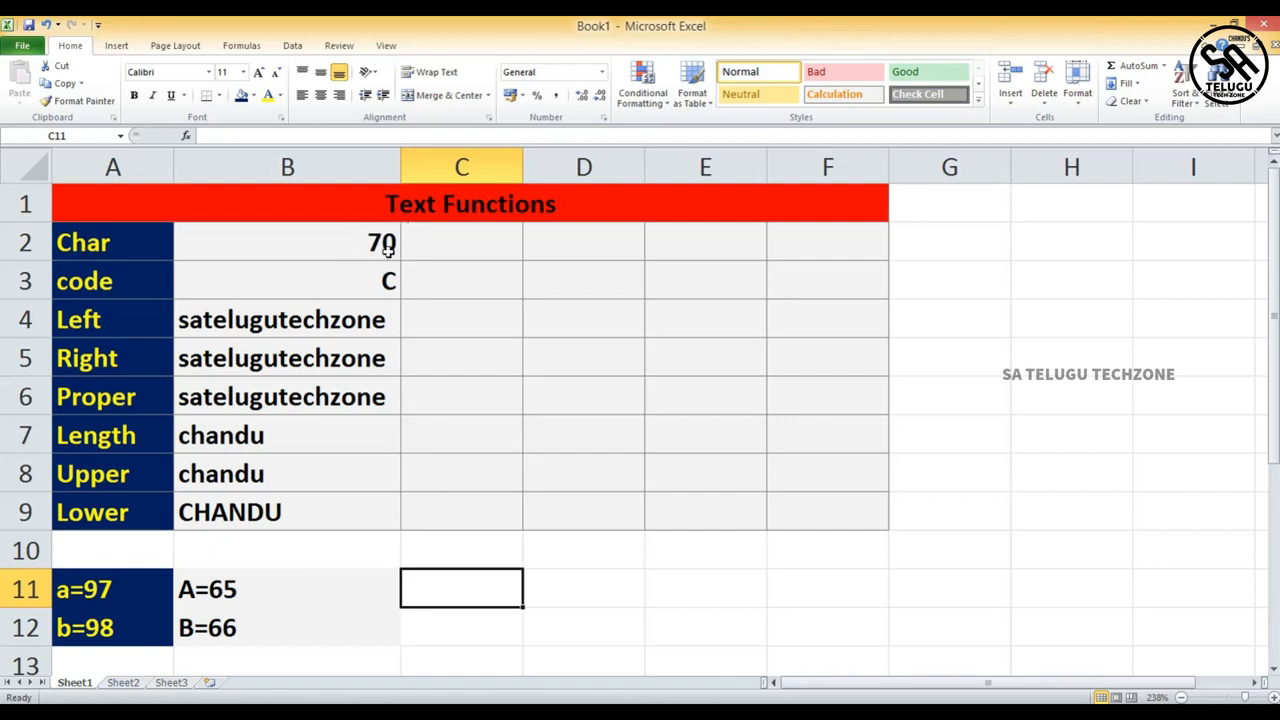
{"action": "left_click", "coordinate": [430, 247]}
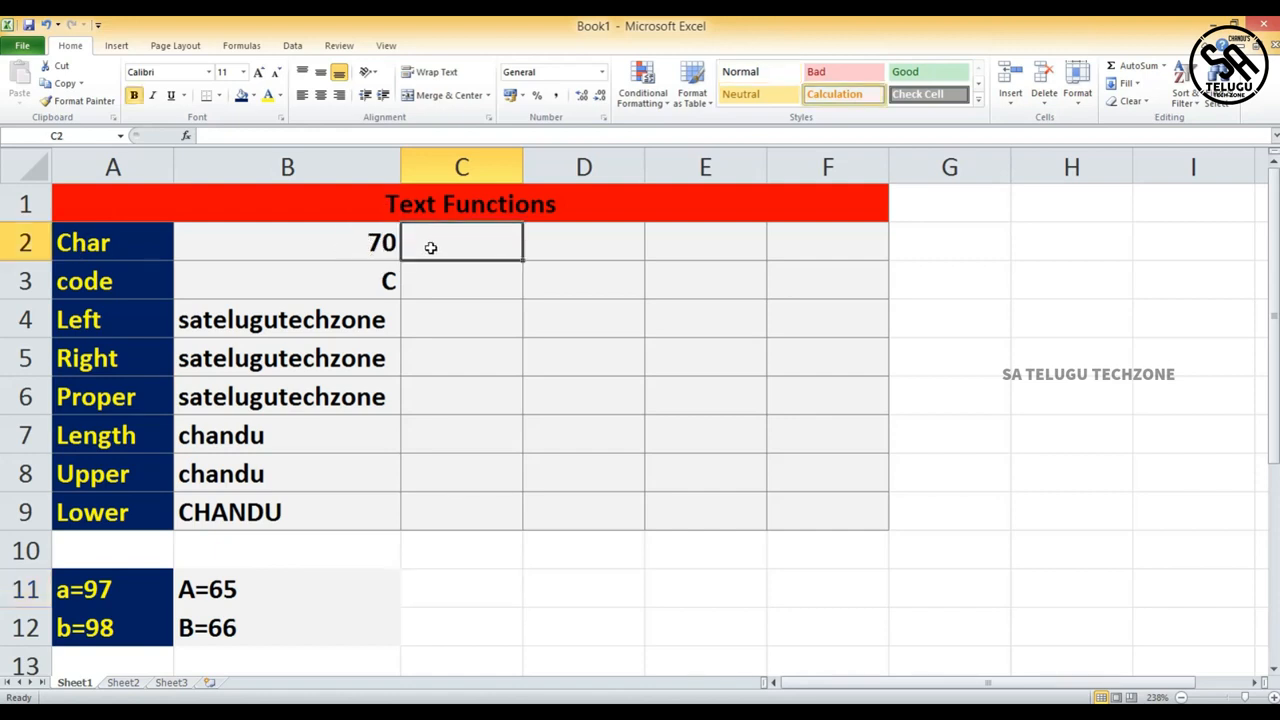
{"action": "double_click", "coordinate": [430, 247]}
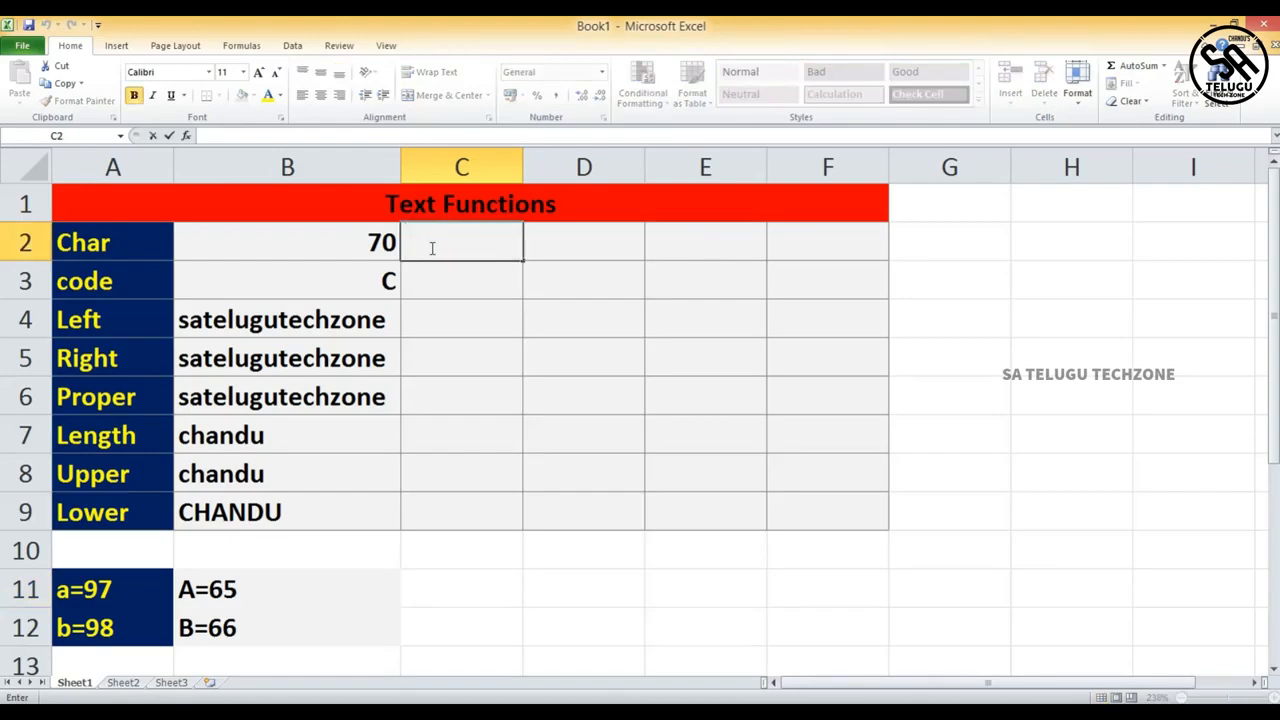
{"action": "type", "text": "="}
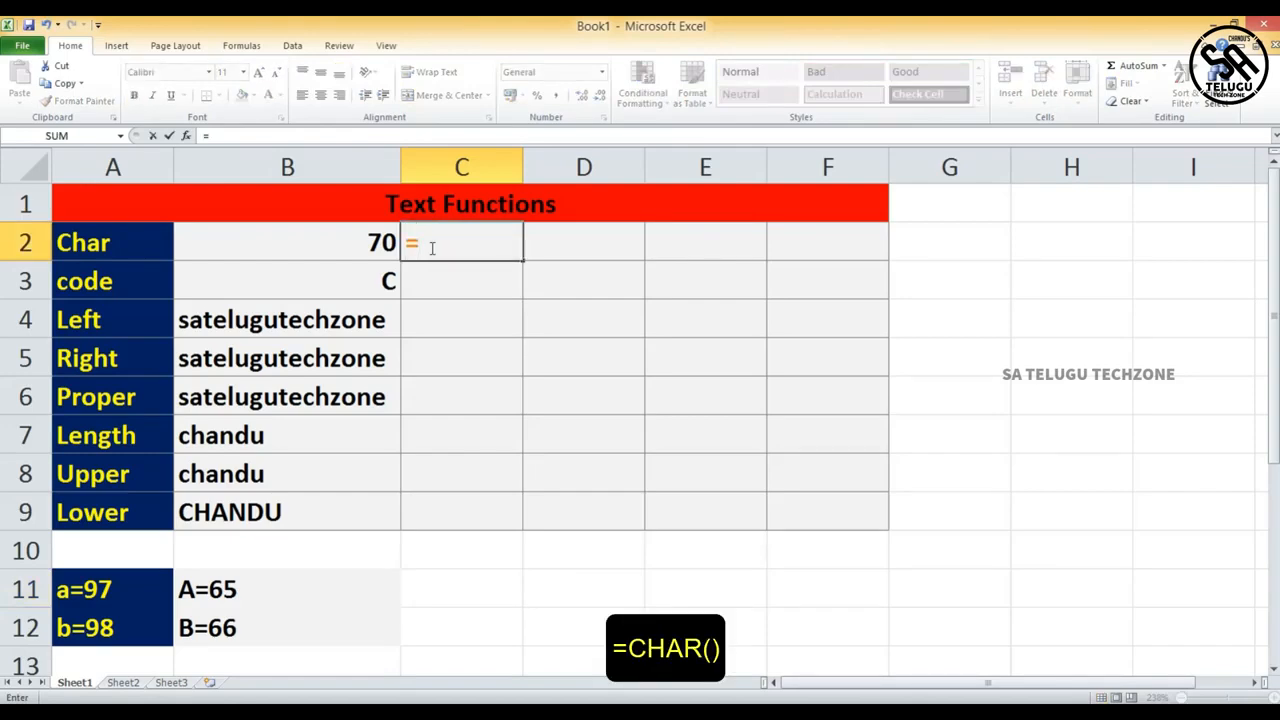
{"action": "type", "text": "char"}
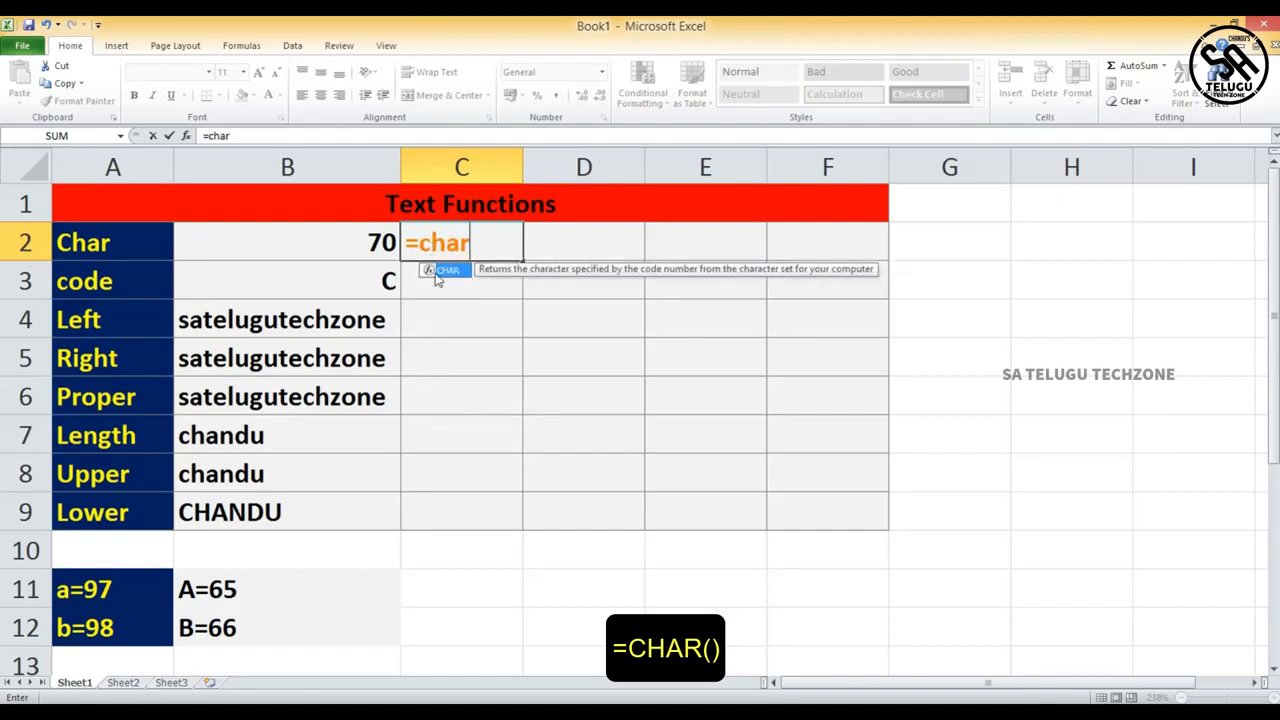
{"action": "double_click", "coordinate": [447, 272]}
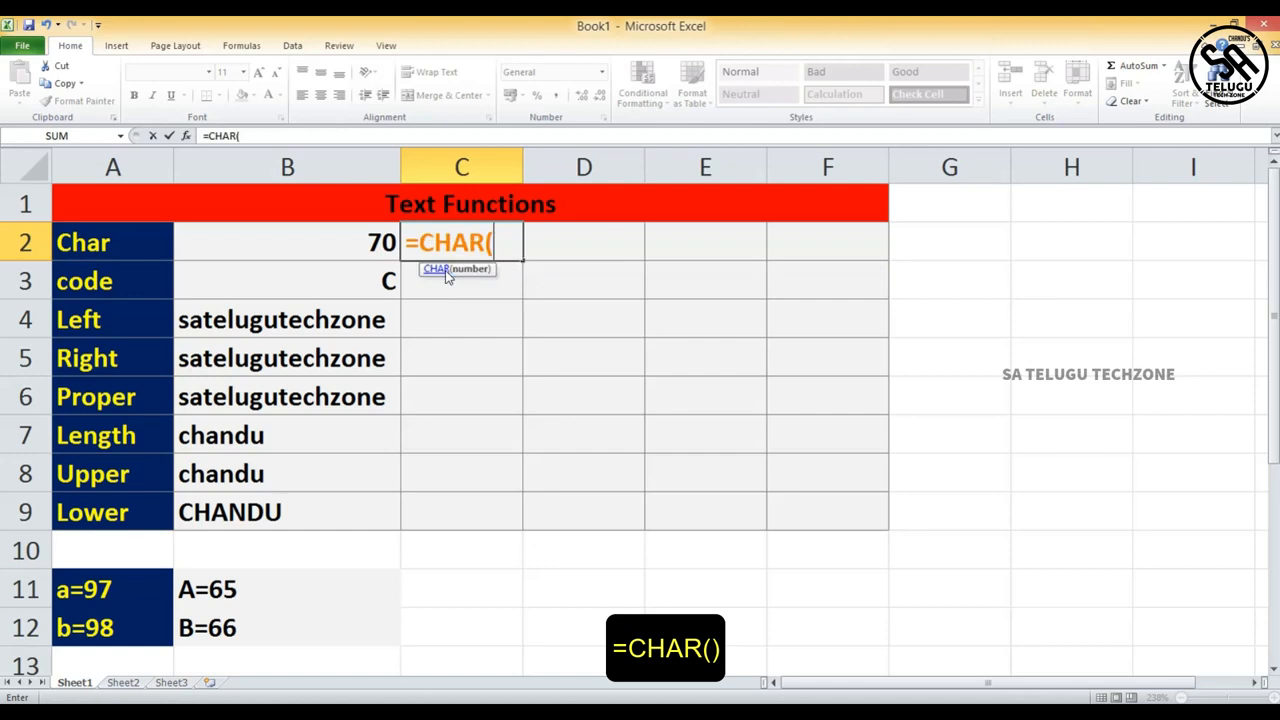
{"action": "left_click", "coordinate": [349, 242]}
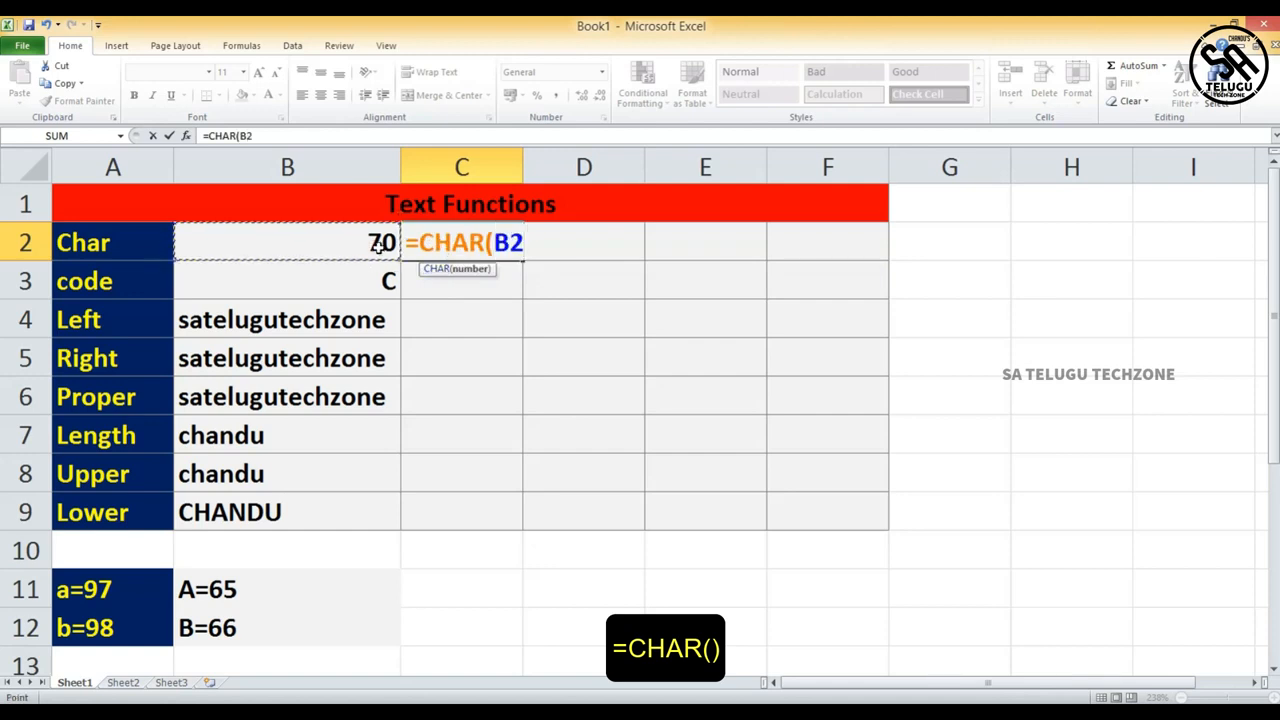
{"action": "type", "text": ")"}
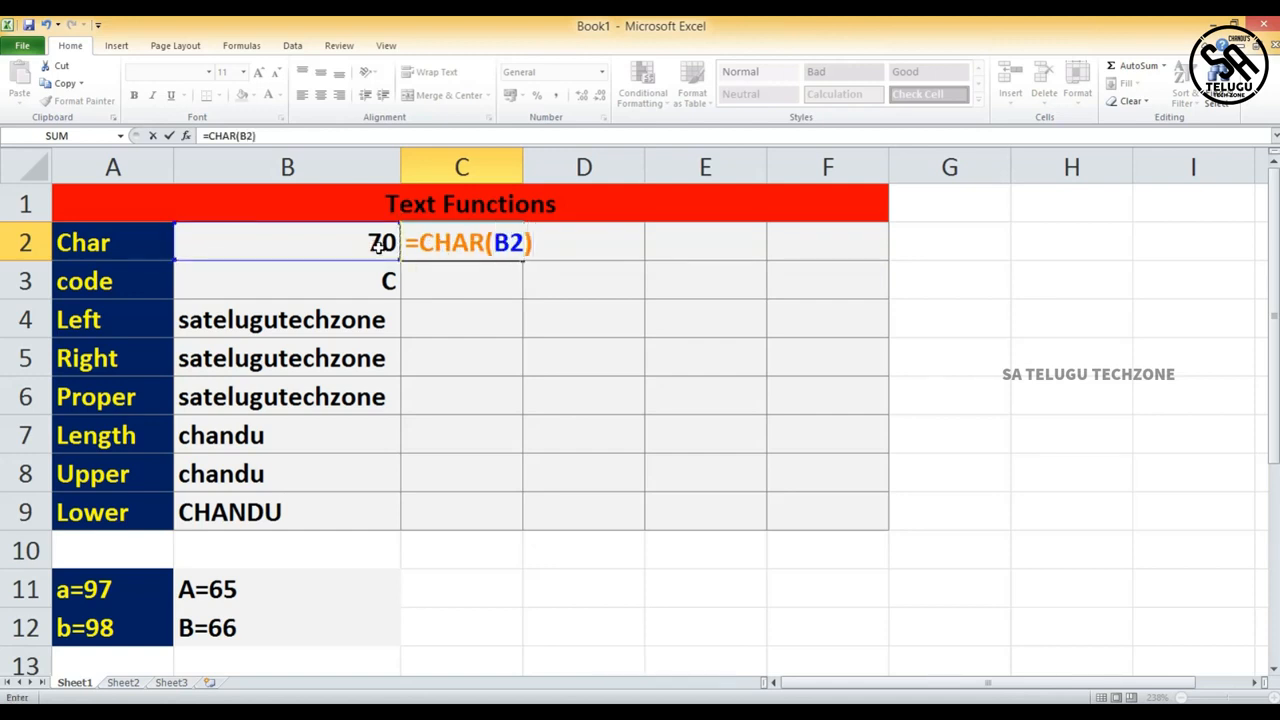
{"action": "key", "text": "Return"}
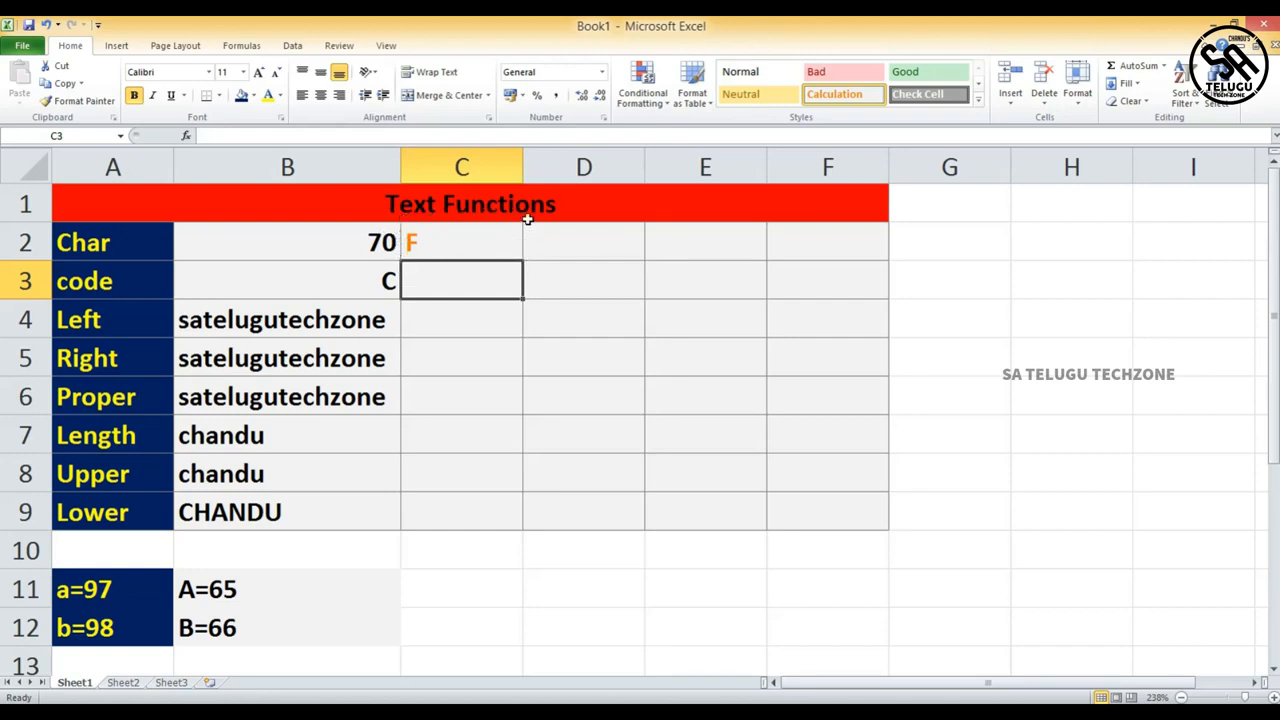
Step: Enter the formula =CHAR(65) in cell D2, giving the code number directly as the argument
{"action": "left_click", "coordinate": [557, 242]}
{"action": "type", "text": "="}
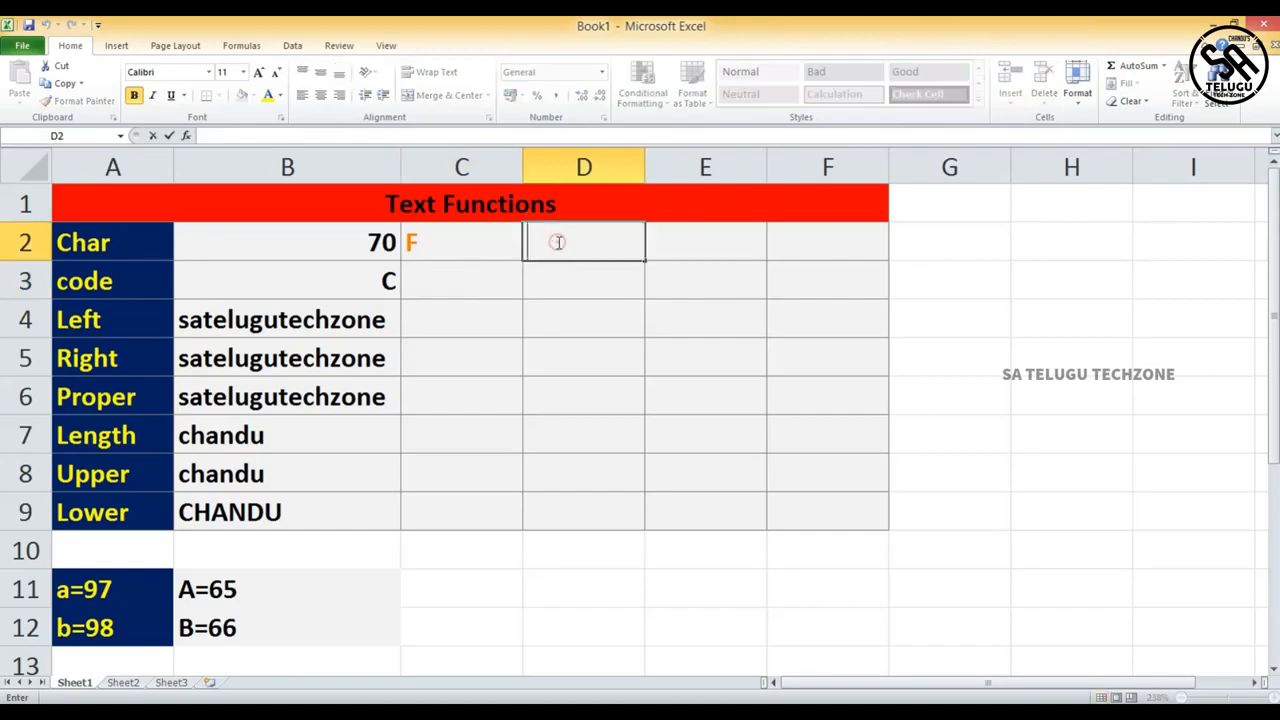
{"action": "type", "text": "char"}
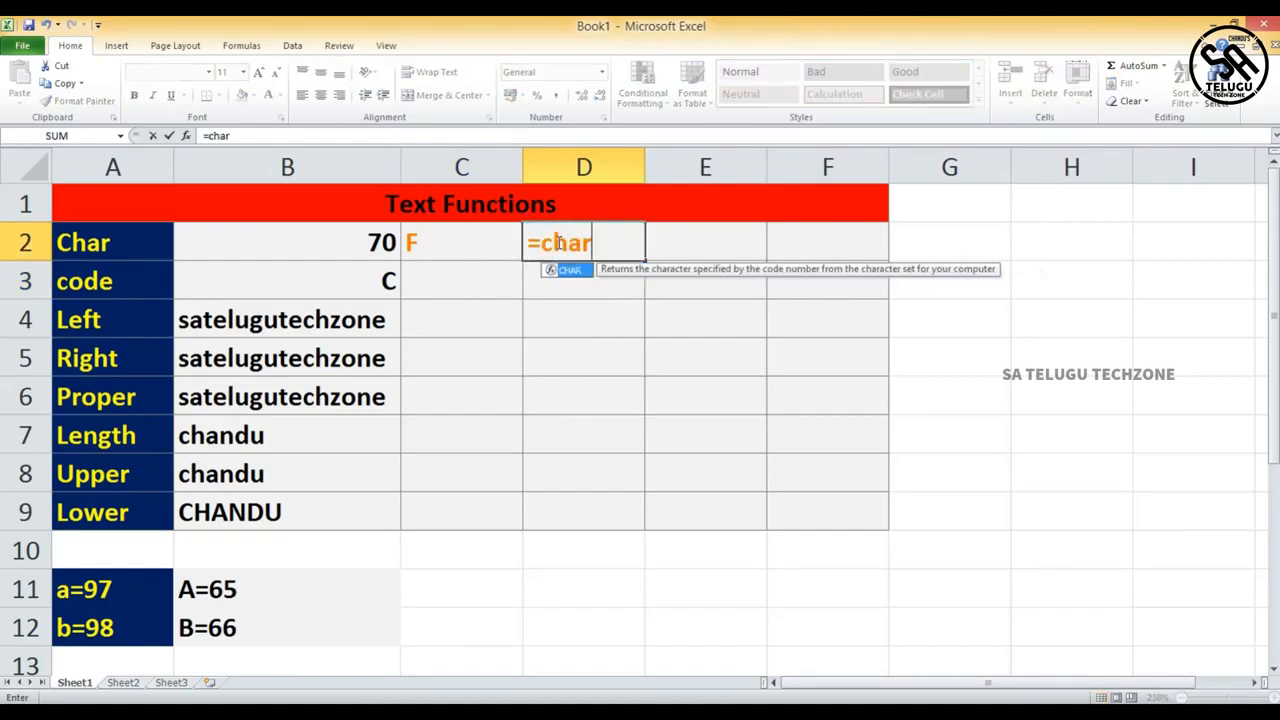
{"action": "key", "text": "Tab"}
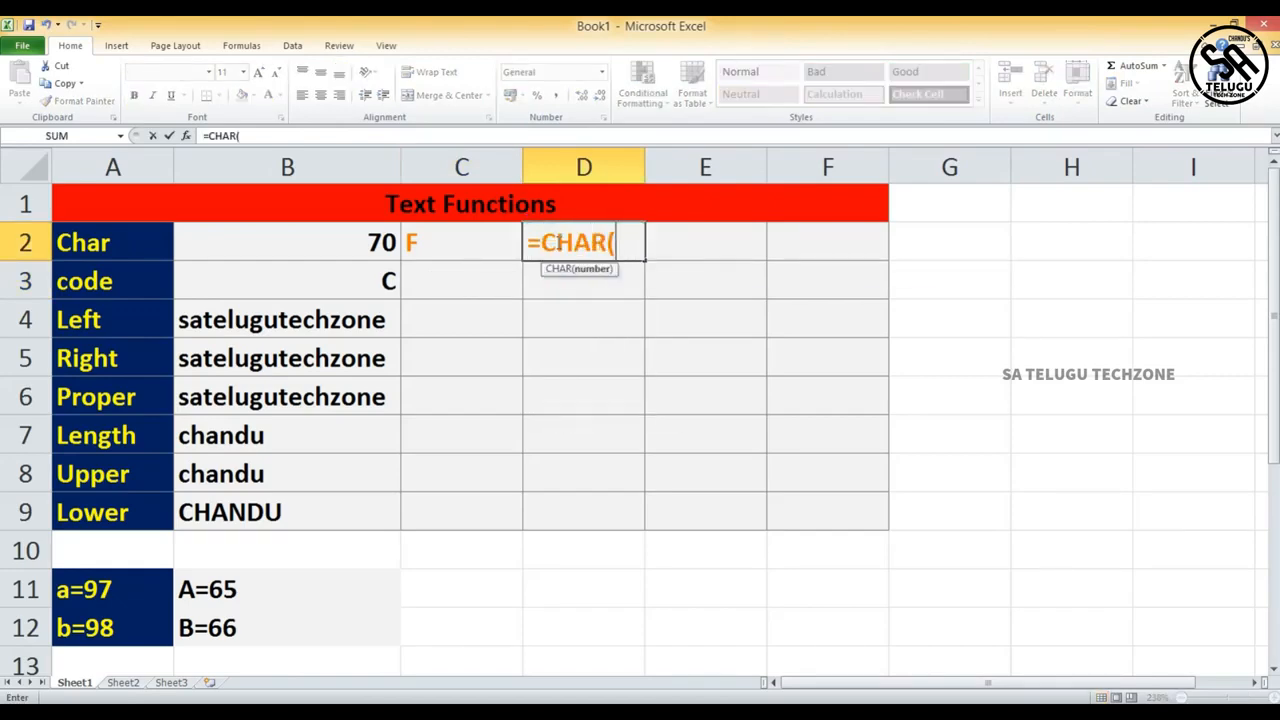
{"action": "type", "text": "65)"}
{"action": "key", "text": "Return"}
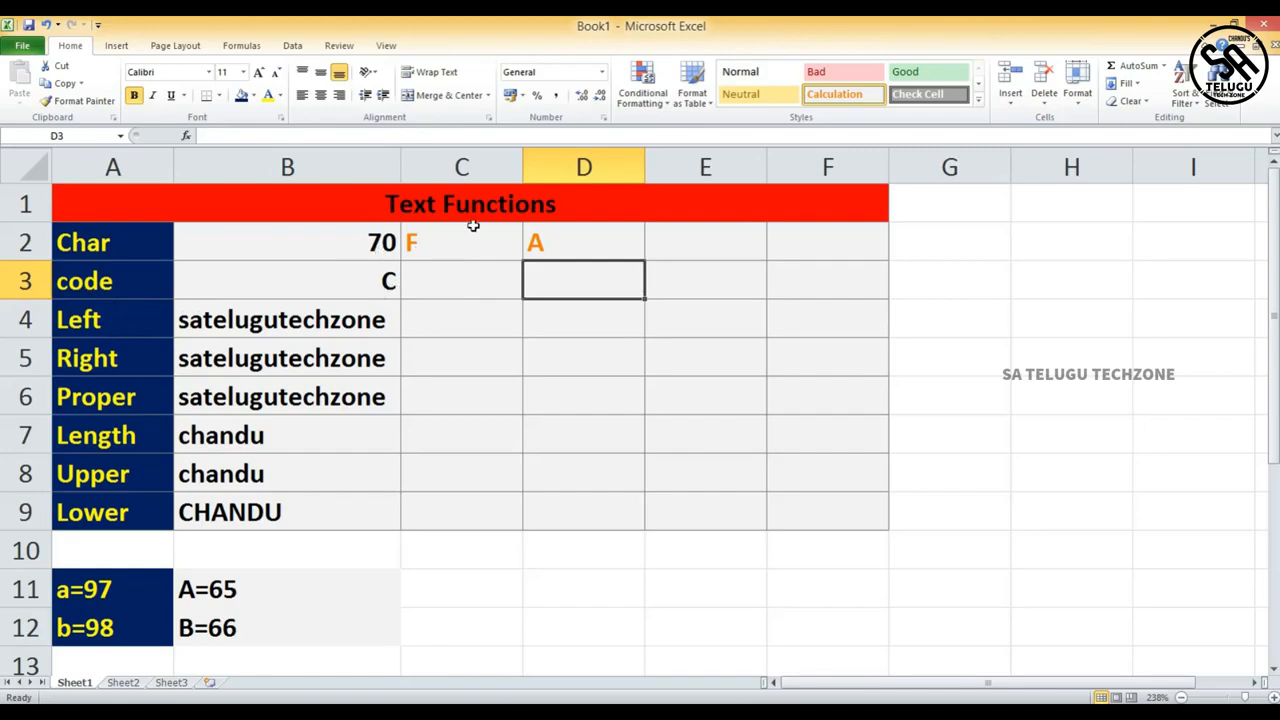
Step: Enter the formula =CODE(B3) in cell C3 to get the numeric code of the code row's letter
{"action": "left_click", "coordinate": [461, 283]}
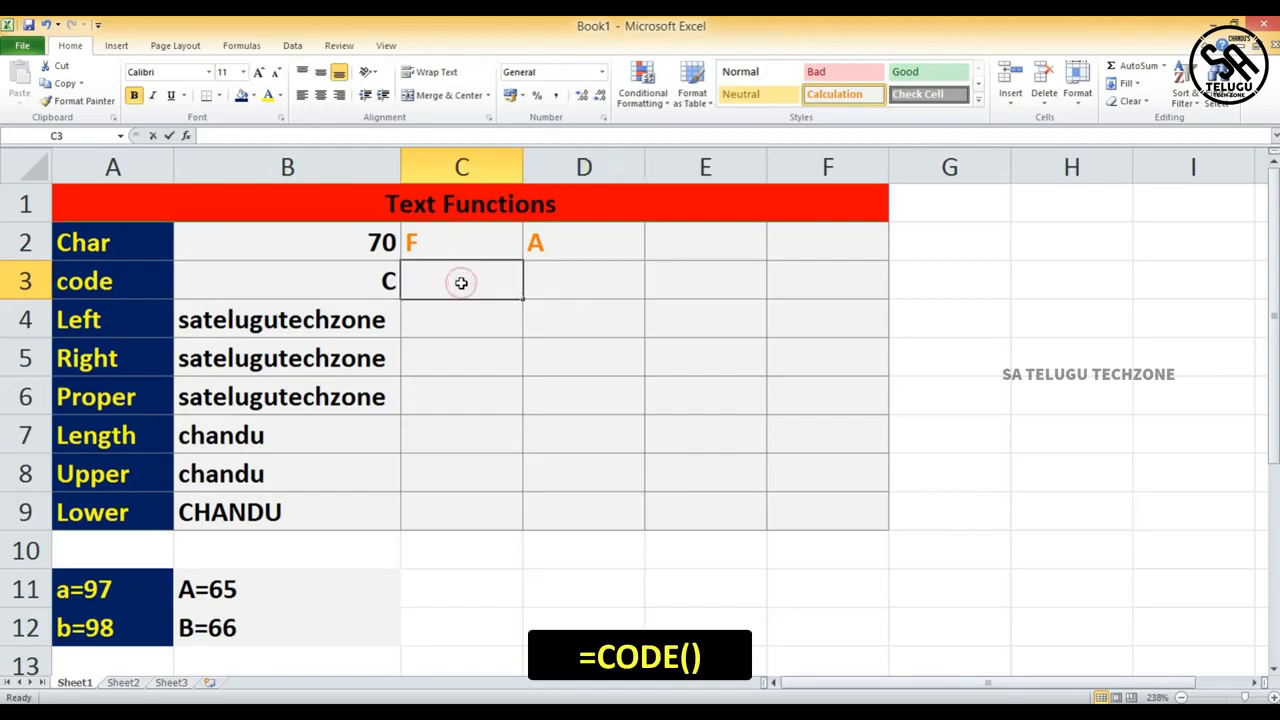
{"action": "type", "text": "=code"}
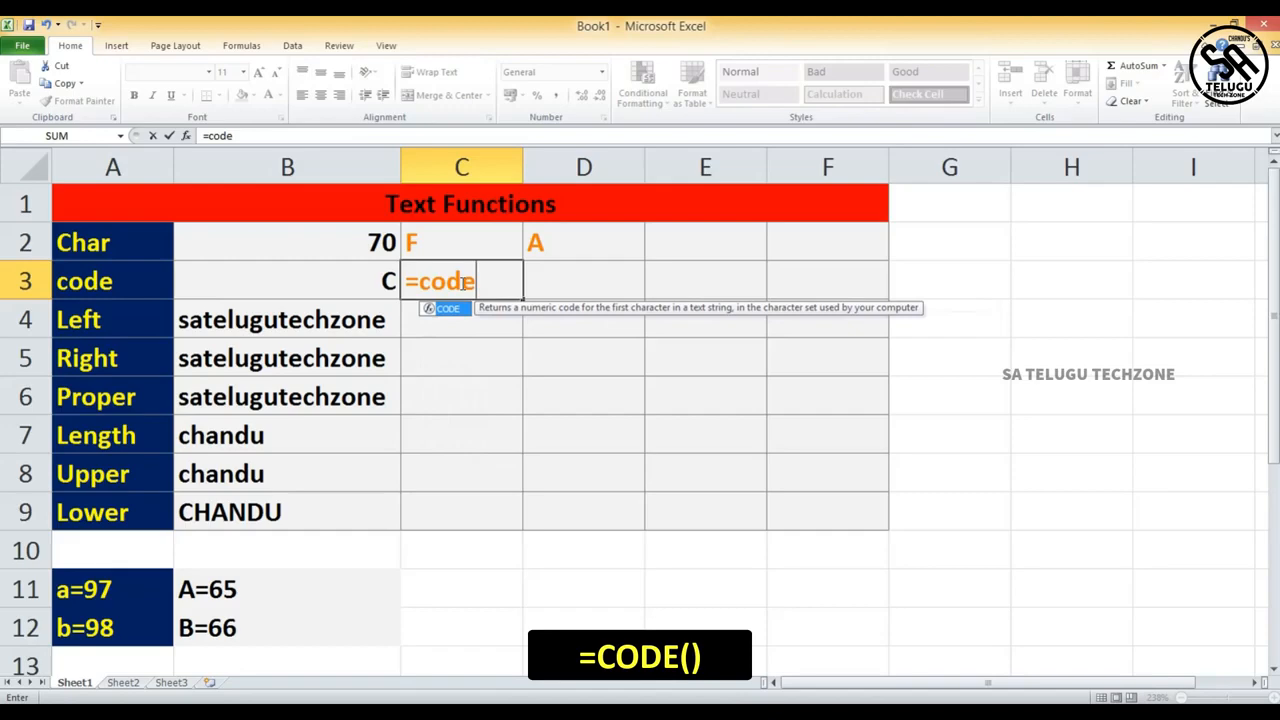
{"action": "key", "text": "Tab"}
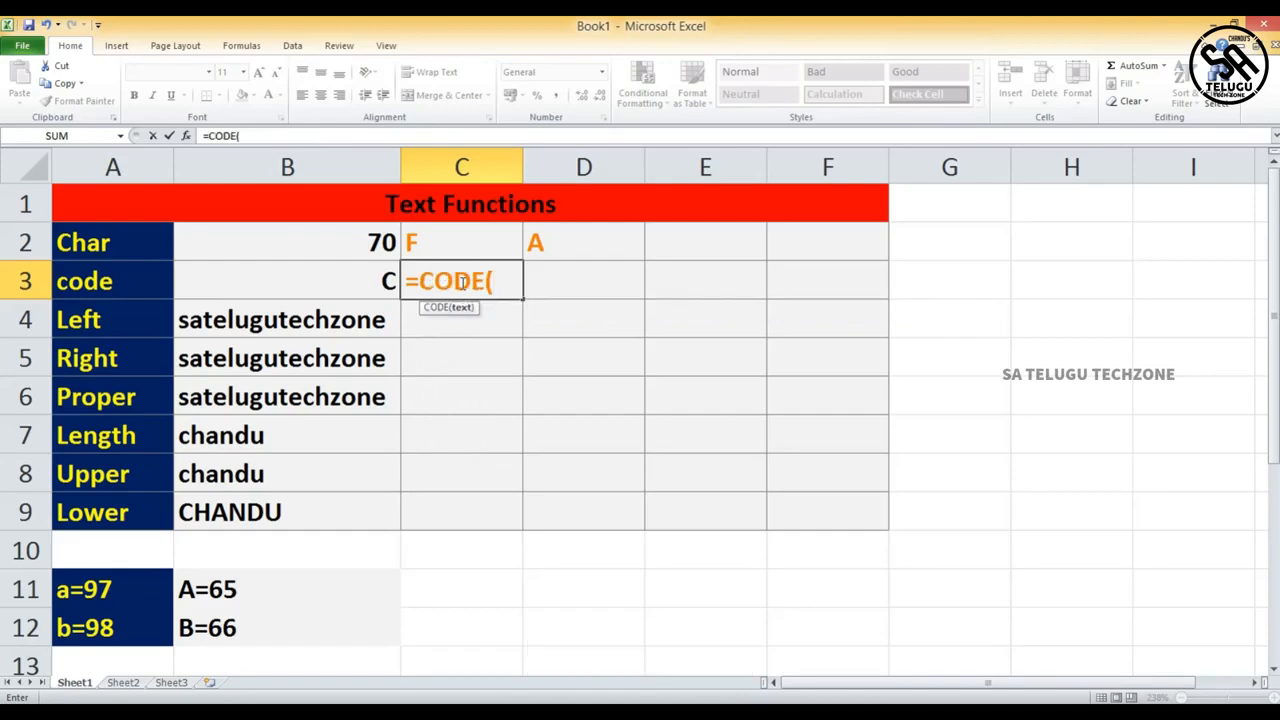
{"action": "type", "text": "c"}
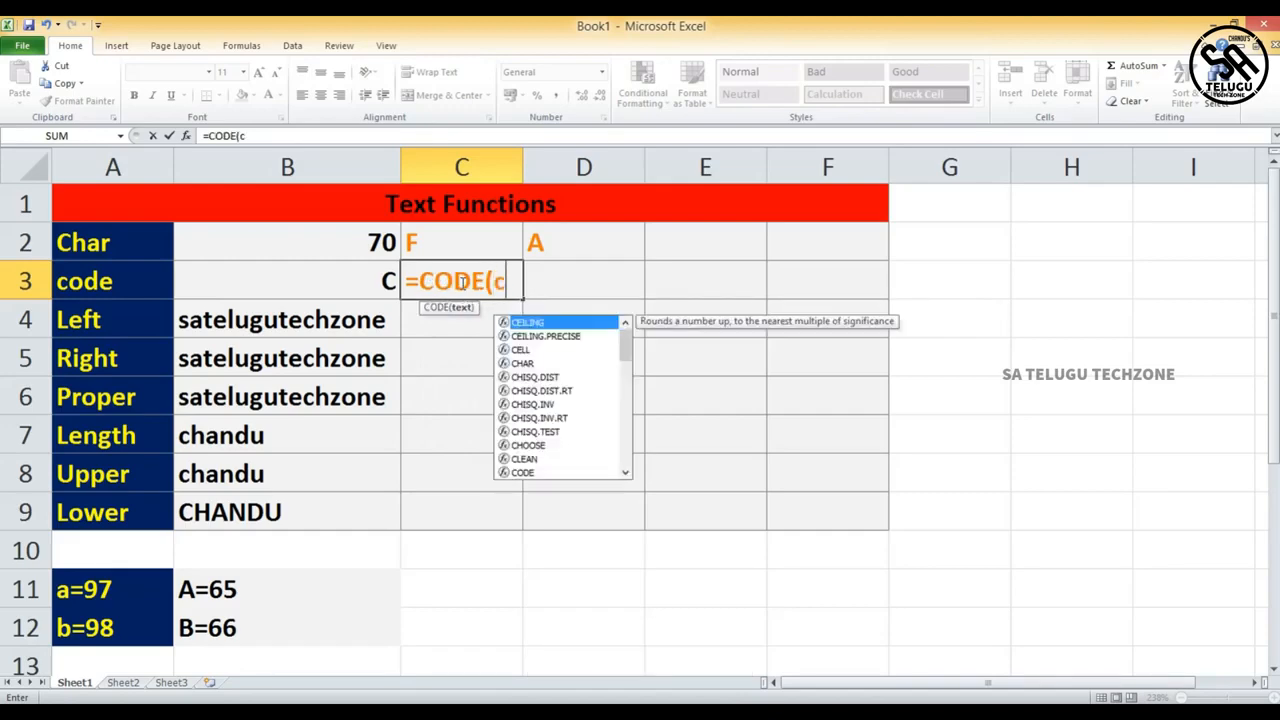
{"action": "key", "text": "BackSpace"}
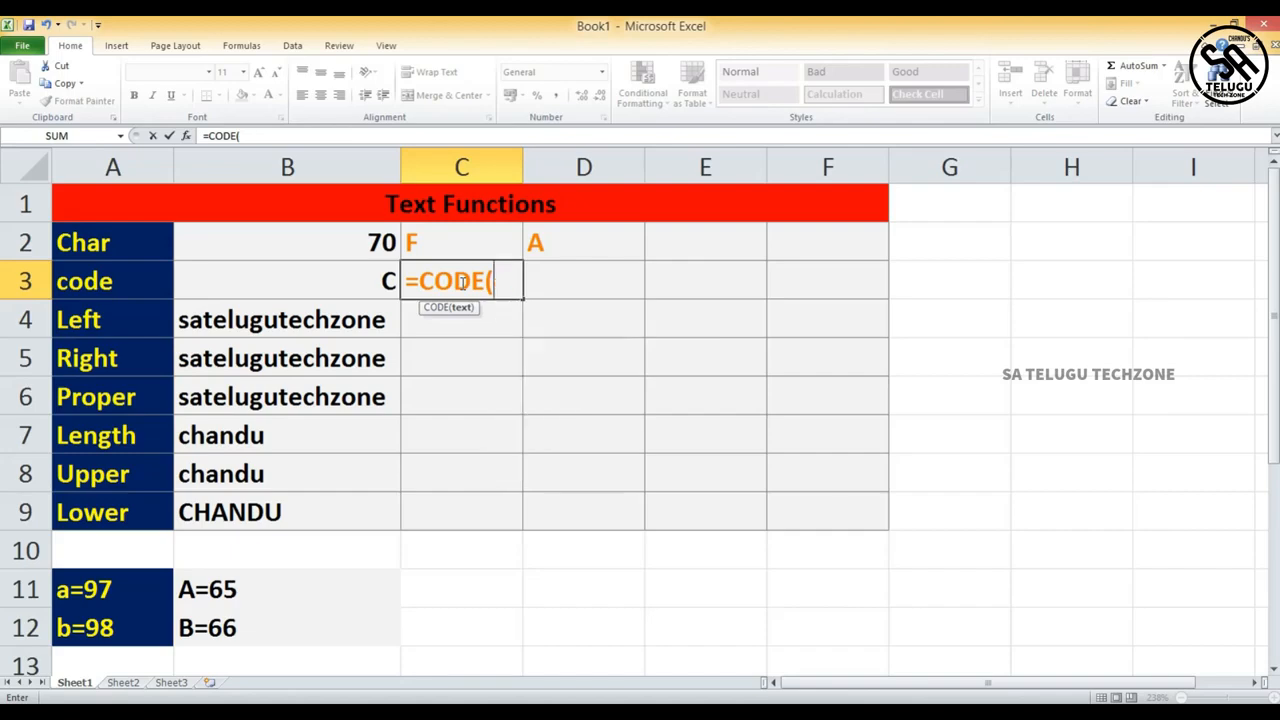
{"action": "left_click", "coordinate": [378, 281]}
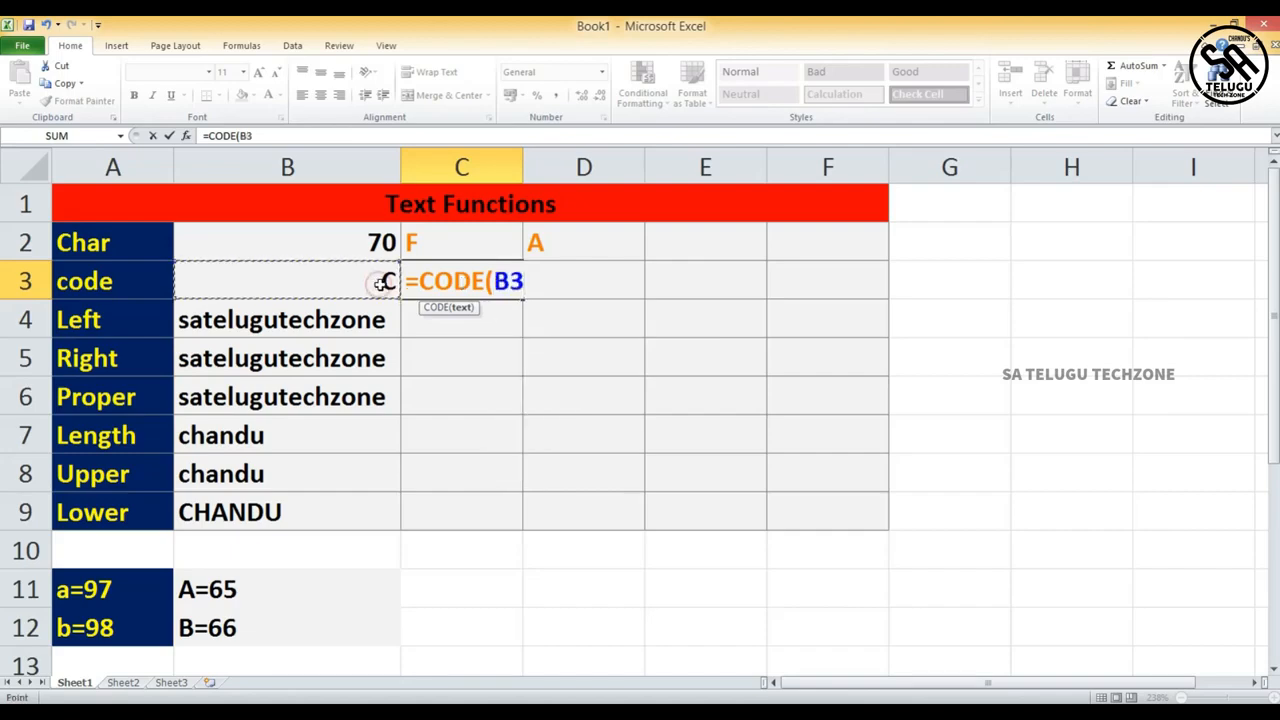
{"action": "type", "text": ")"}
{"action": "key", "text": "Return"}
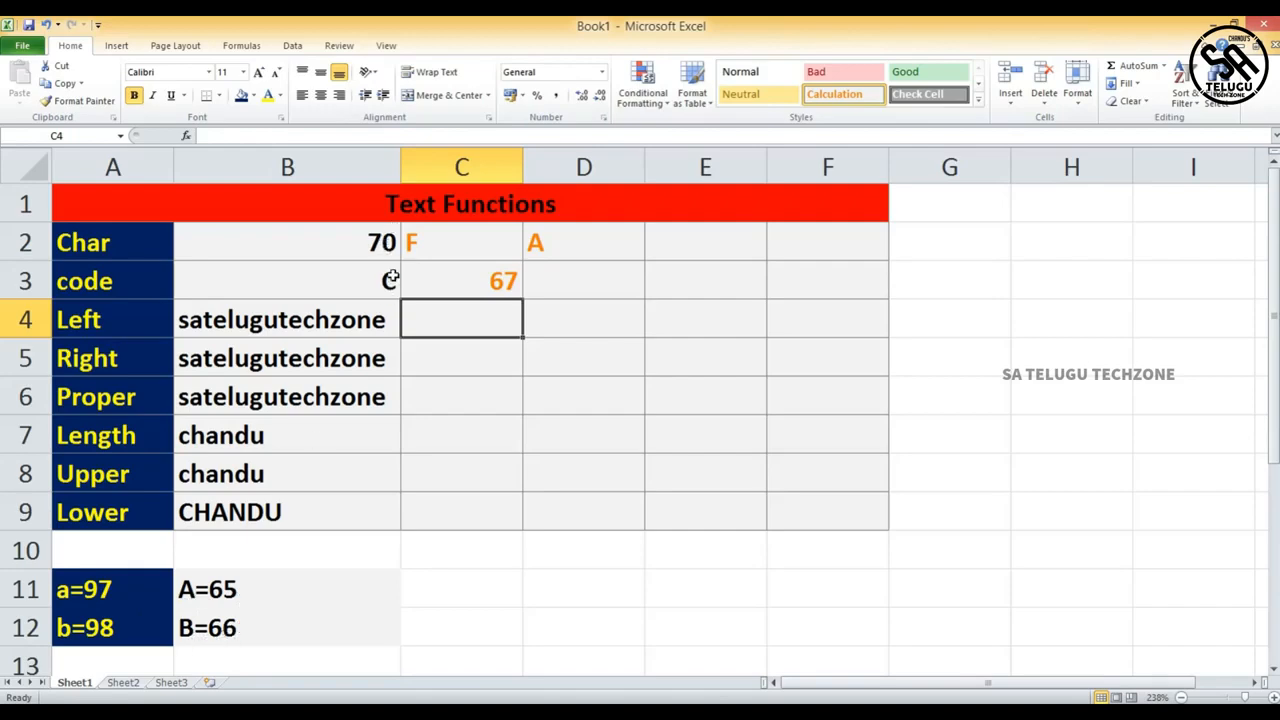
Step: Enter the formula =CODE("d") in cell D3, giving the letter directly as quoted text
{"action": "double_click", "coordinate": [549, 284]}
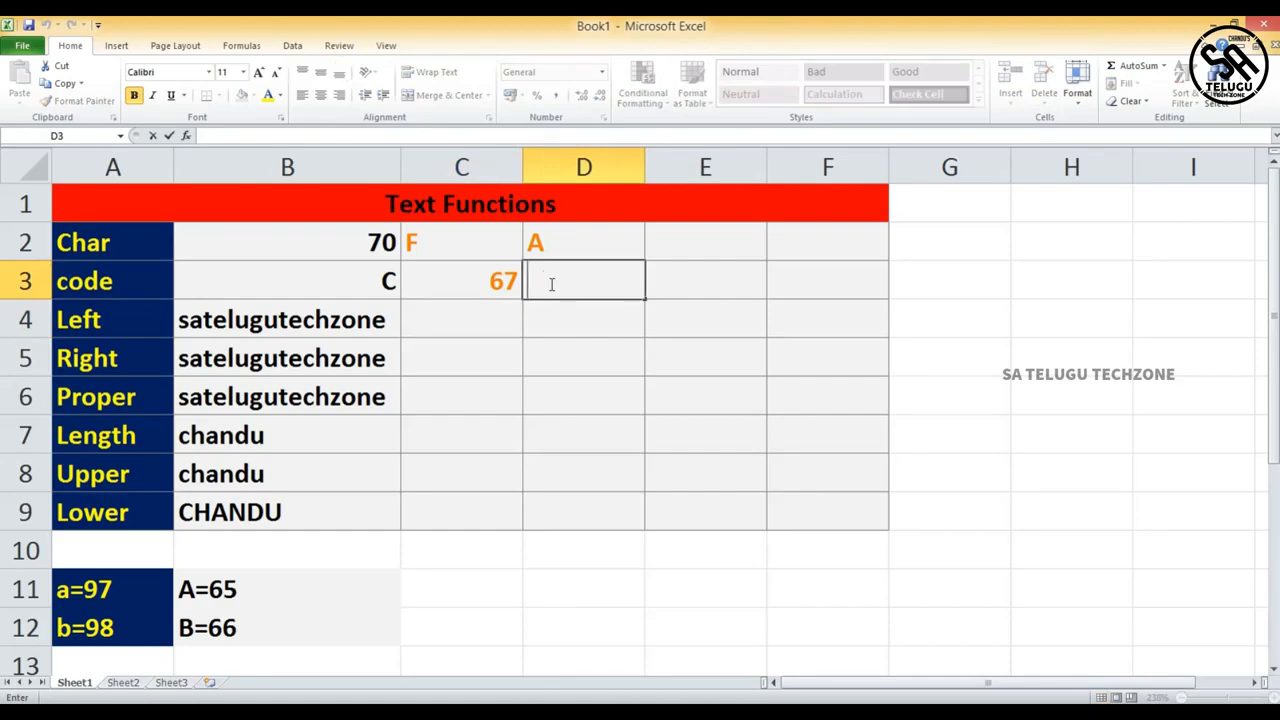
{"action": "type", "text": "=code"}
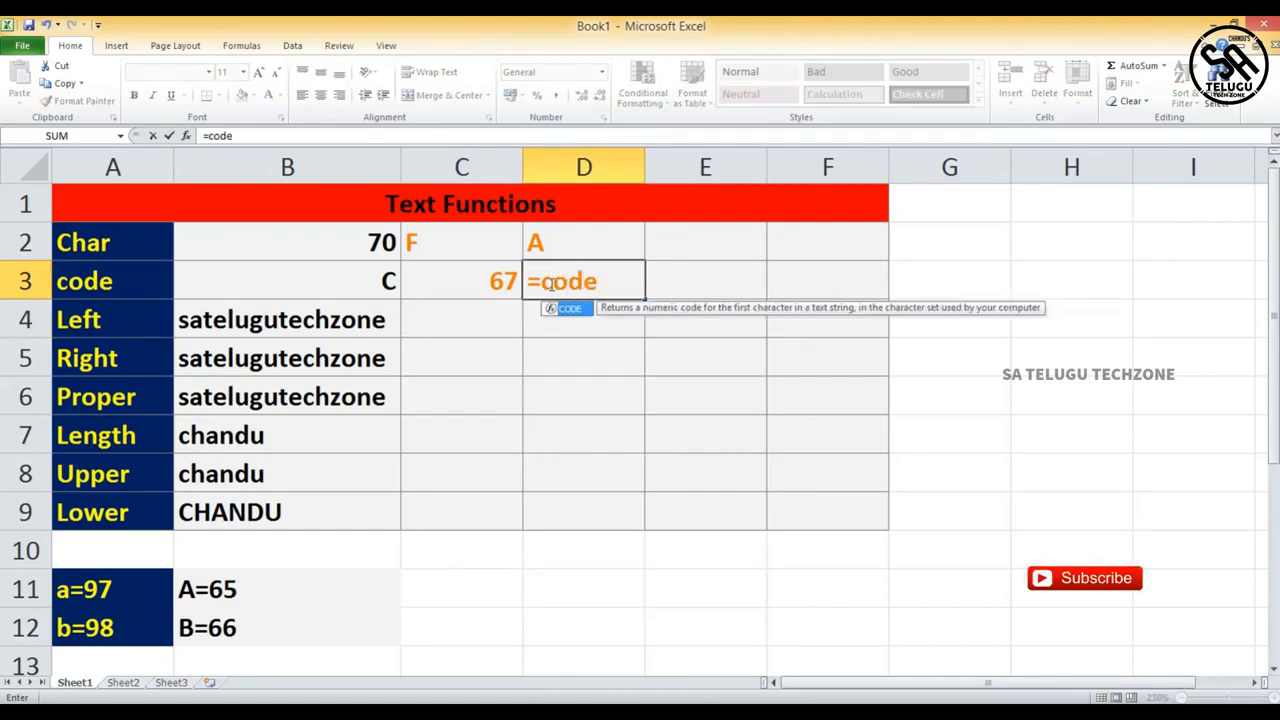
{"action": "key", "text": "Tab"}
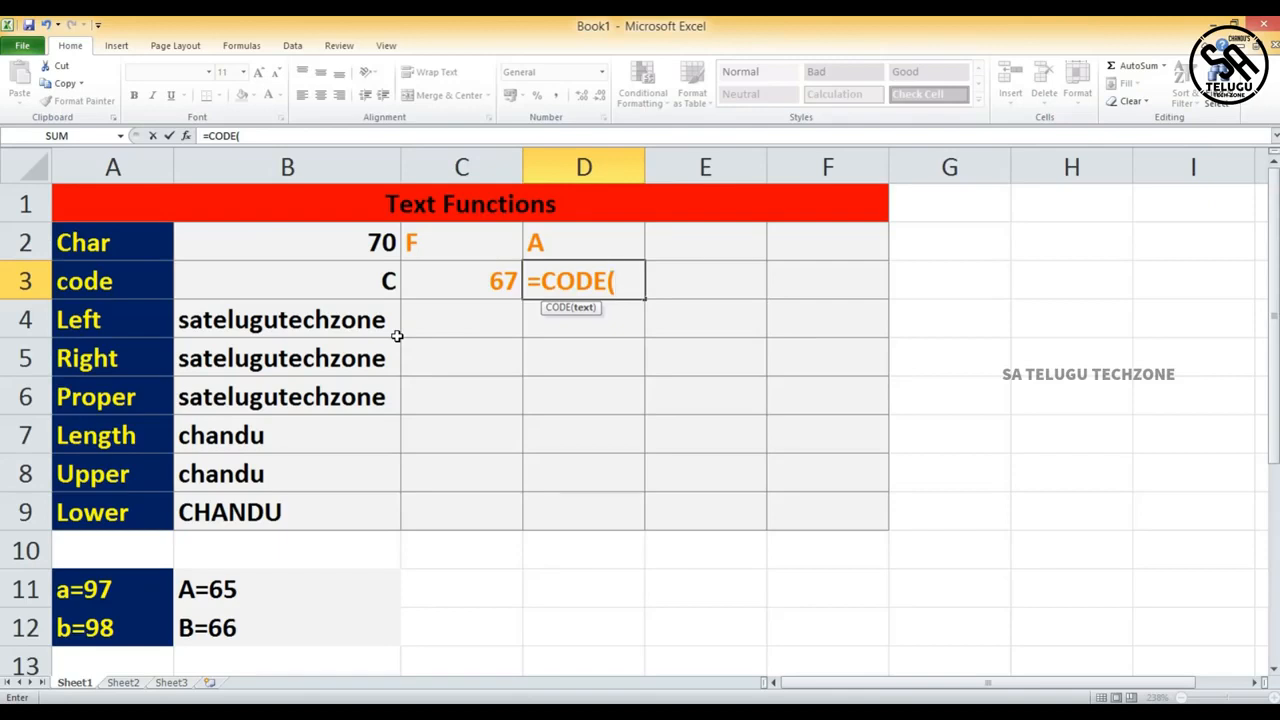
{"action": "type", "text": "\"d\")"}
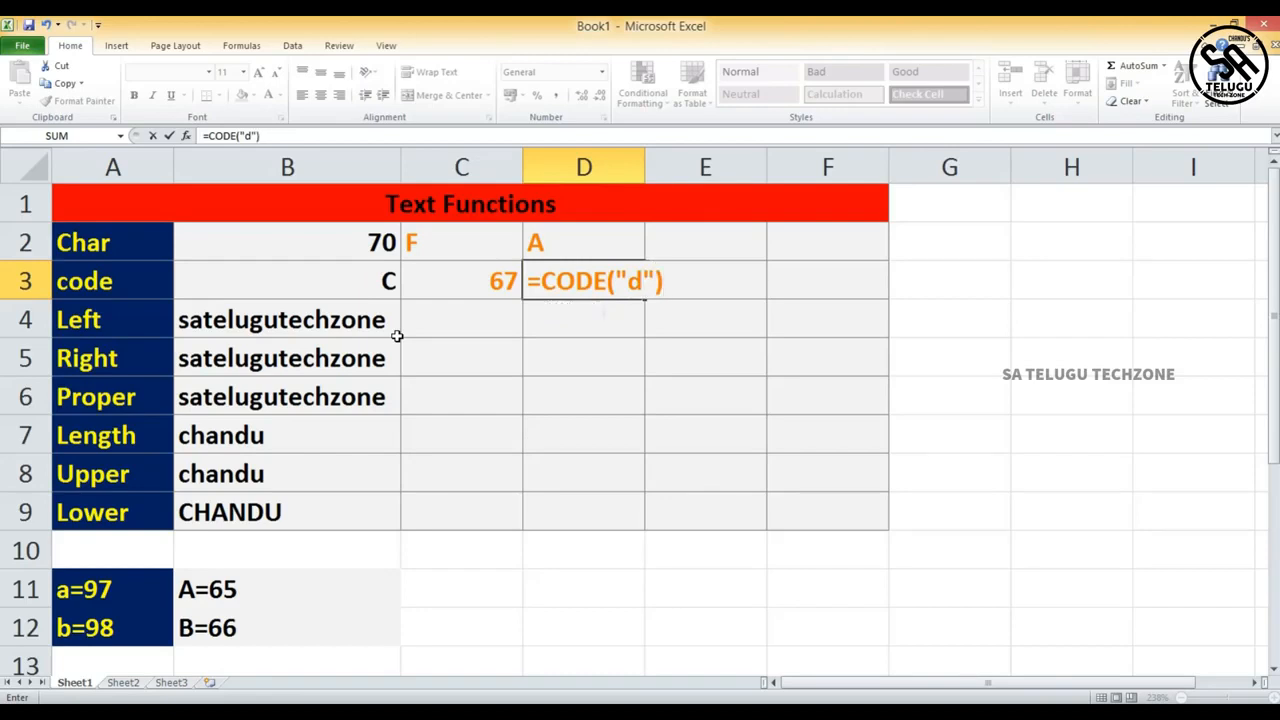
{"action": "key", "text": "Return"}
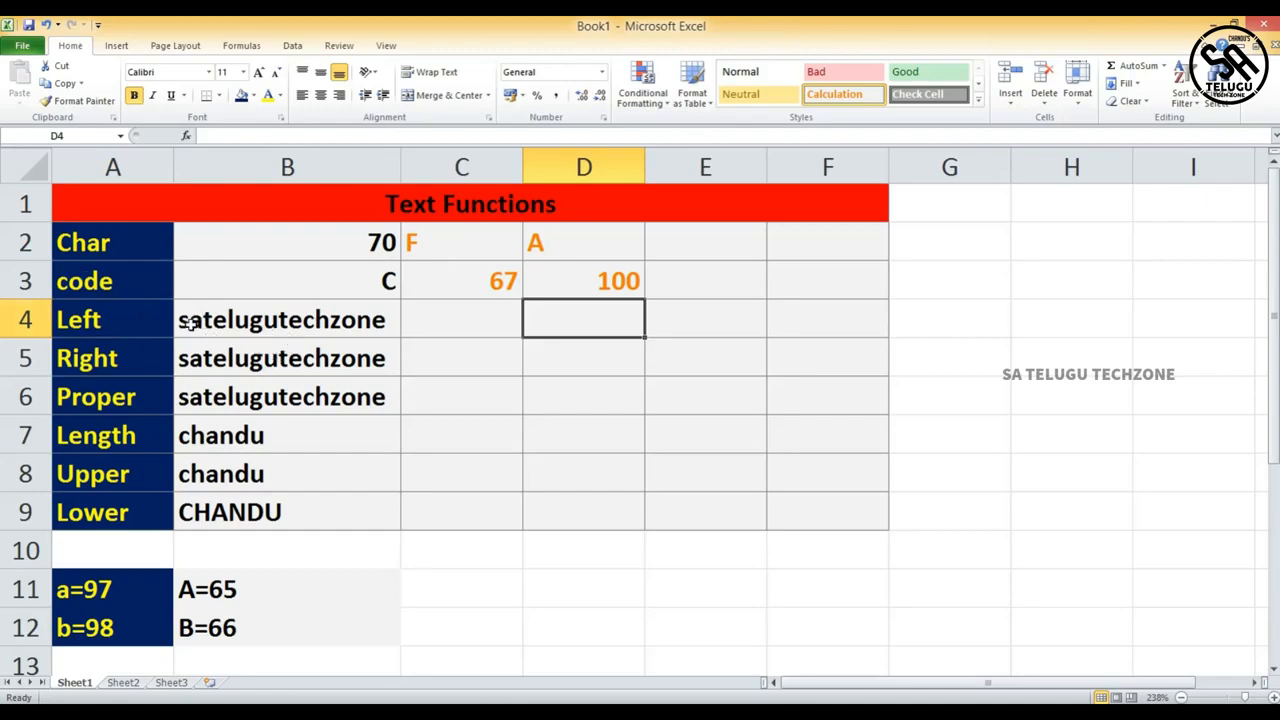
{"action": "left_click", "coordinate": [238, 322]}
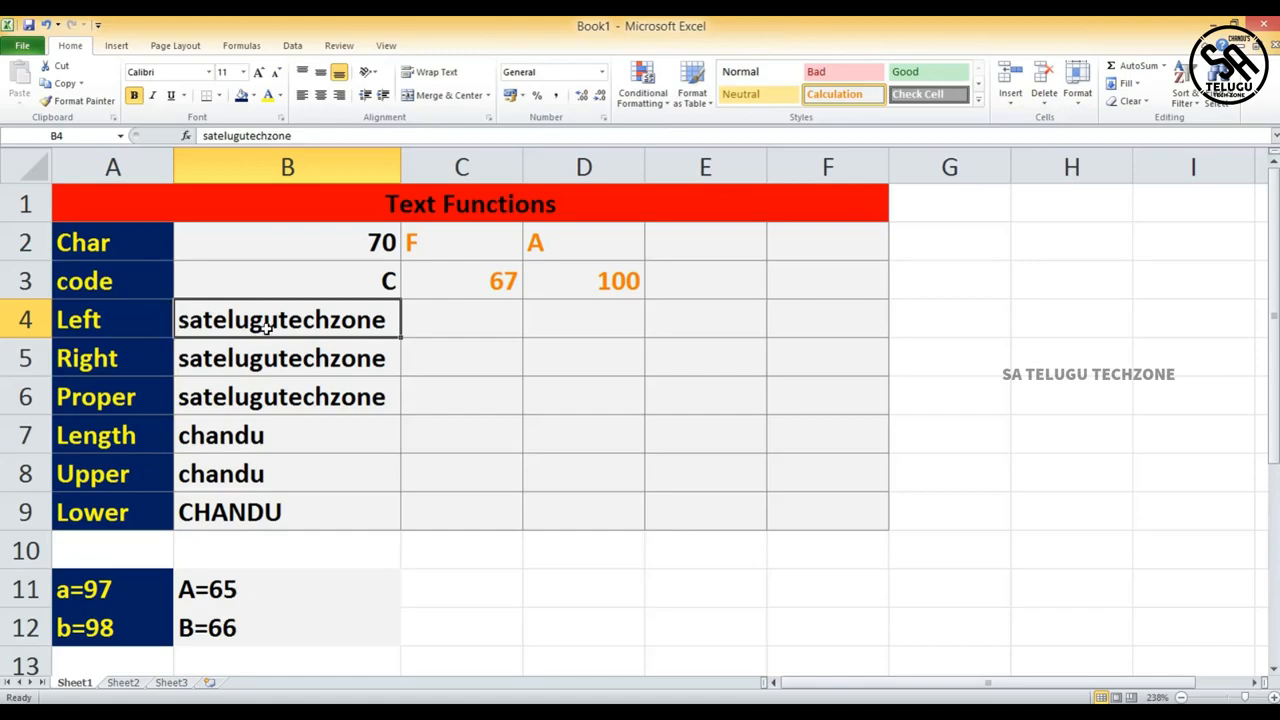
Step: Enter the formula =LEFT(B4,2) in cell C4 to extract the first two characters of the Left row's text
{"action": "left_click", "coordinate": [458, 324]}
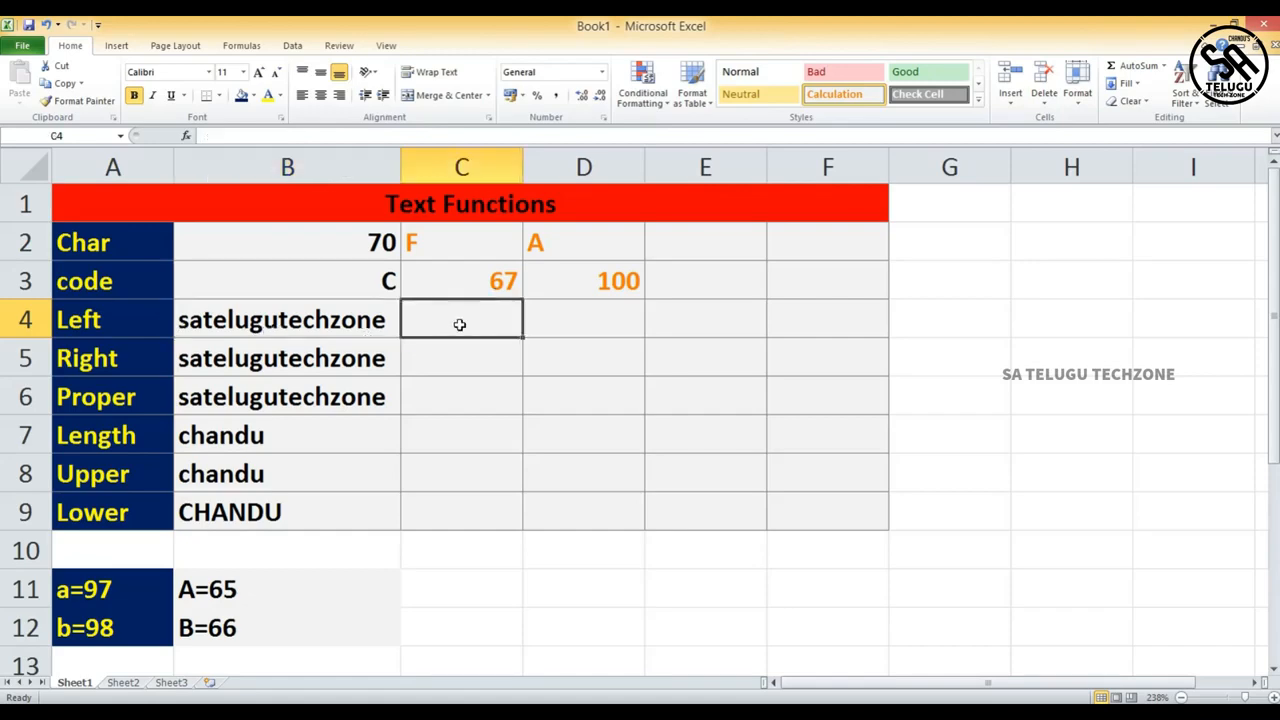
{"action": "type", "text": "="}
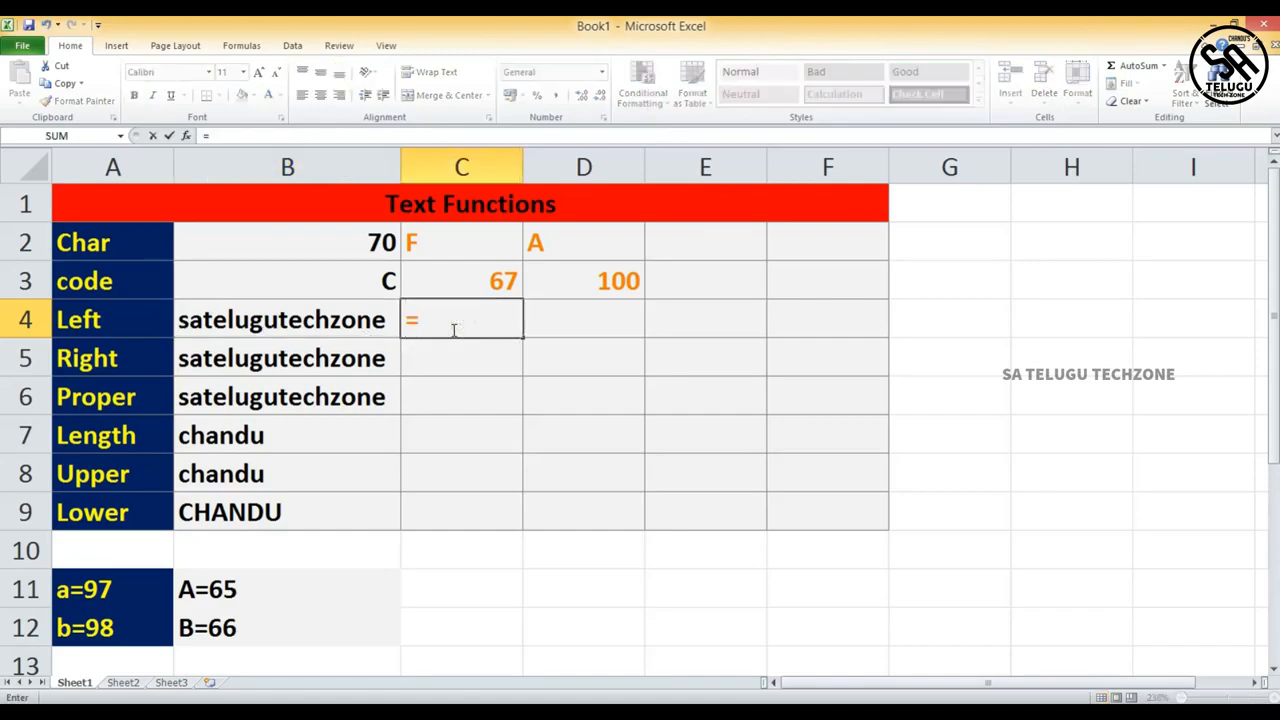
{"action": "type", "text": "left"}
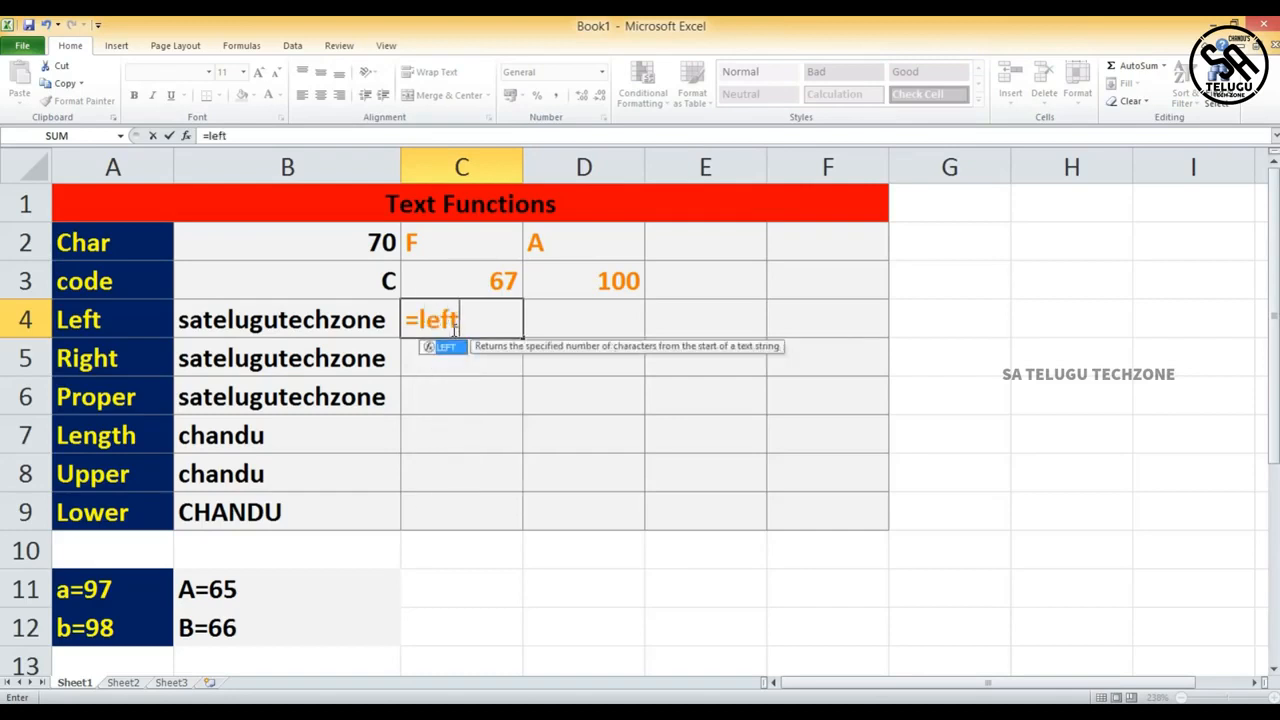
{"action": "key", "text": "Tab"}
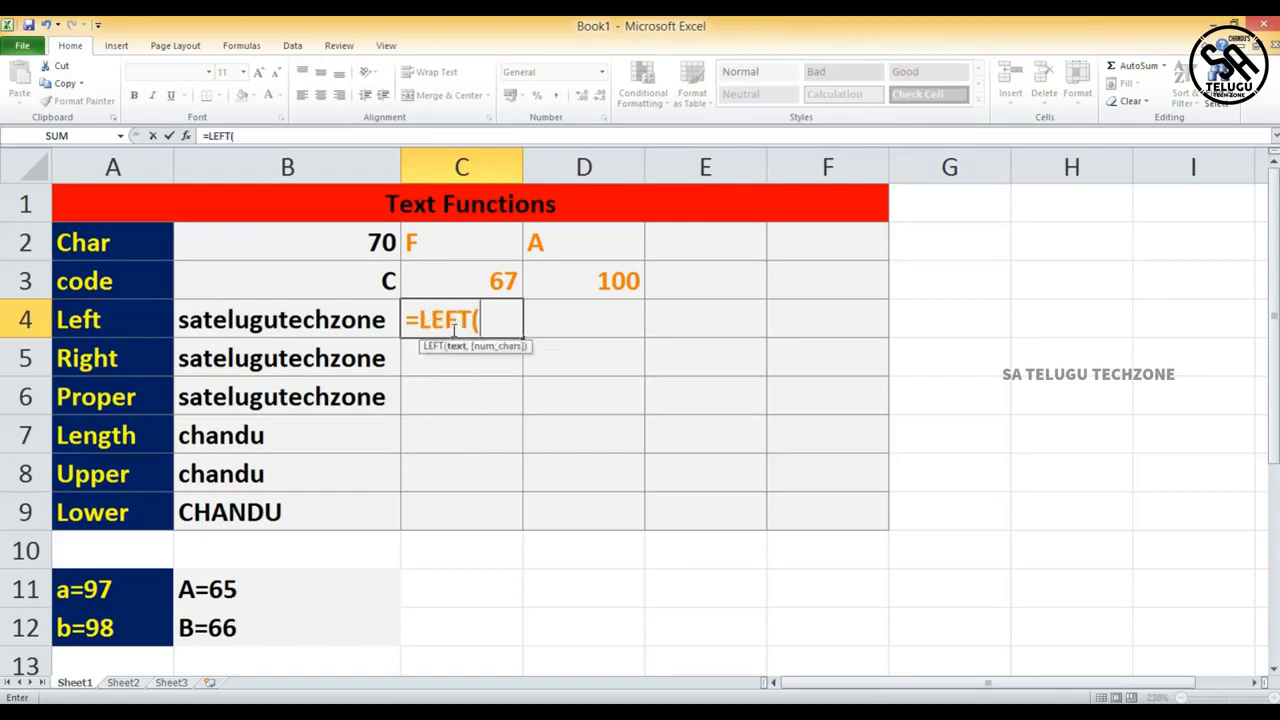
{"action": "left_click", "coordinate": [339, 318]}
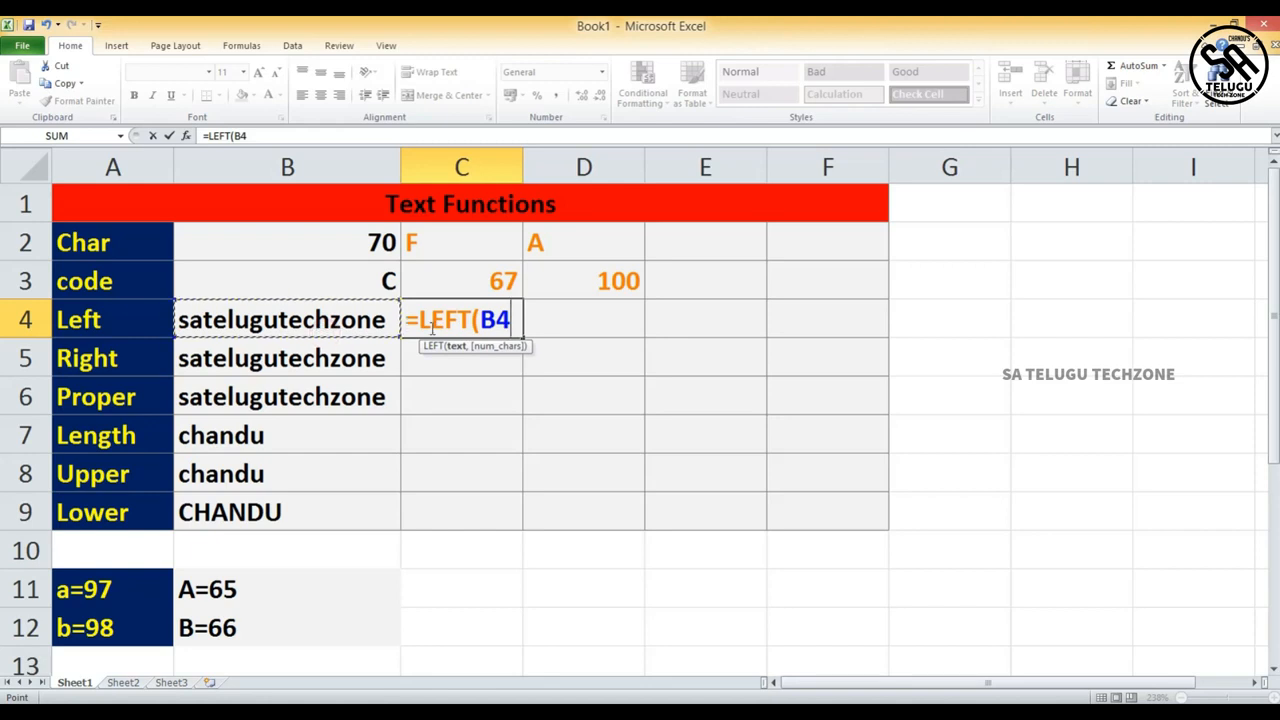
{"action": "type", "text": ","}
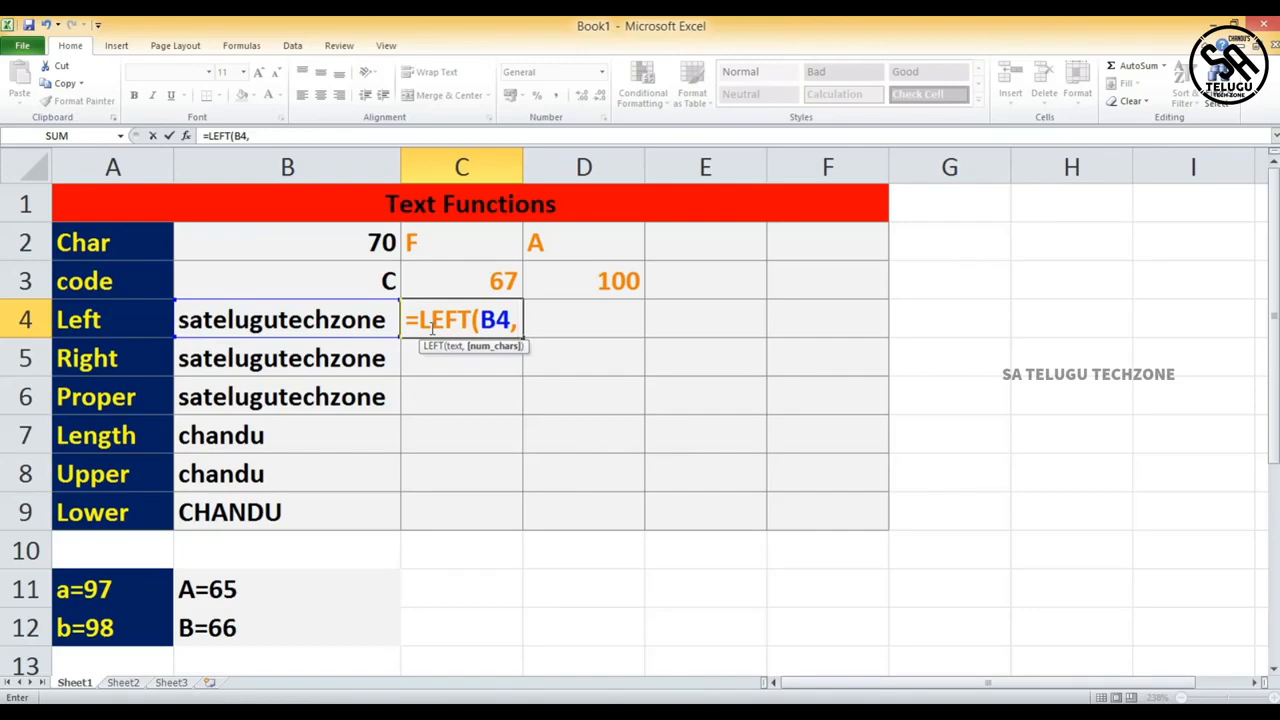
{"action": "type", "text": "2)"}
{"action": "key", "text": "Return"}
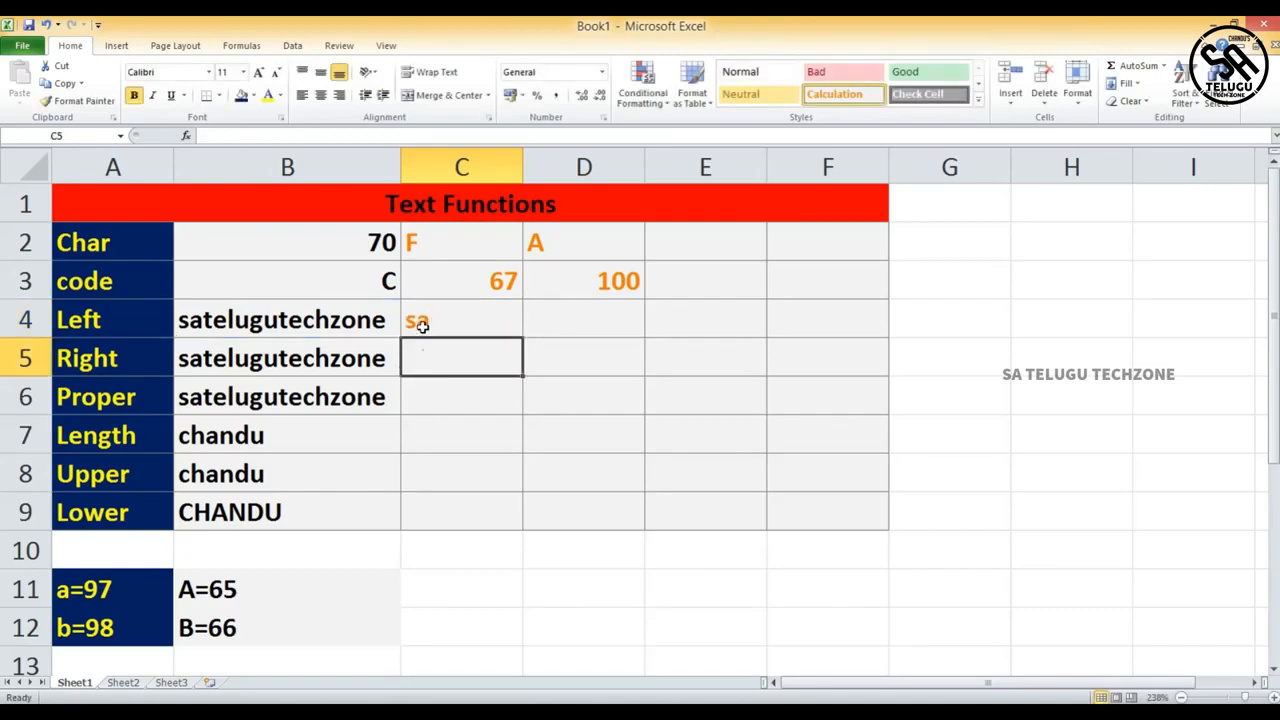
Step: Enter a LEFT formula in cell D4 with a first name as quoted text and 3 as the number of characters
{"action": "left_click", "coordinate": [565, 324]}
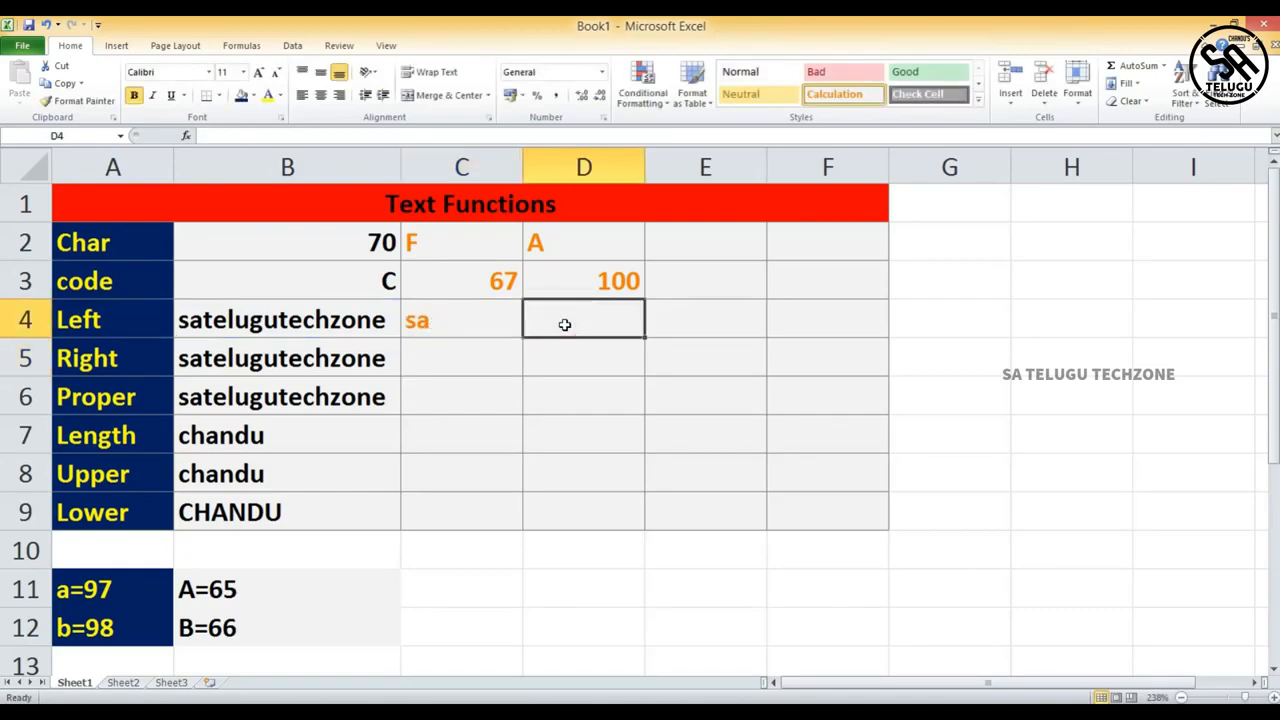
{"action": "double_click", "coordinate": [565, 324]}
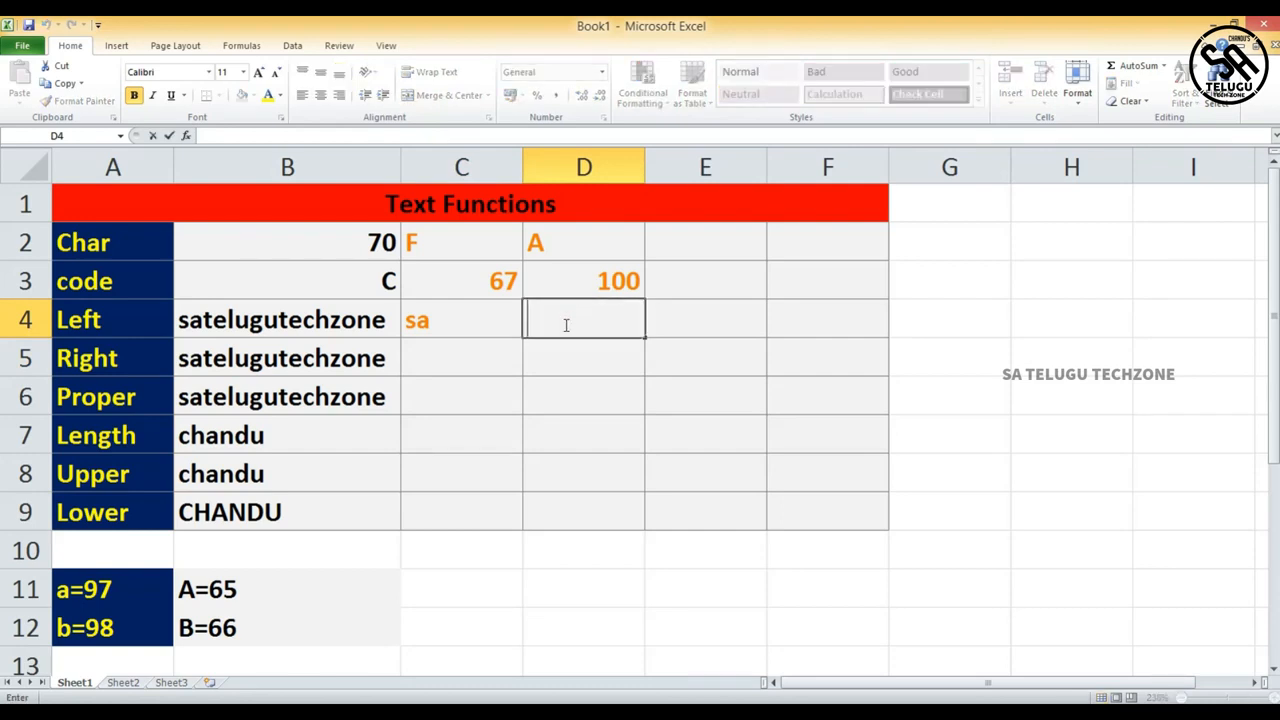
{"action": "type", "text": "LE"}
{"action": "key", "text": "BackSpace"}
{"action": "key", "text": "BackSpace"}
{"action": "type", "text": "="}
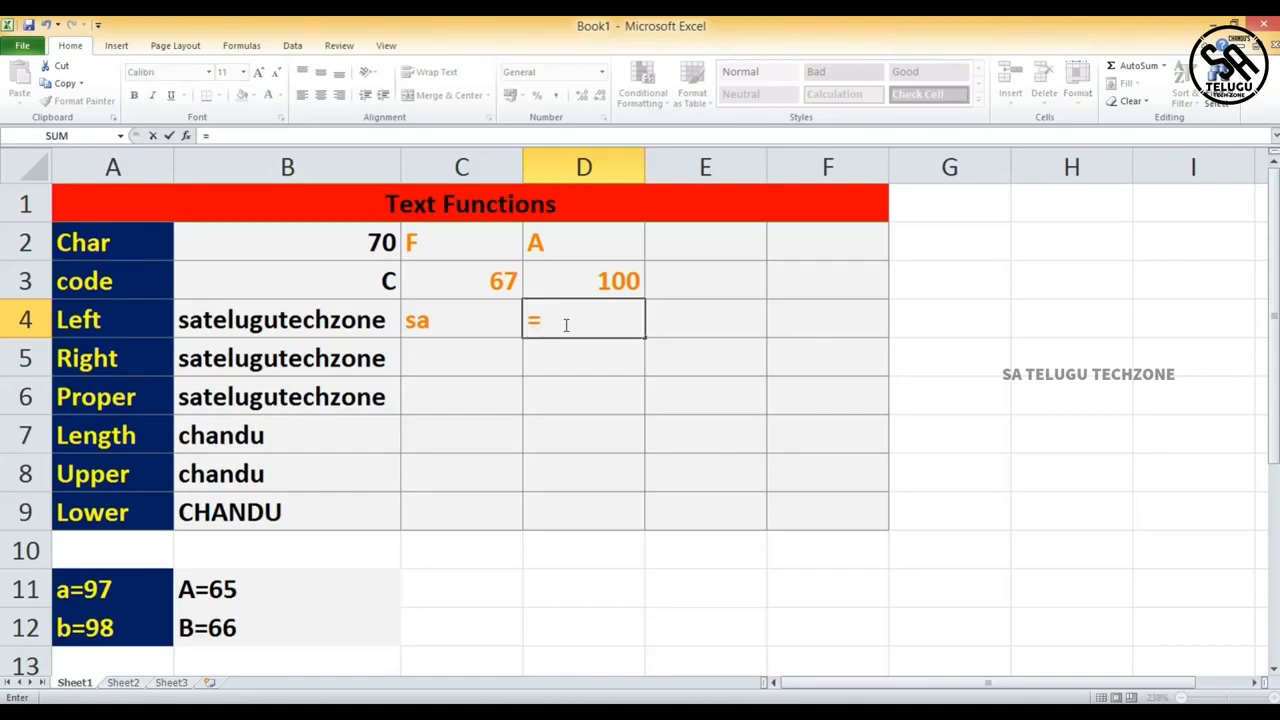
{"action": "type", "text": "left"}
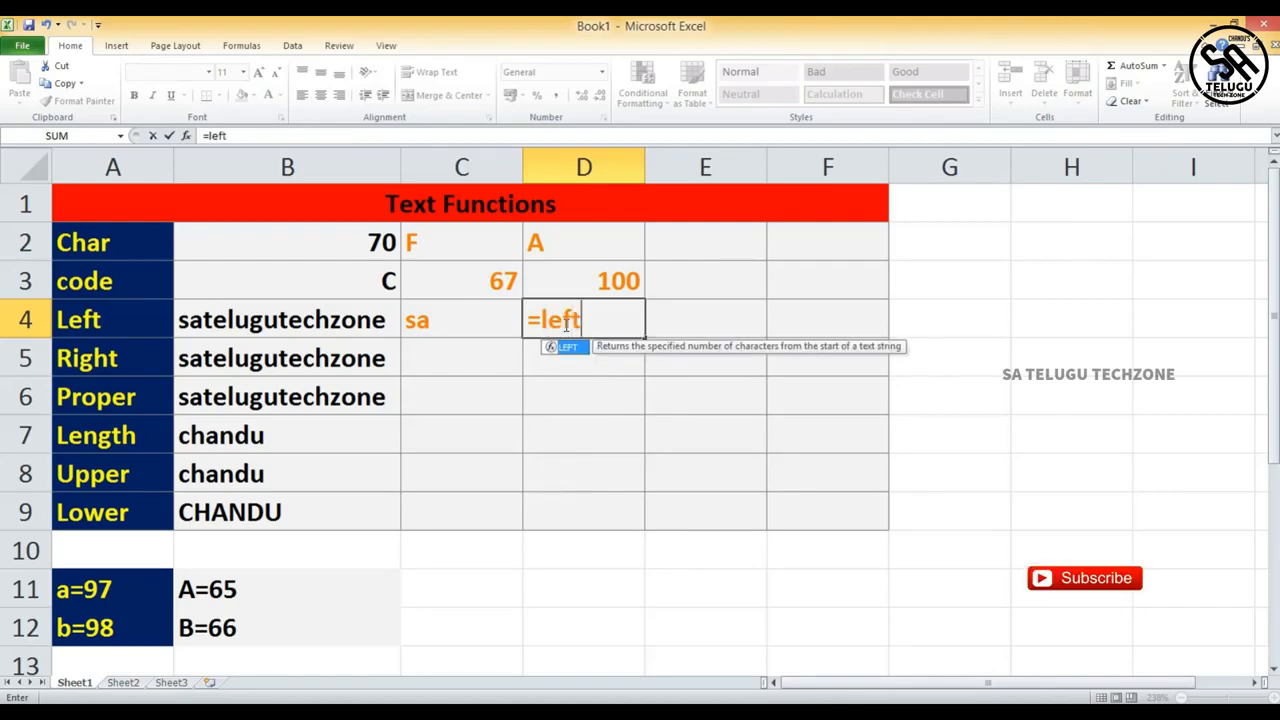
{"action": "key", "text": "Tab"}
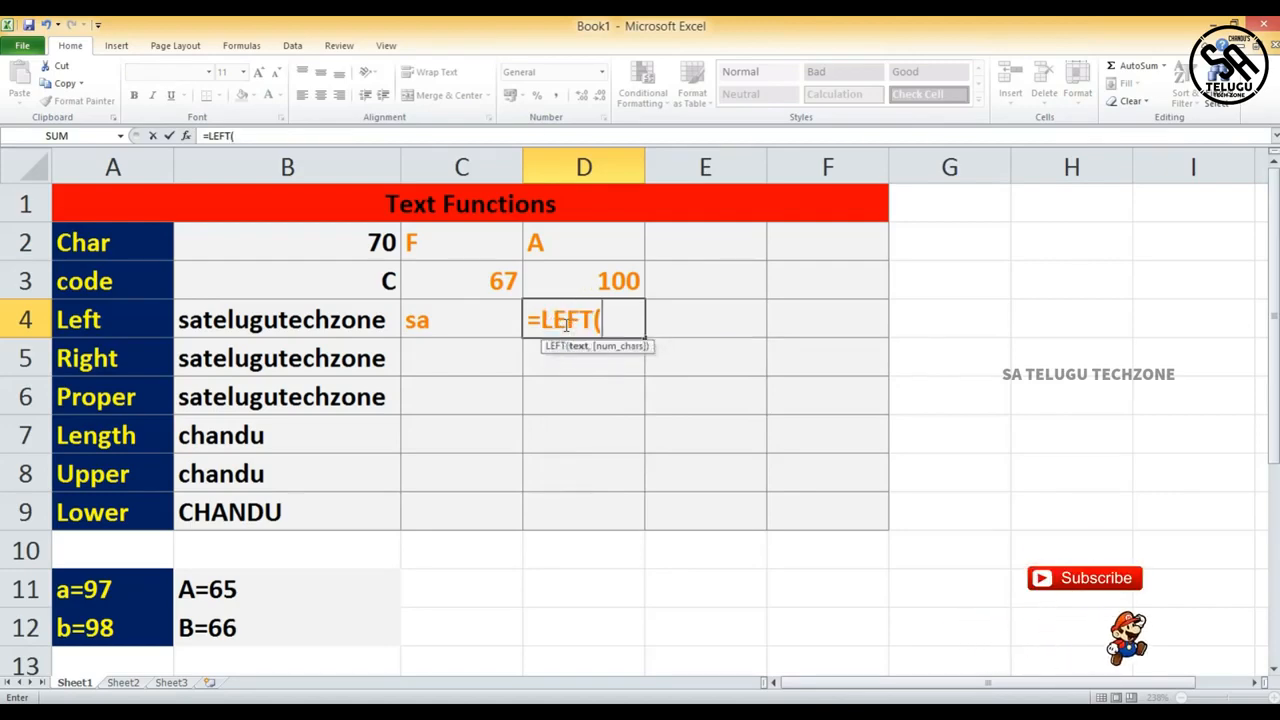
{"action": "type", "text": "\""}
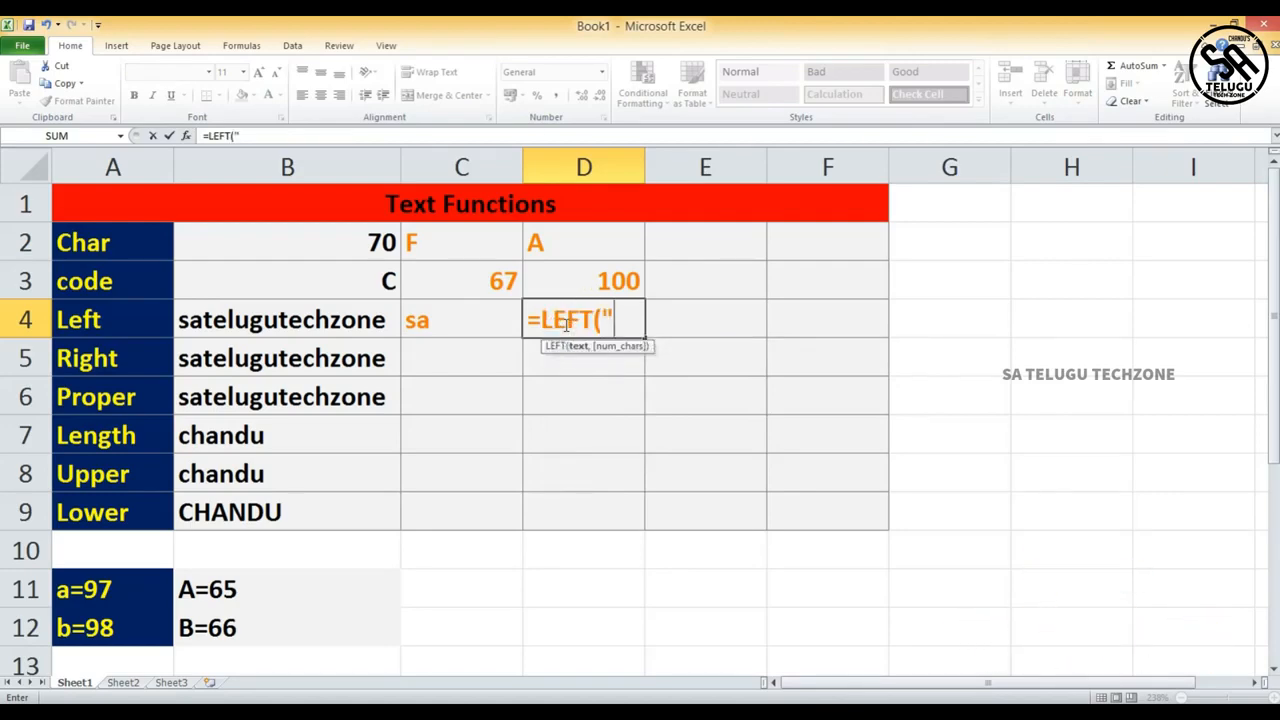
{"action": "type", "text": "chandu"}
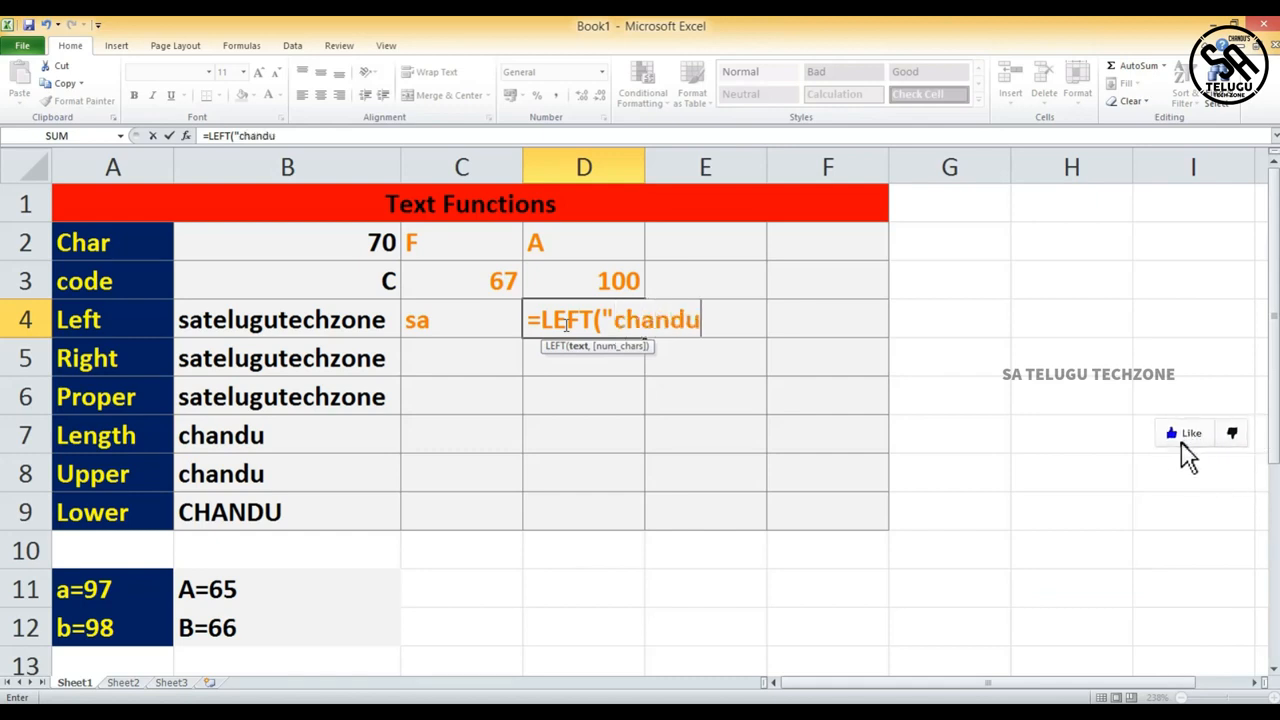
{"action": "type", "text": "\","}
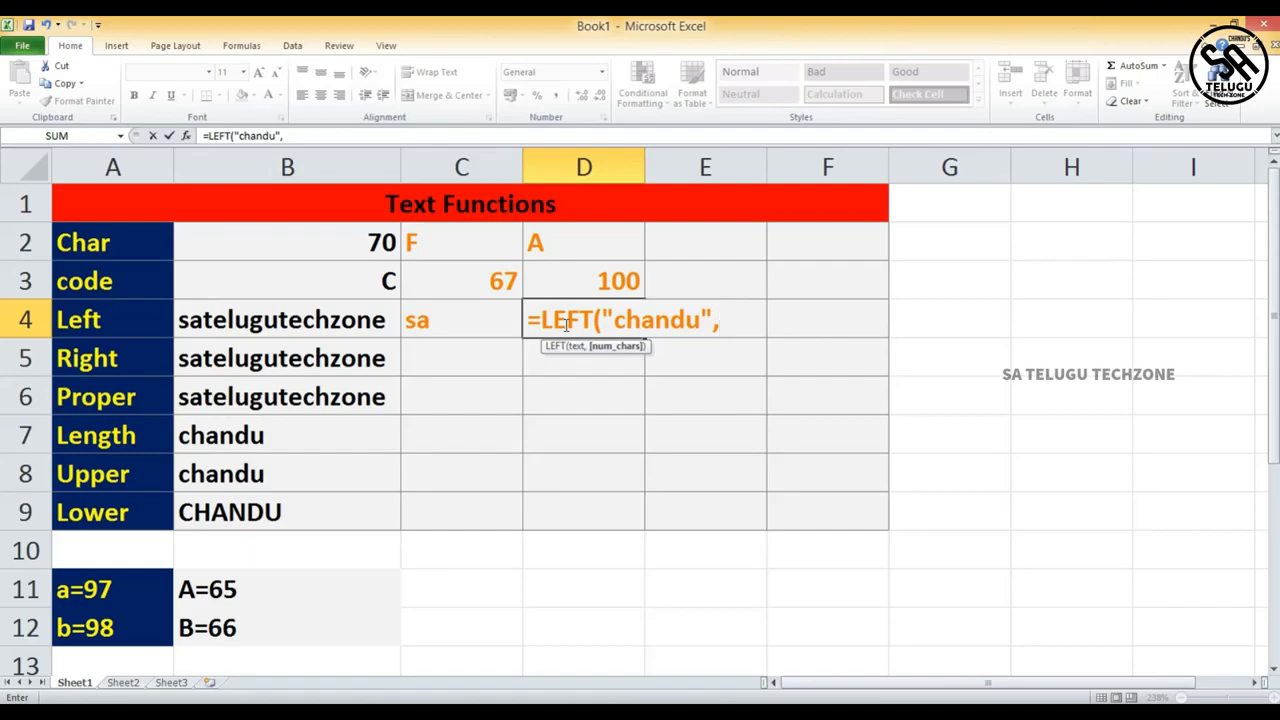
{"action": "type", "text": "3)"}
{"action": "key", "text": "Return"}
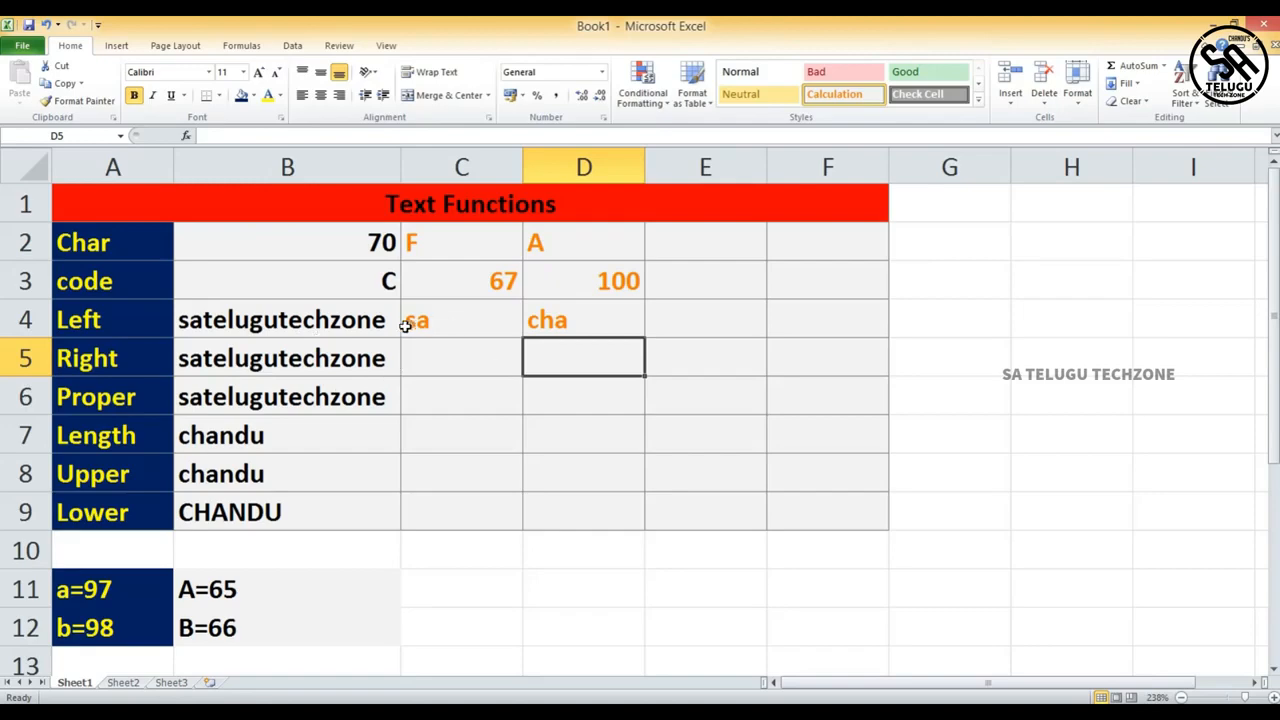
Step: Enter the formula =RIGHT(B5,4) in cell C5 to extract the last four characters of the Right row's text
{"action": "left_click", "coordinate": [407, 362]}
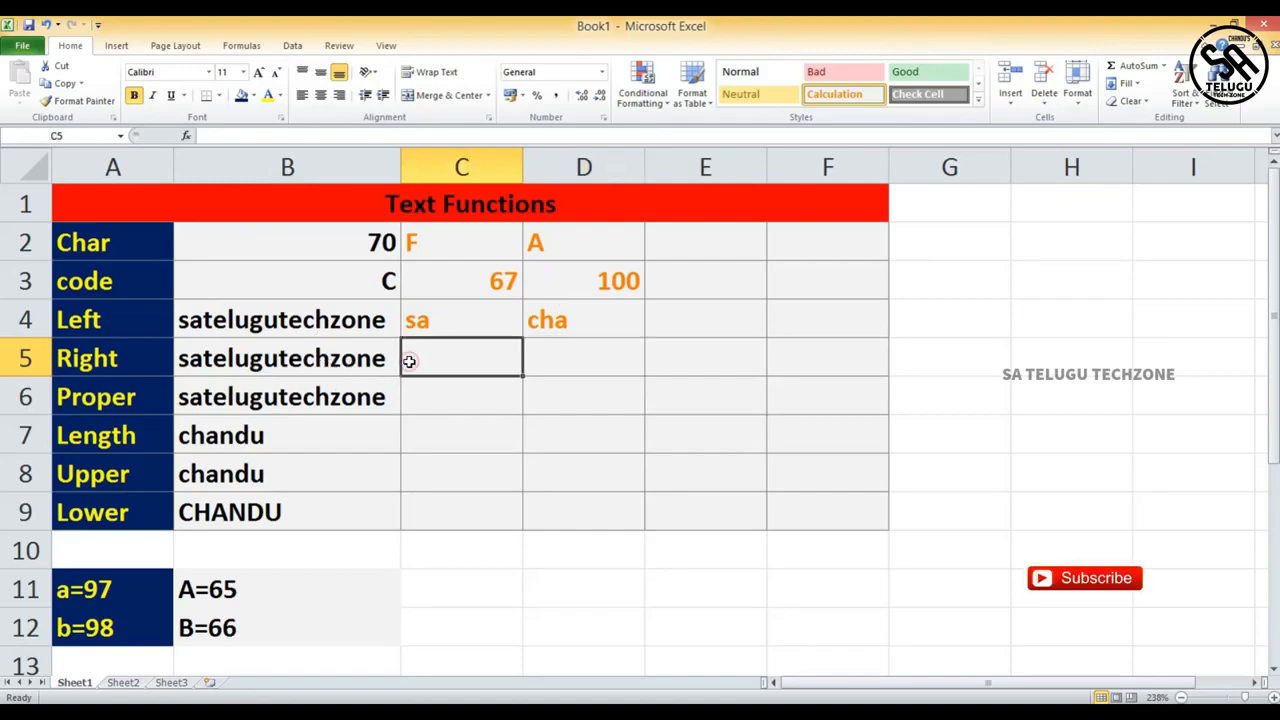
{"action": "type", "text": "="}
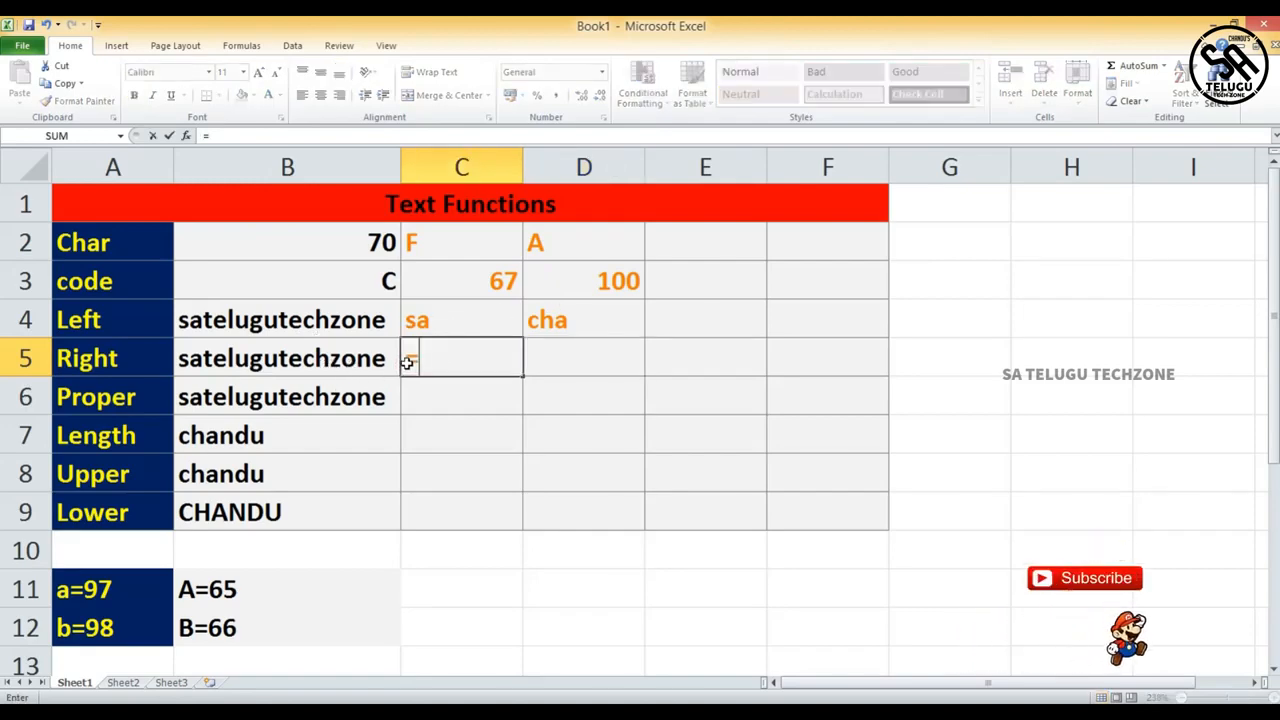
{"action": "type", "text": "right"}
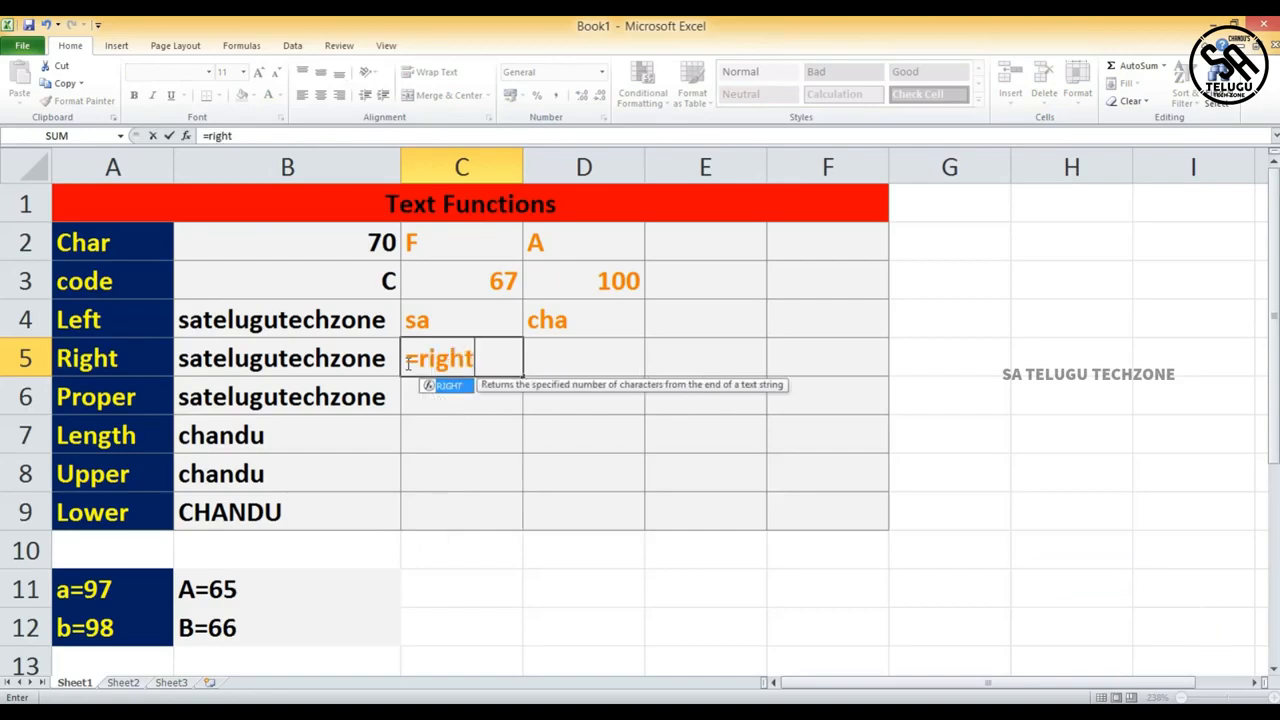
{"action": "key", "text": "Tab"}
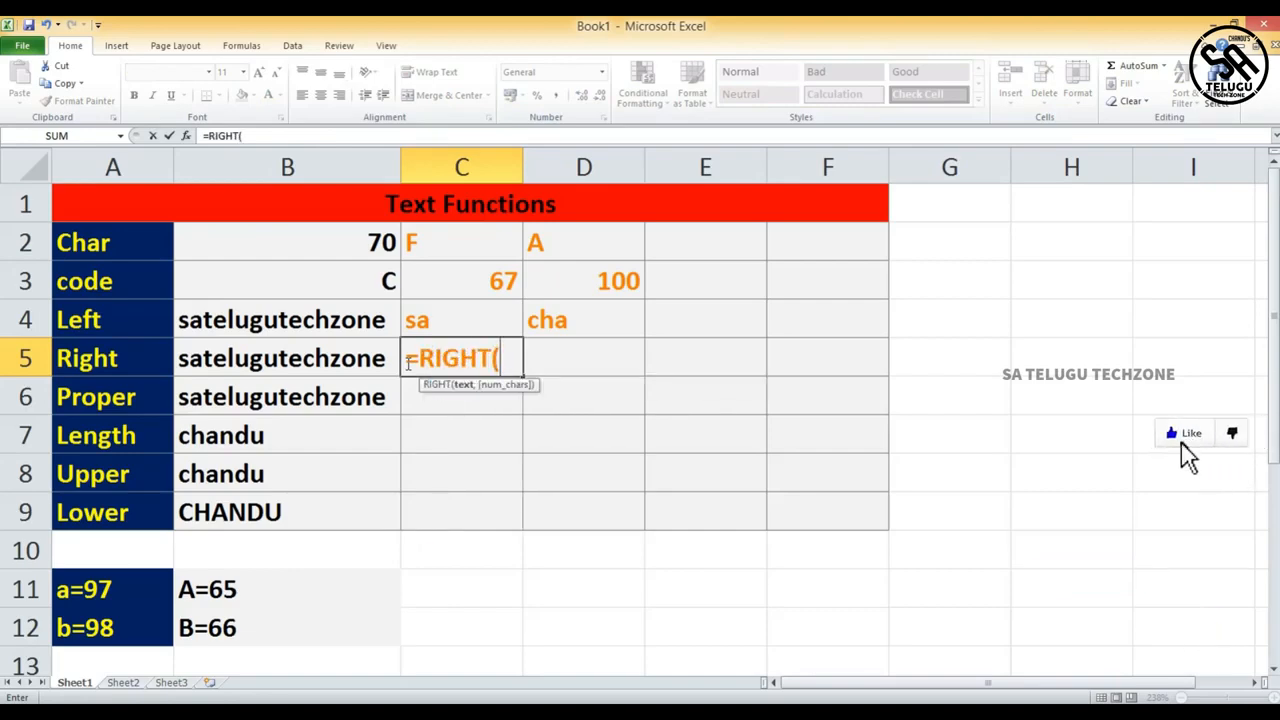
{"action": "left_click", "coordinate": [370, 361]}
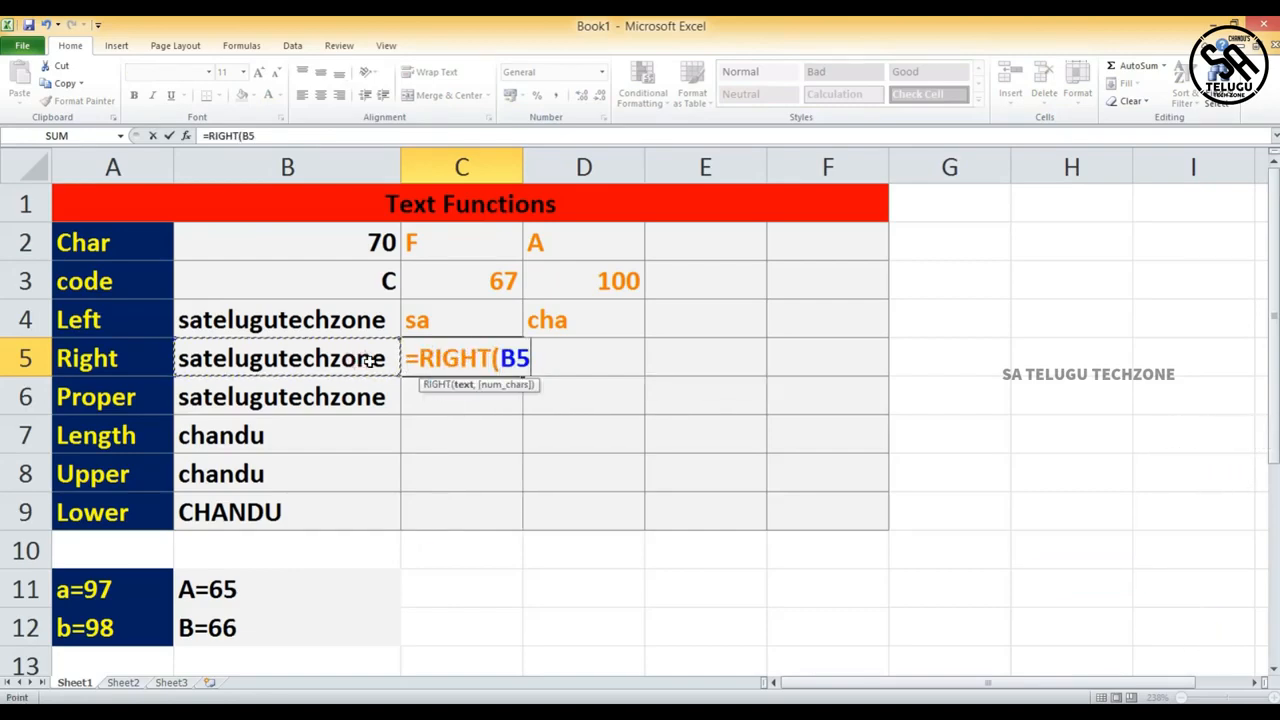
{"action": "type", "text": ","}
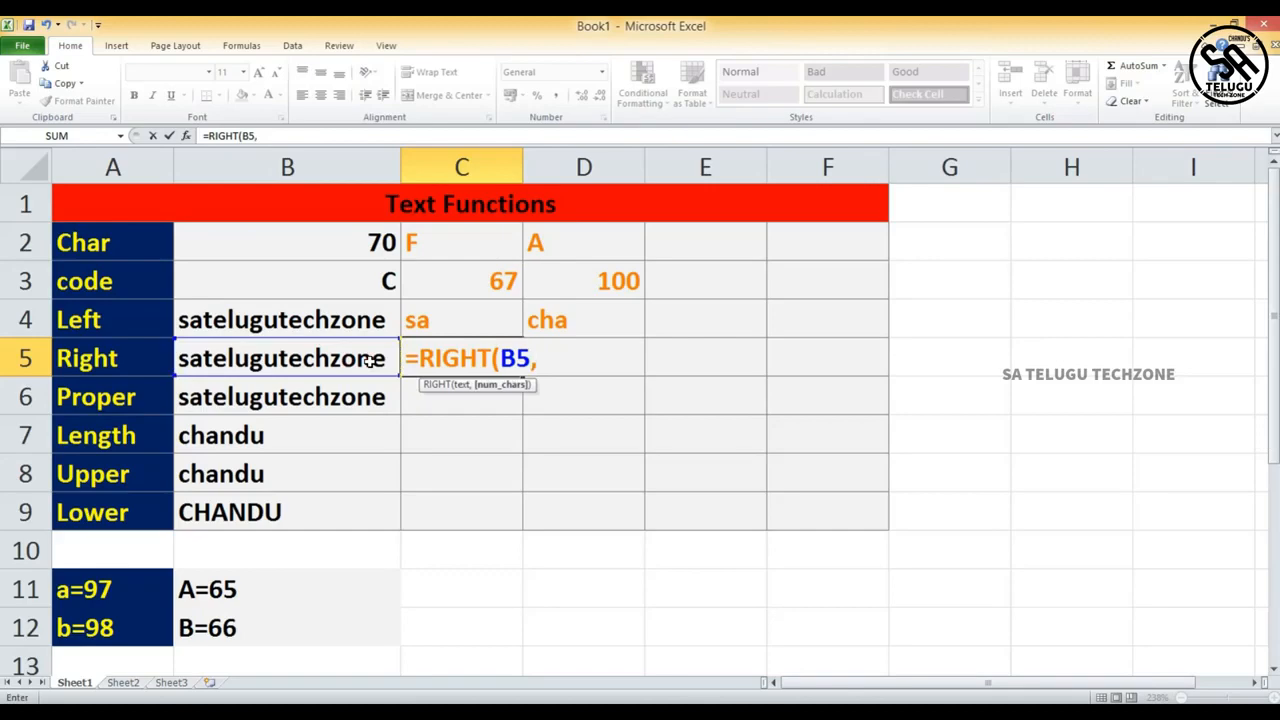
{"action": "type", "text": "4"}
{"action": "key", "text": "Return"}
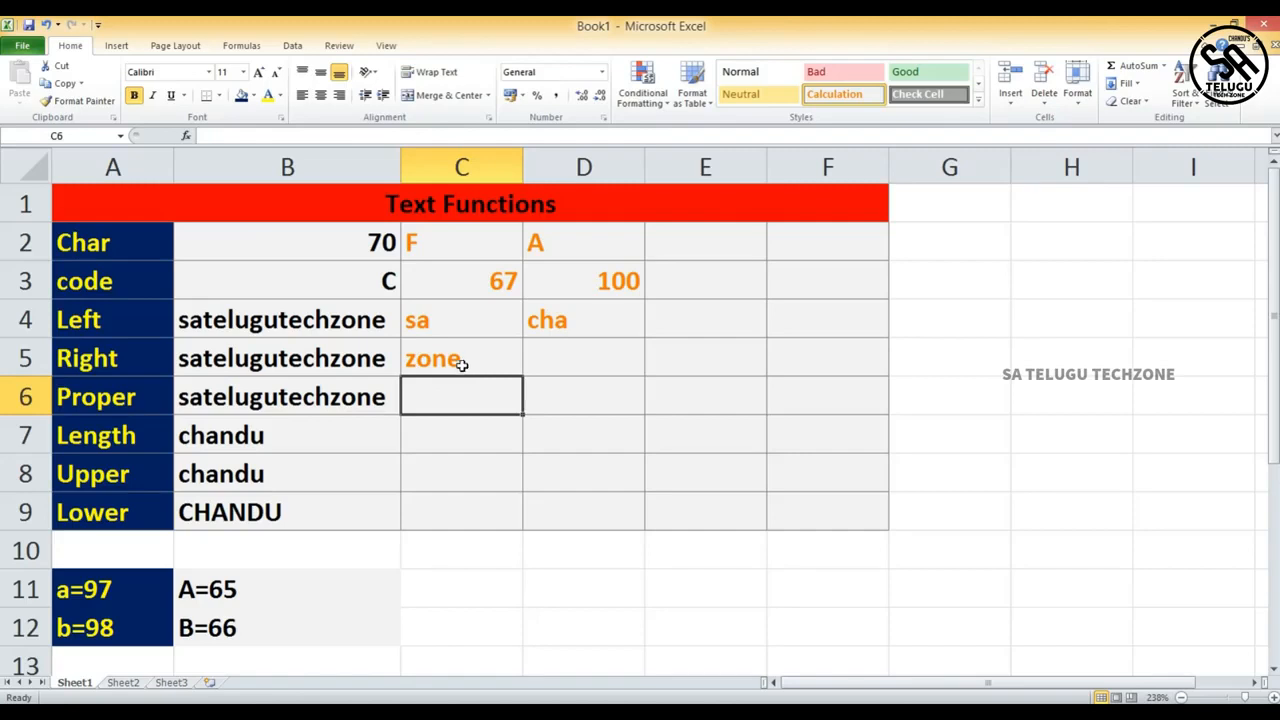
Step: Enter a RIGHT formula in cell D5 with a two-word name as quoted text and 3 as the number of characters
{"action": "double_click", "coordinate": [602, 358]}
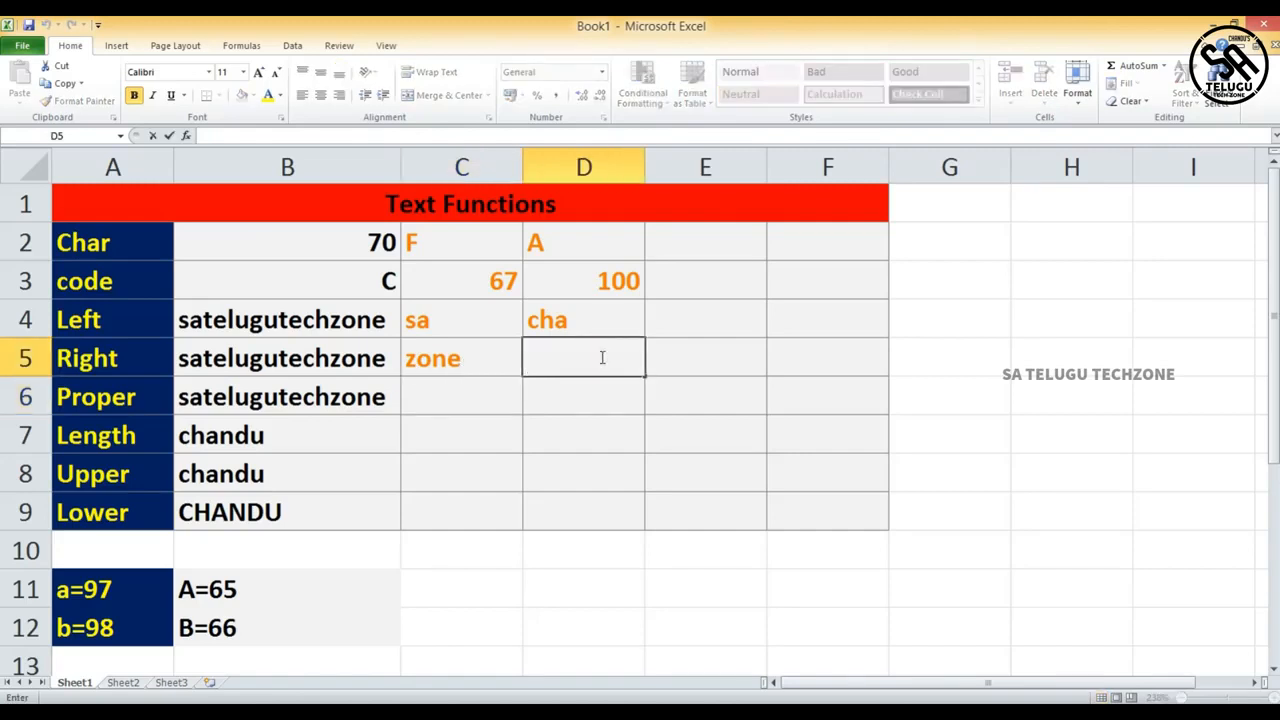
{"action": "type", "text": "=right"}
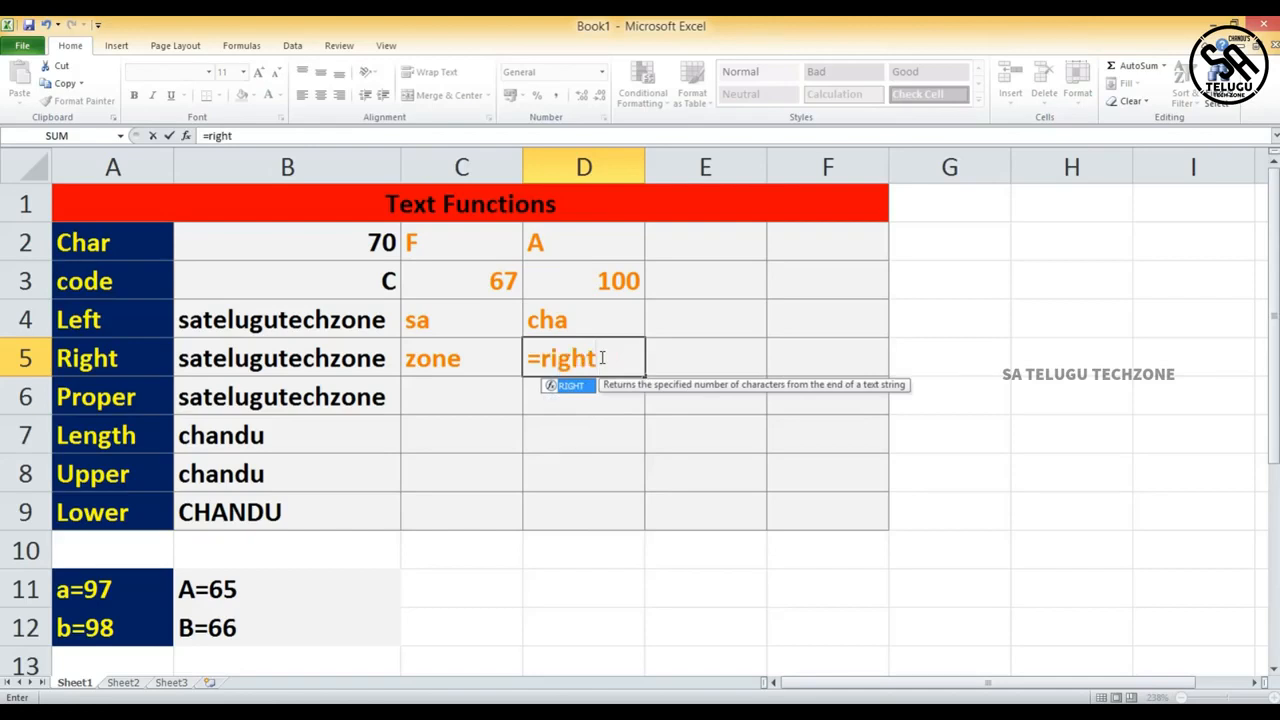
{"action": "key", "text": "Tab"}
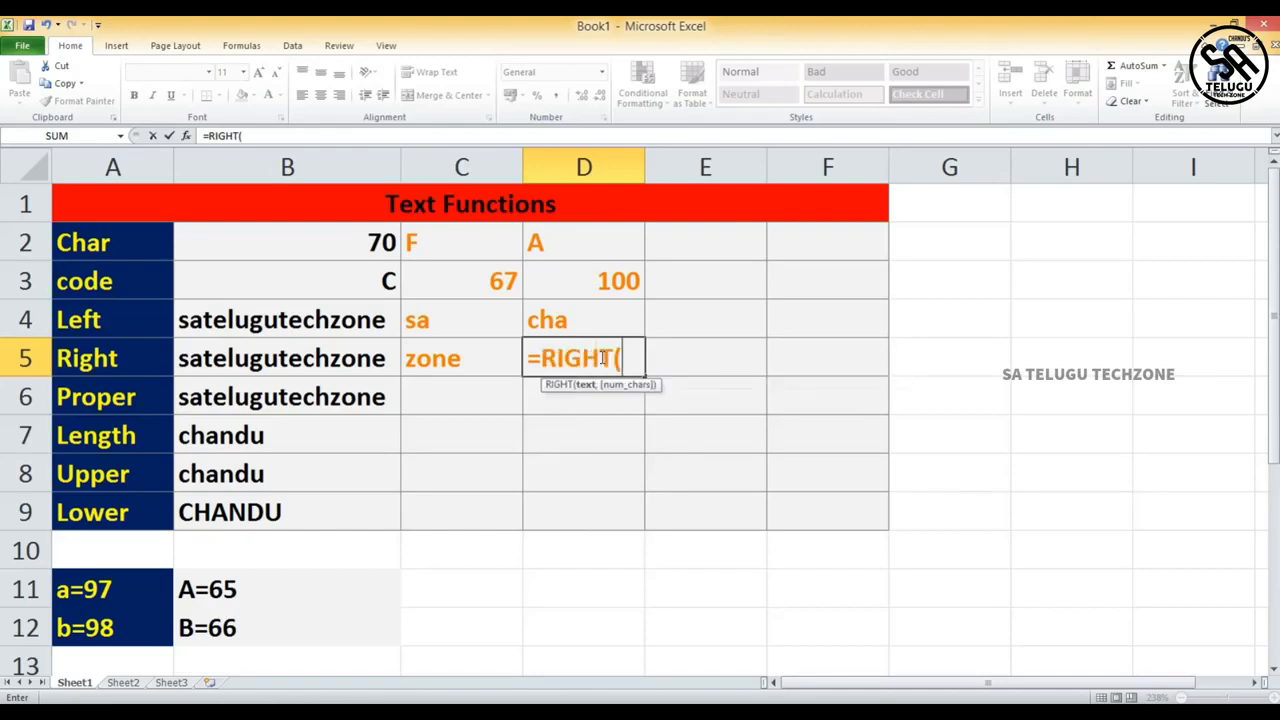
{"action": "type", "text": "c"}
{"action": "key", "text": "BackSpace"}
{"action": "type", "text": "\"sri"}
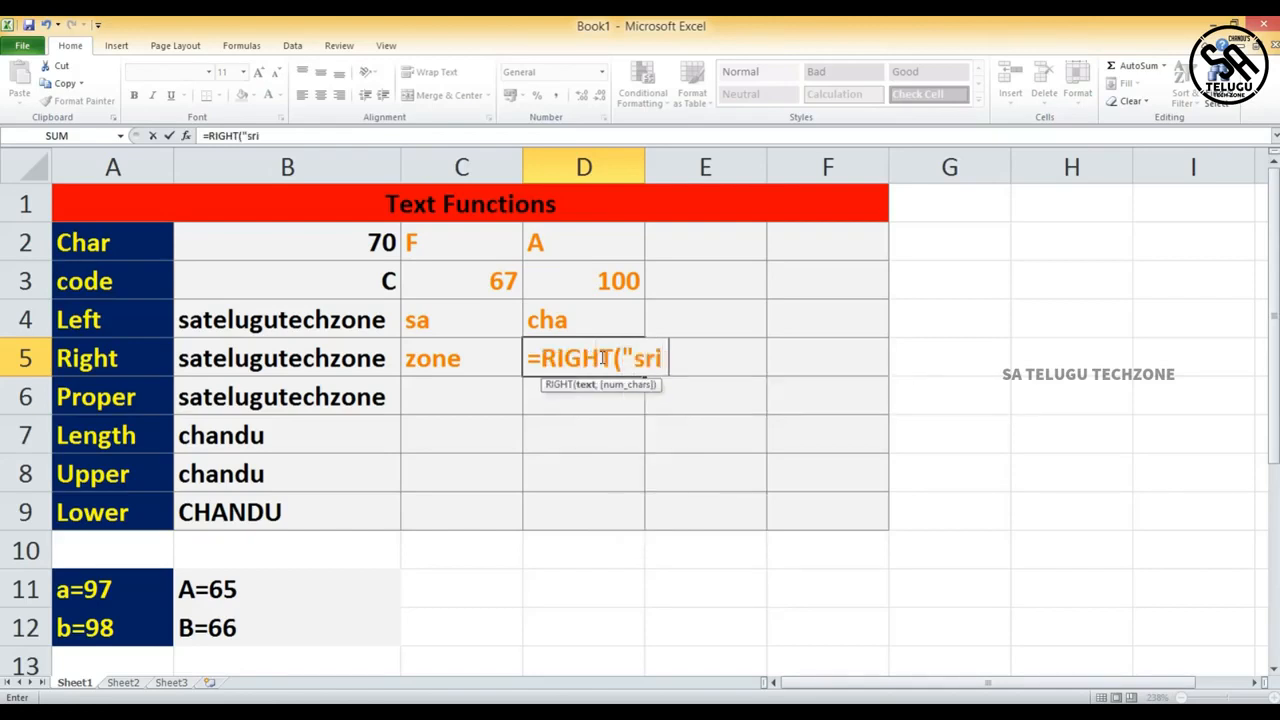
{"action": "type", "text": " ram\",3"}
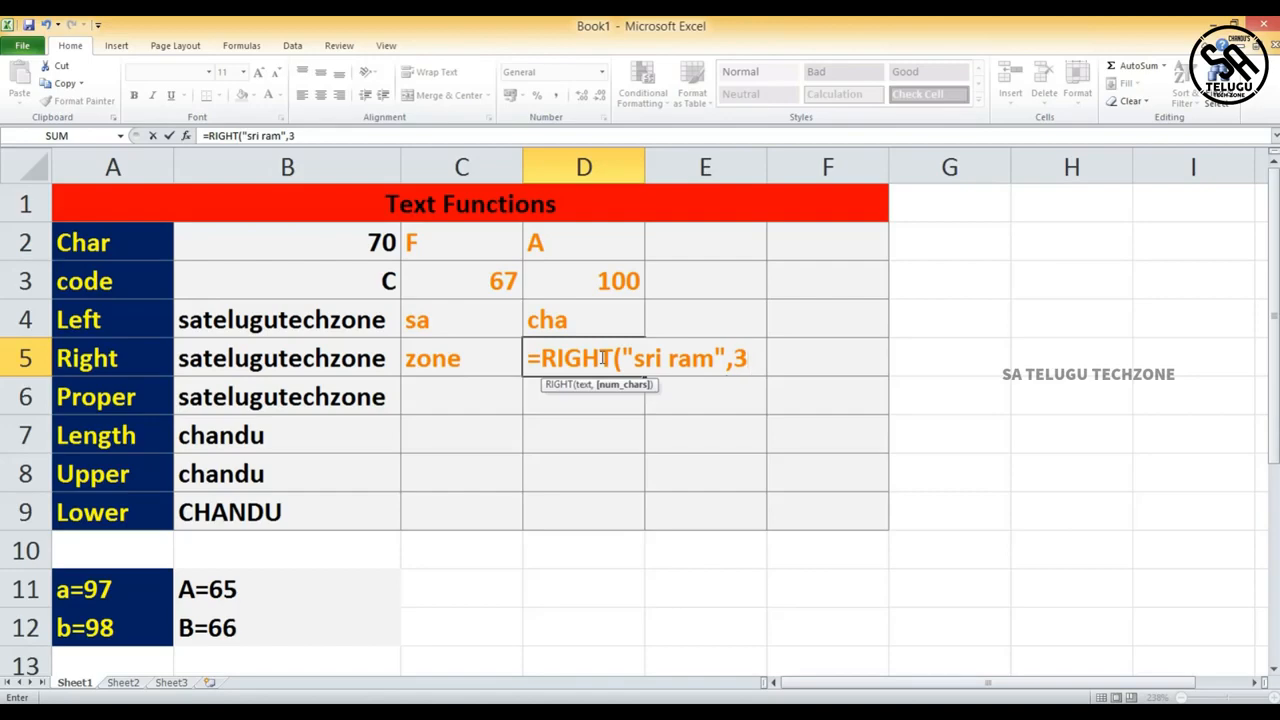
{"action": "key", "text": "Return"}
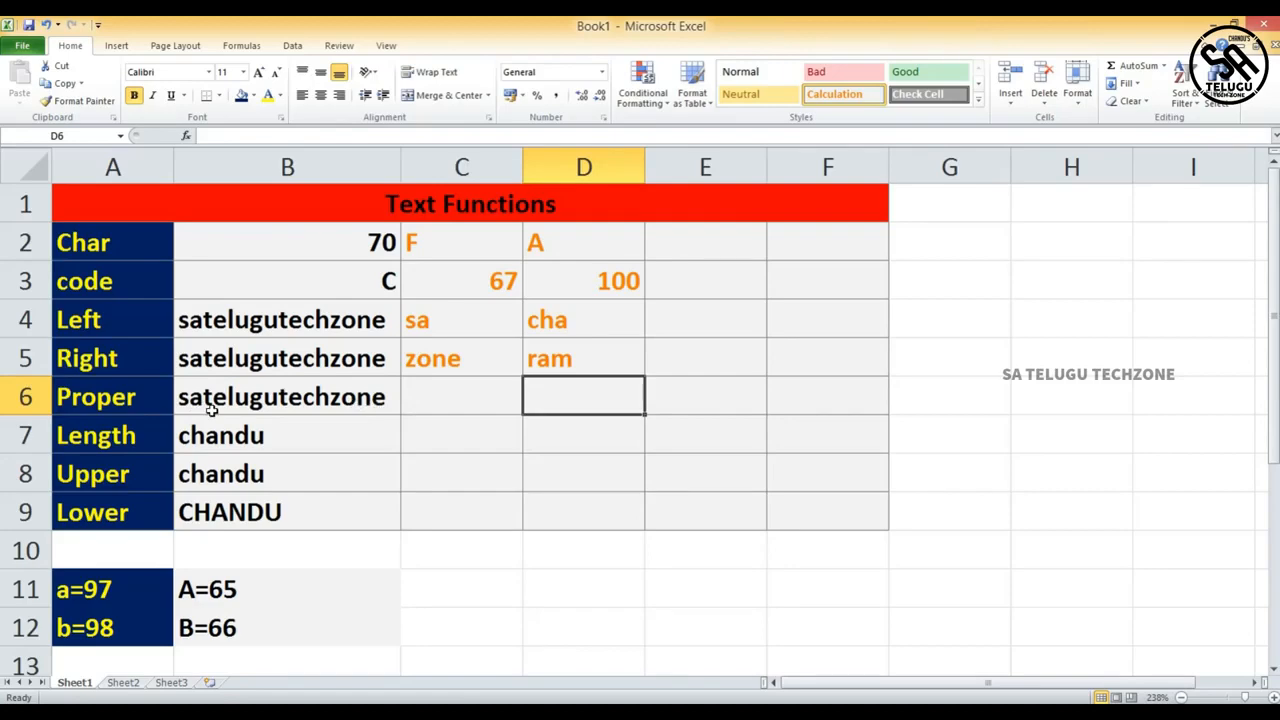
{"action": "key", "text": "ctrl+1"}
{"action": "left_click", "coordinate": [138, 388]}
{"action": "mouse_move", "coordinate": [188, 353]}
{"action": "left_mouse_down"}
{"action": "mouse_move", "coordinate": [138, 398]}
{"action": "mouse_move", "coordinate": [336, 431]}
{"action": "mouse_move", "coordinate": [644, 414]}
{"action": "mouse_move", "coordinate": [346, 352]}
{"action": "mouse_move", "coordinate": [170, 361]}
{"action": "left_mouse_up"}
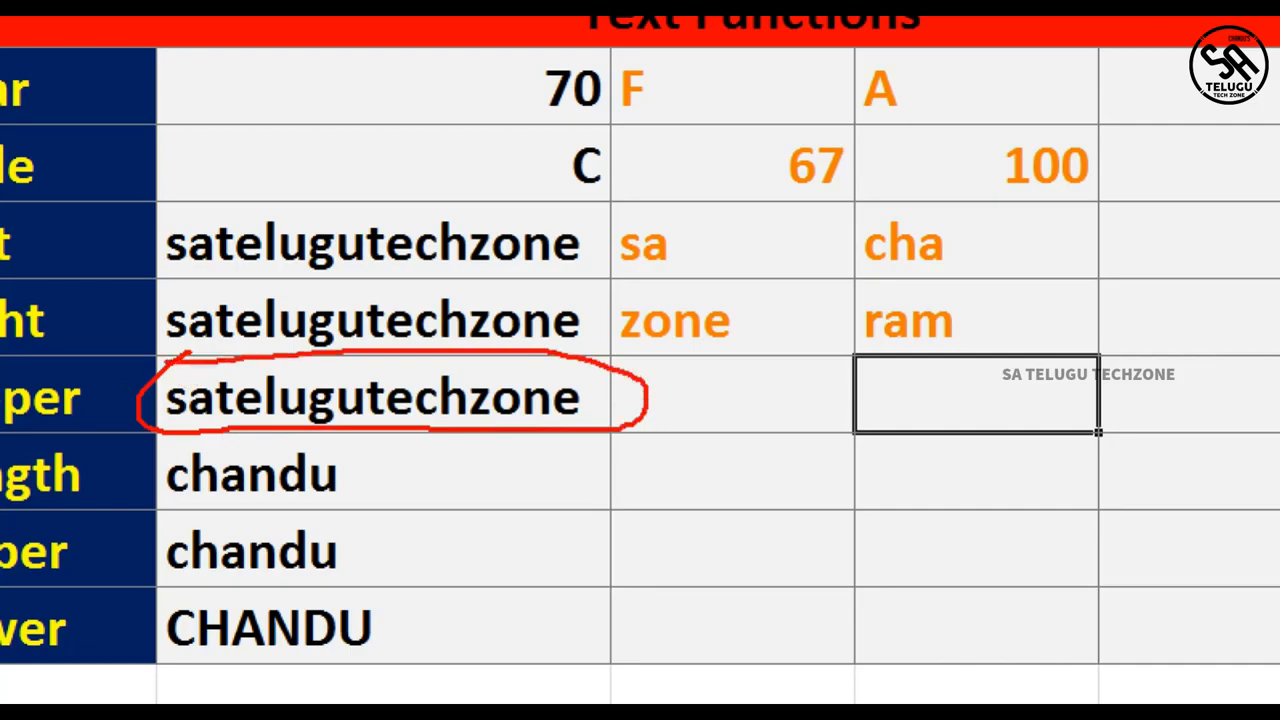
{"action": "key", "text": "Escape"}
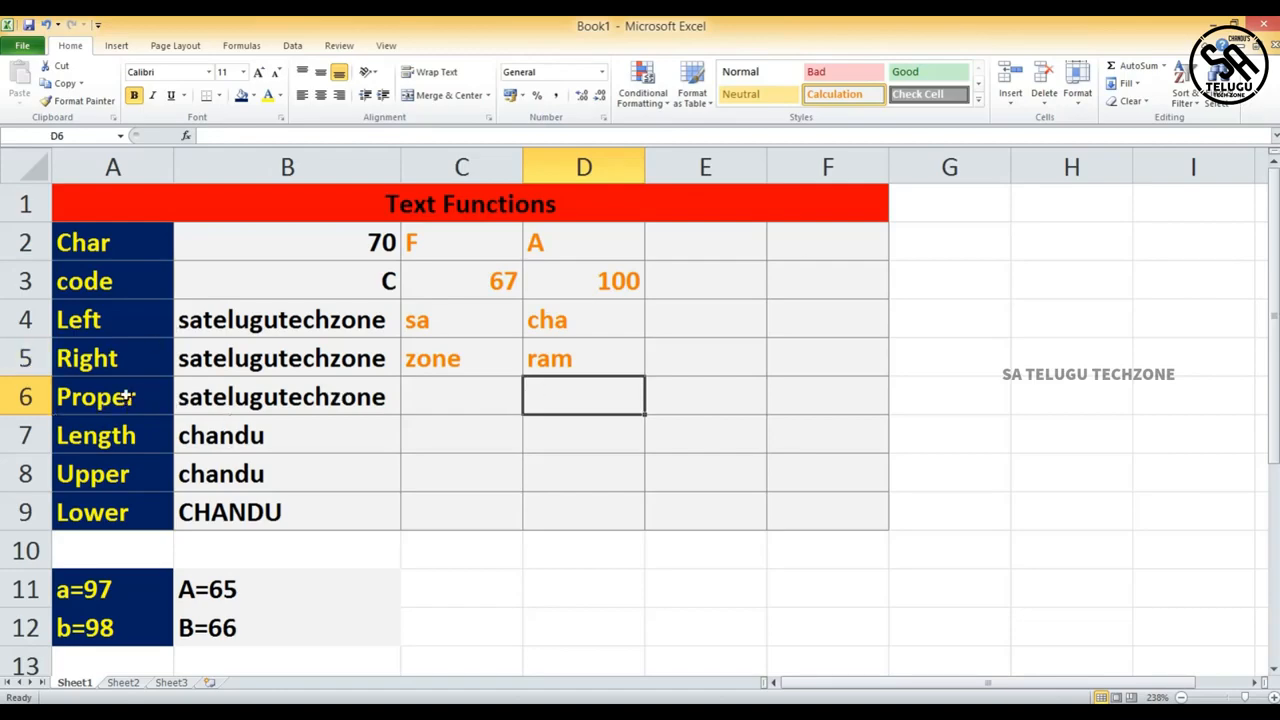
Step: Enter the formula =PROPER(B6) in cell C6 to convert the Proper row's text to proper case
{"action": "double_click", "coordinate": [412, 400]}
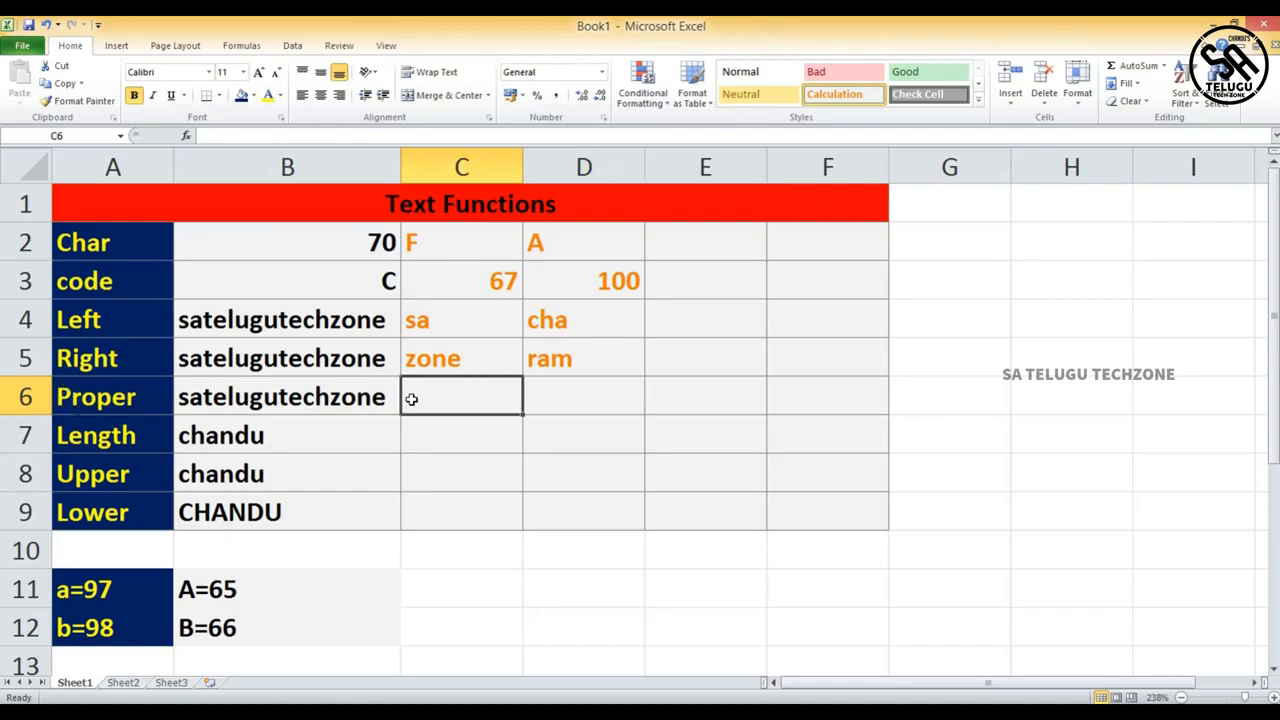
{"action": "type", "text": "=p"}
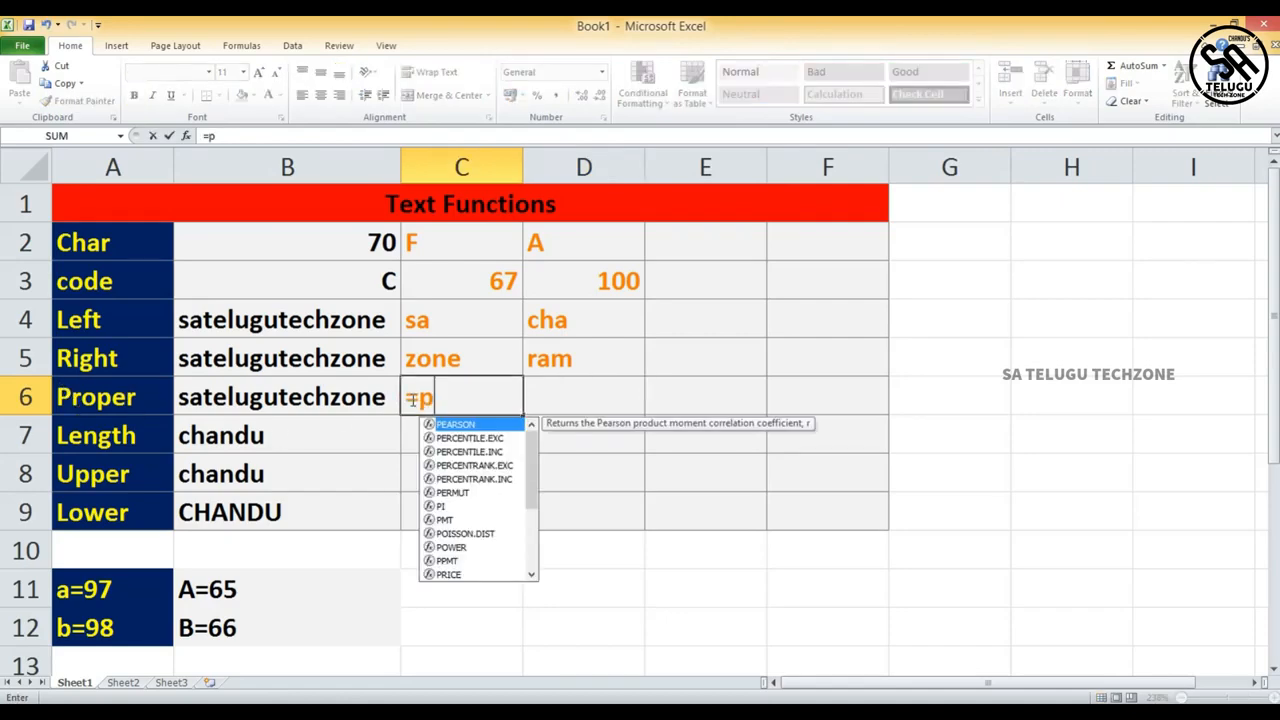
{"action": "type", "text": "roper"}
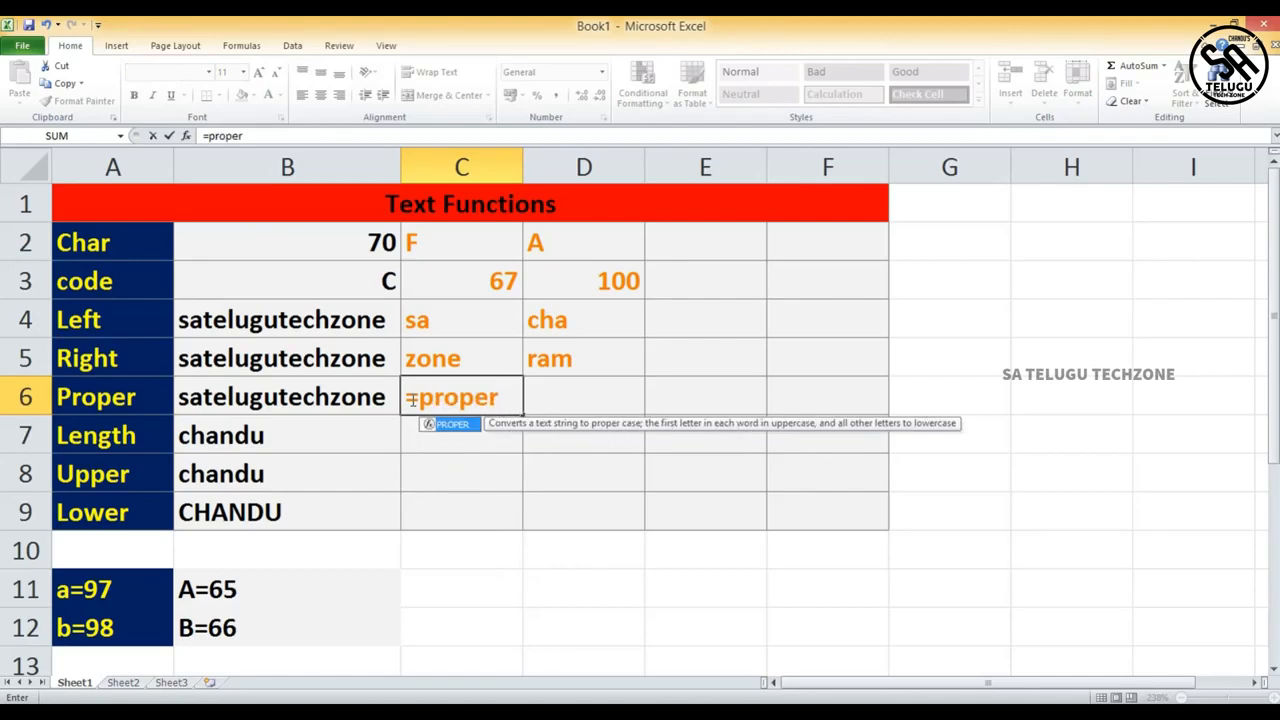
{"action": "key", "text": "Tab"}
{"action": "left_click", "coordinate": [362, 381]}
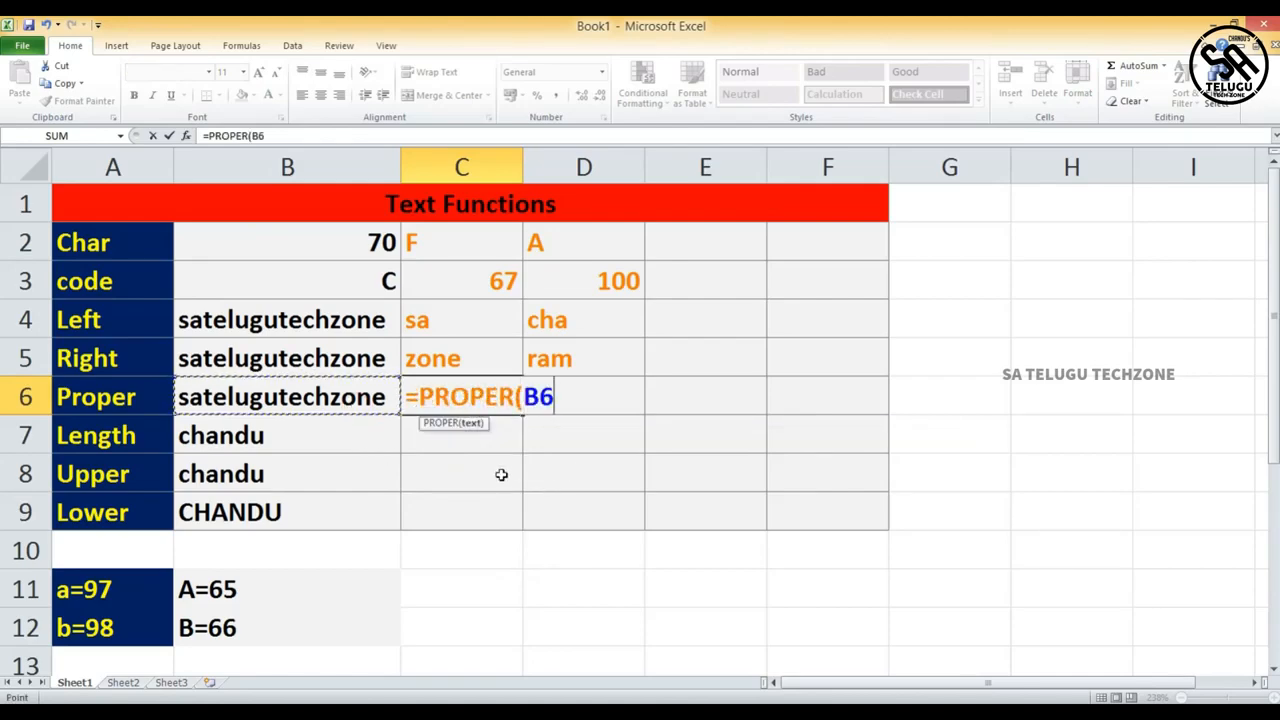
{"action": "type", "text": ")"}
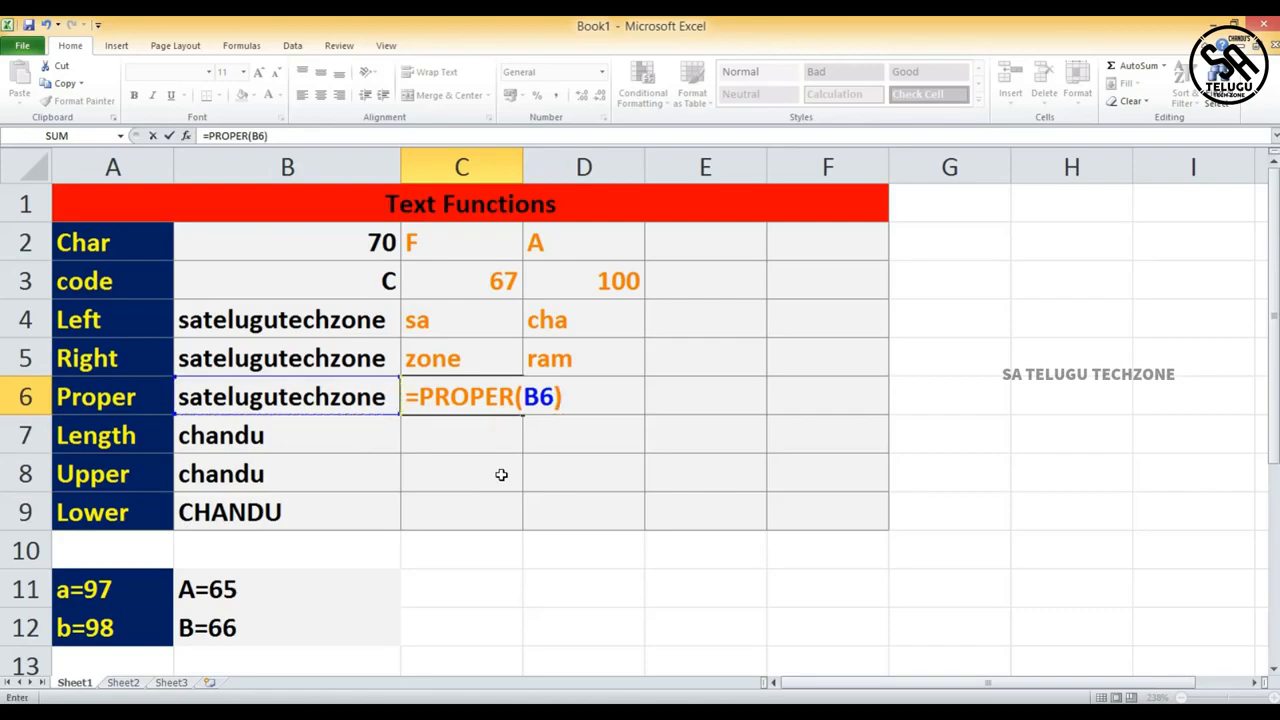
{"action": "key", "text": "Return"}
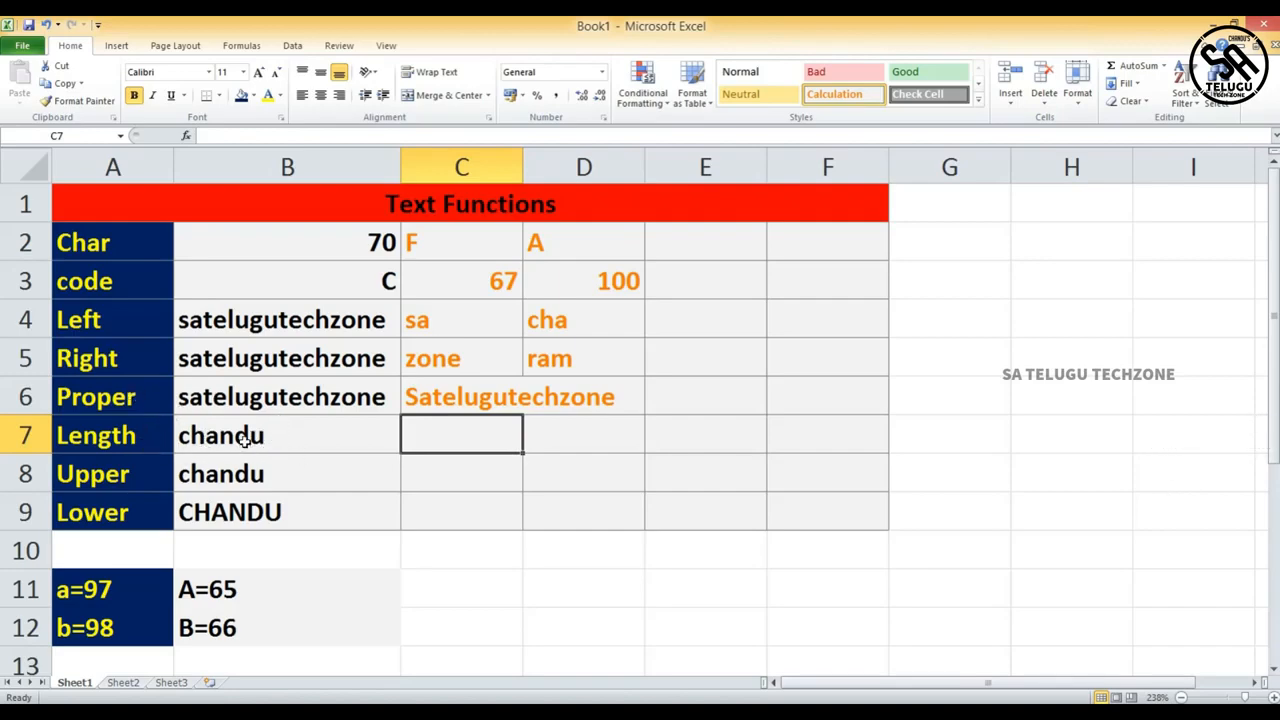
Step: Enter the formula =LEN(B7) in cell C7 to count the characters of the Length row's text
{"action": "double_click", "coordinate": [451, 438]}
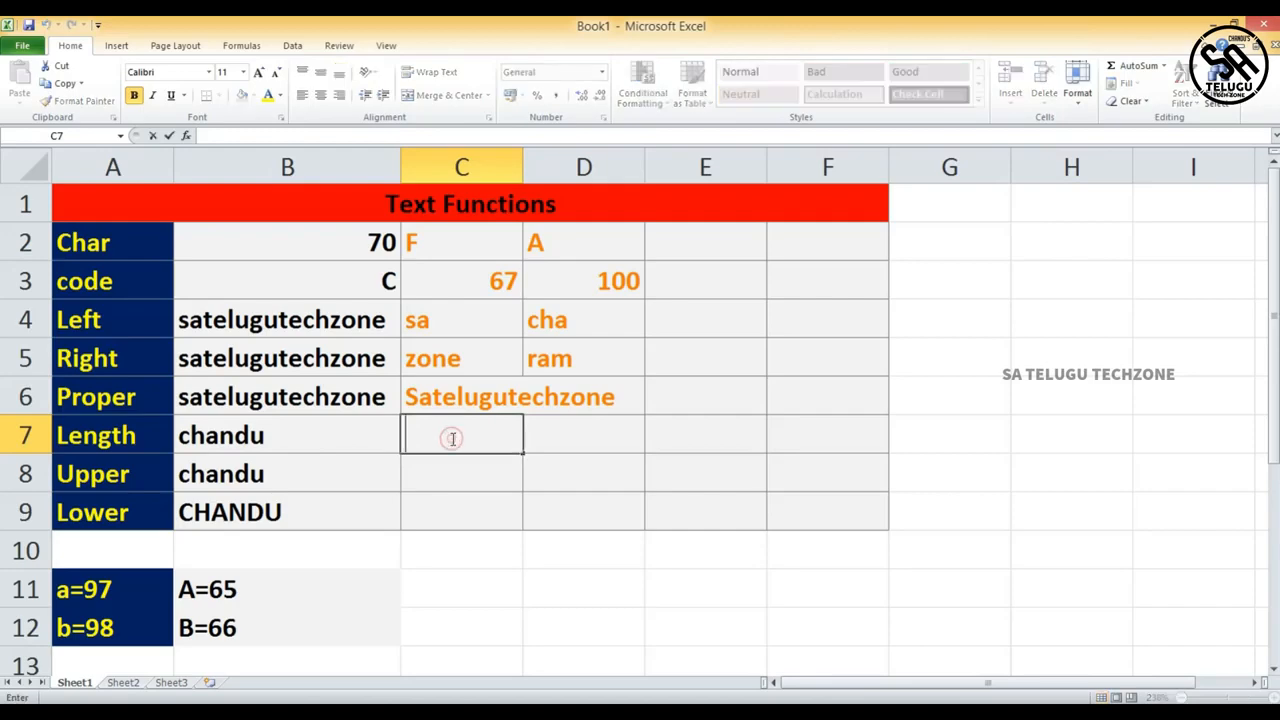
{"action": "type", "text": "=lenght"}
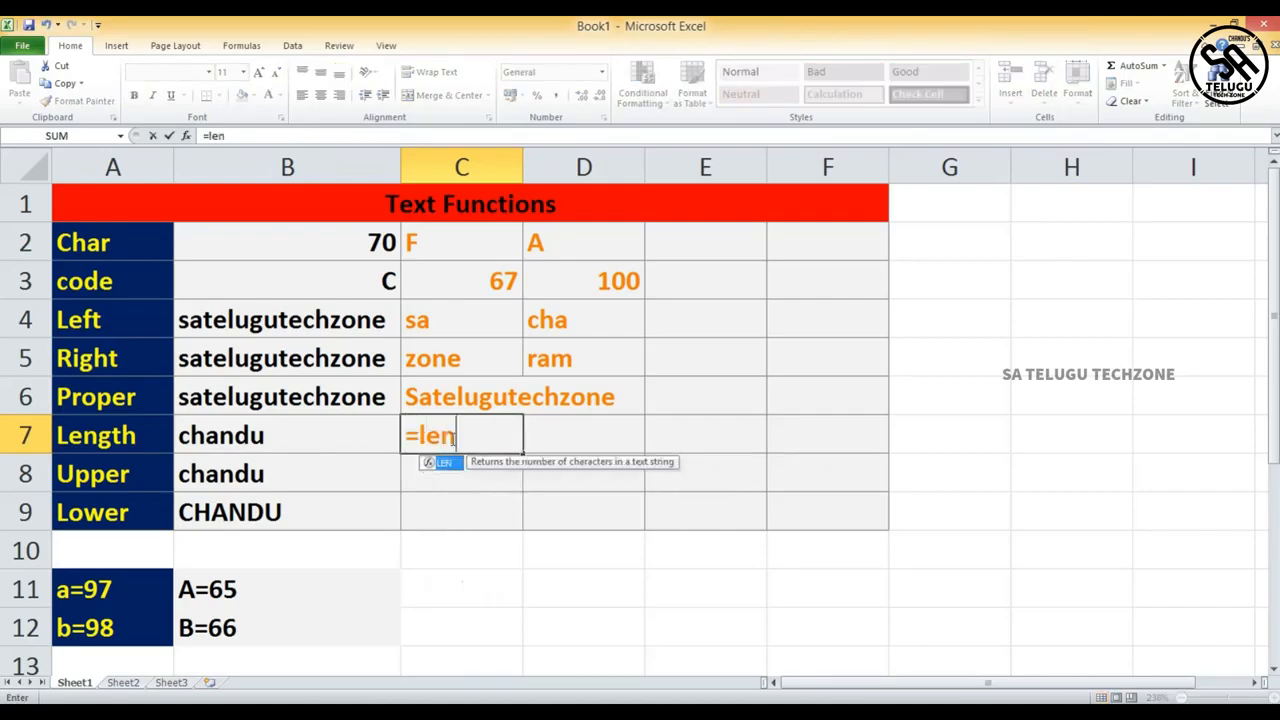
{"action": "key", "text": "BackSpace"}
{"action": "key", "text": "BackSpace"}
{"action": "type", "text": "th"}
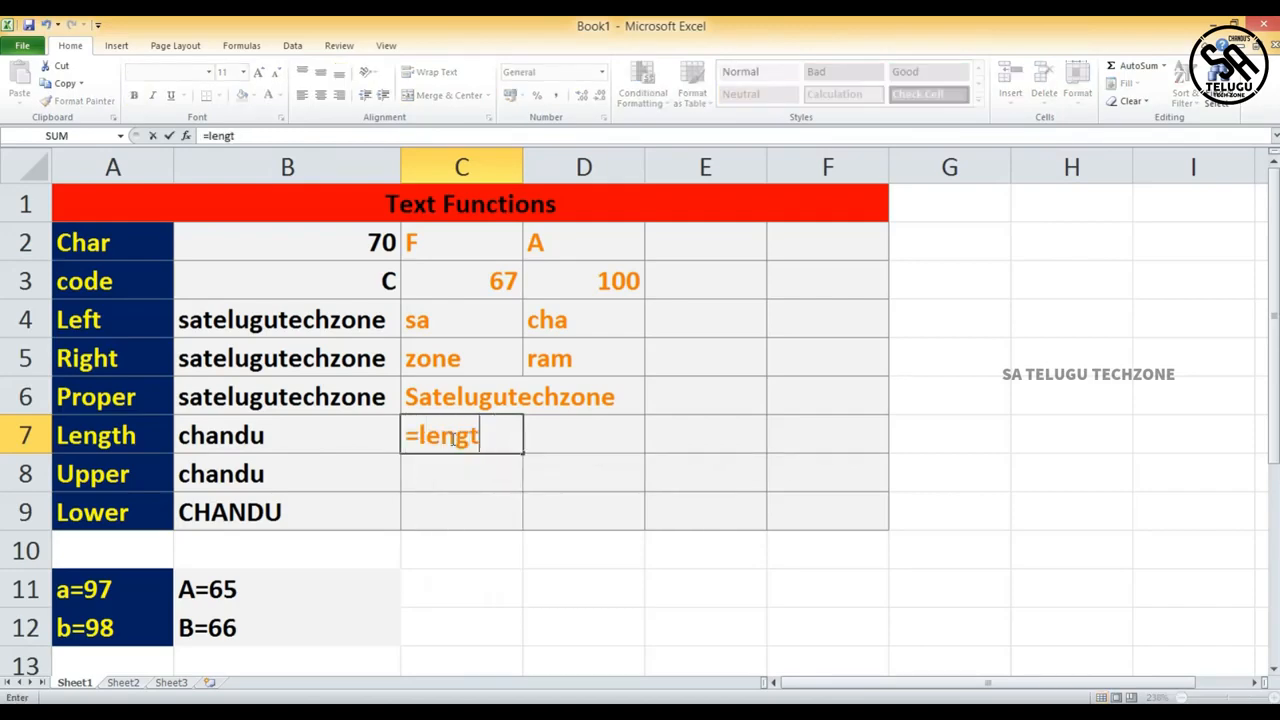
{"action": "key", "text": "BackSpace"}
{"action": "key", "text": "BackSpace"}
{"action": "key", "text": "BackSpace"}
{"action": "key", "text": "BackSpace"}
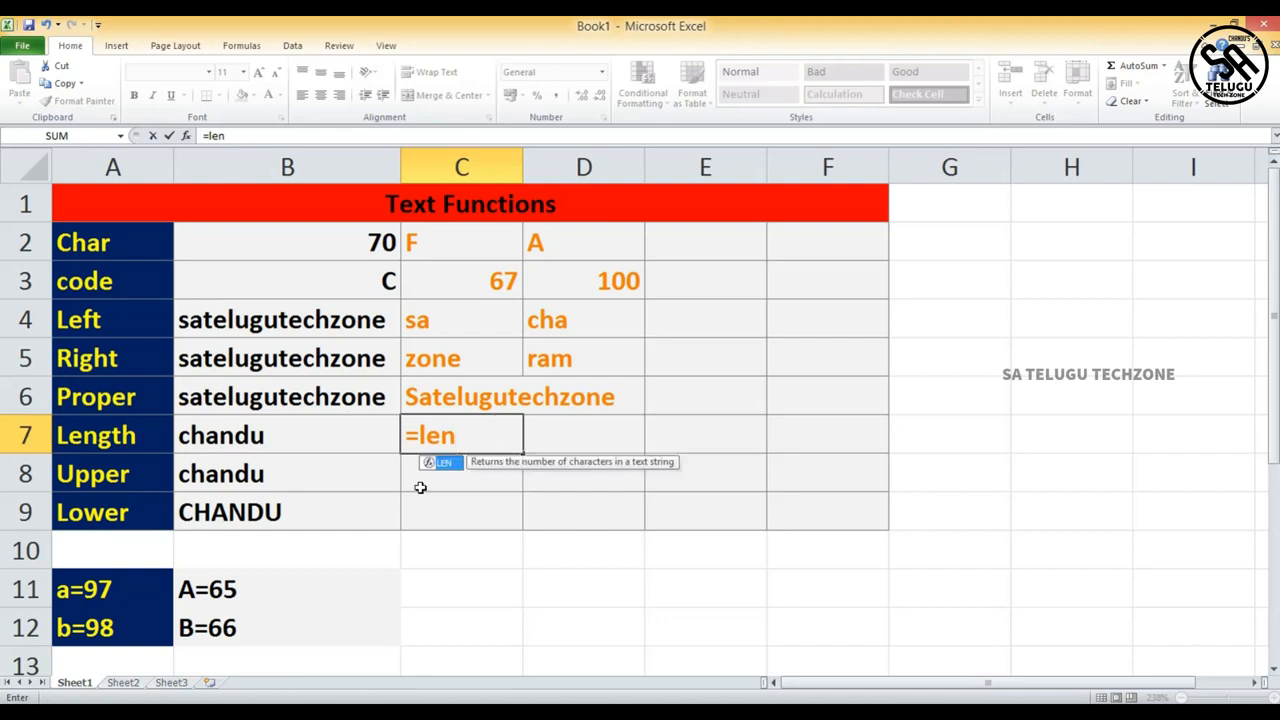
{"action": "key", "text": "BackSpace"}
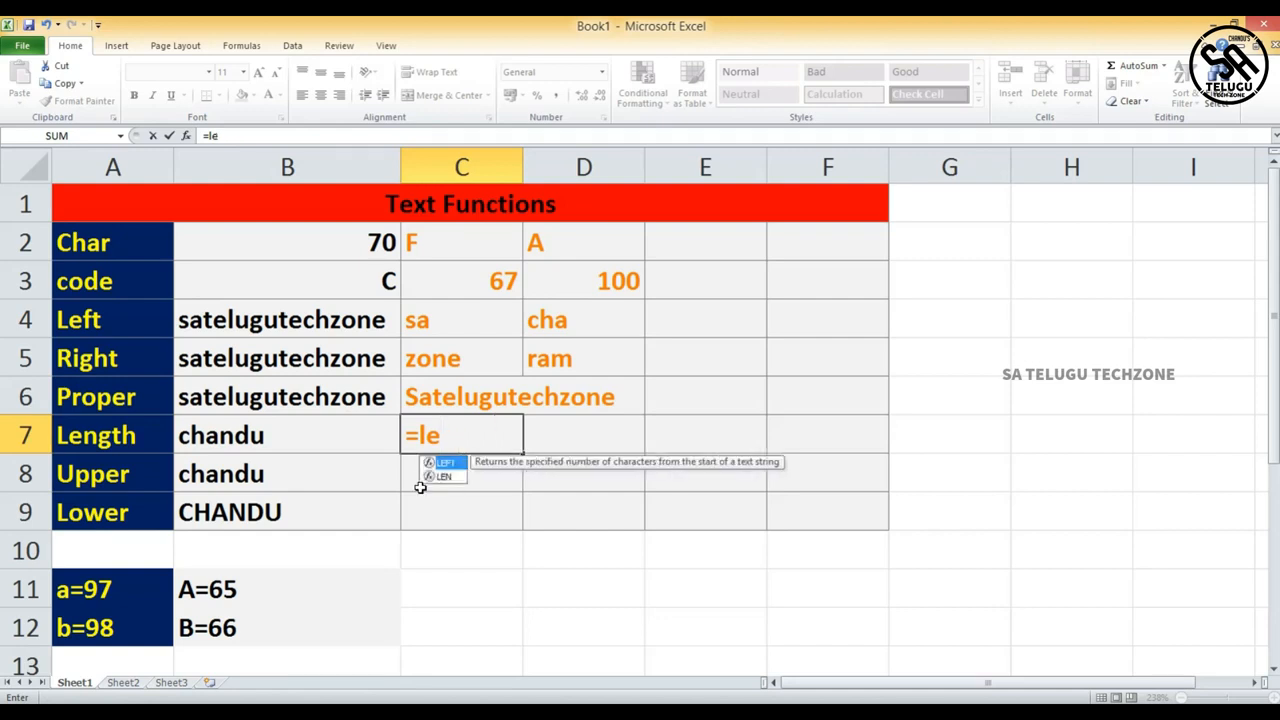
{"action": "type", "text": "n"}
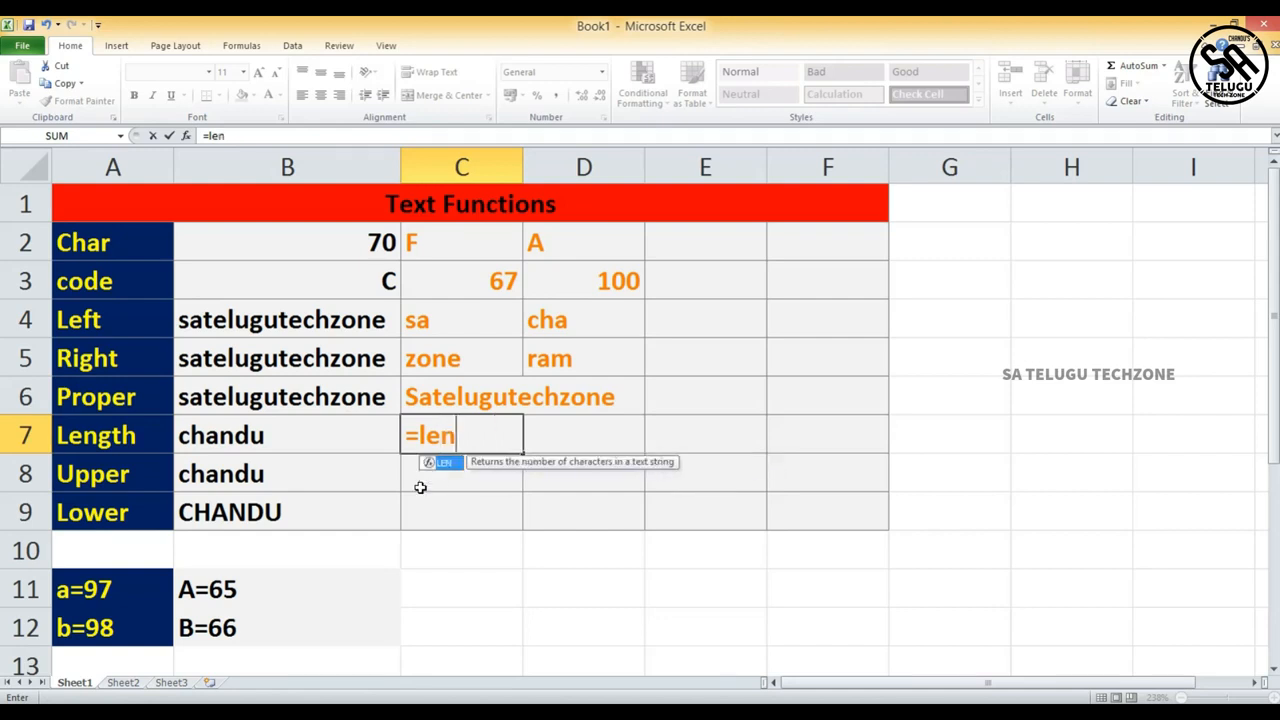
{"action": "key", "text": "Tab"}
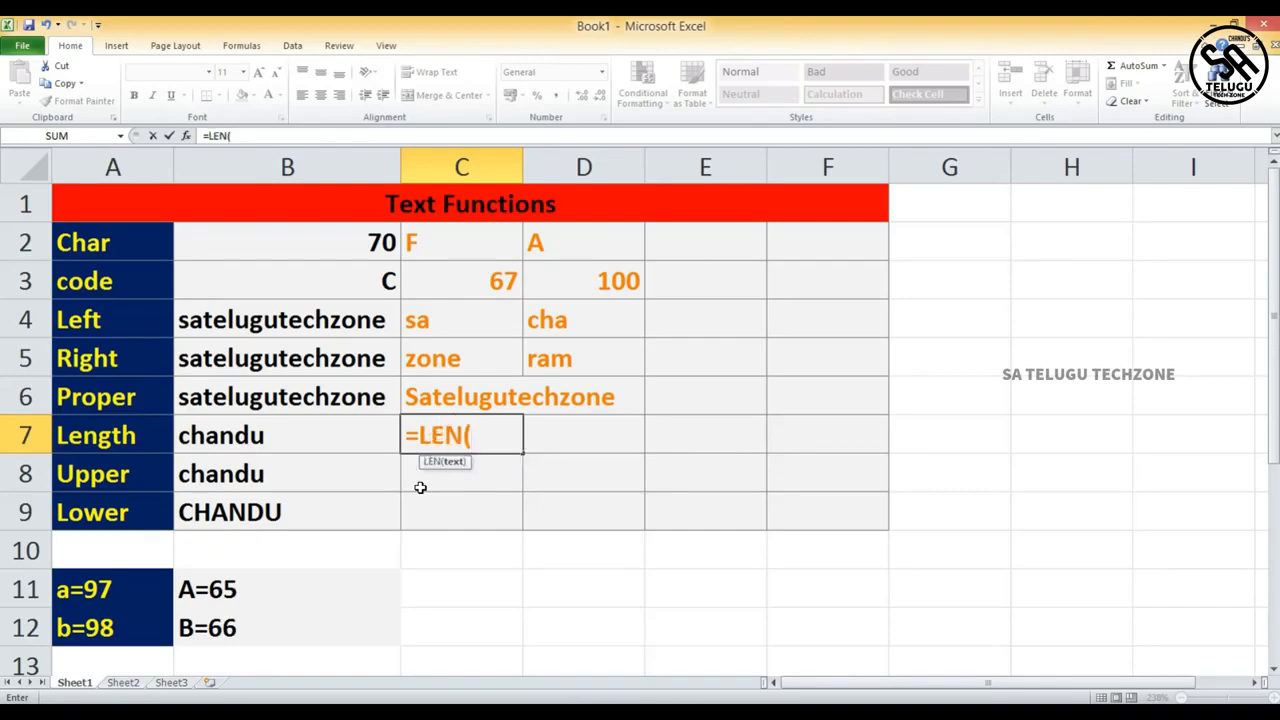
{"action": "left_click", "coordinate": [310, 443]}
{"action": "type", "text": ")"}
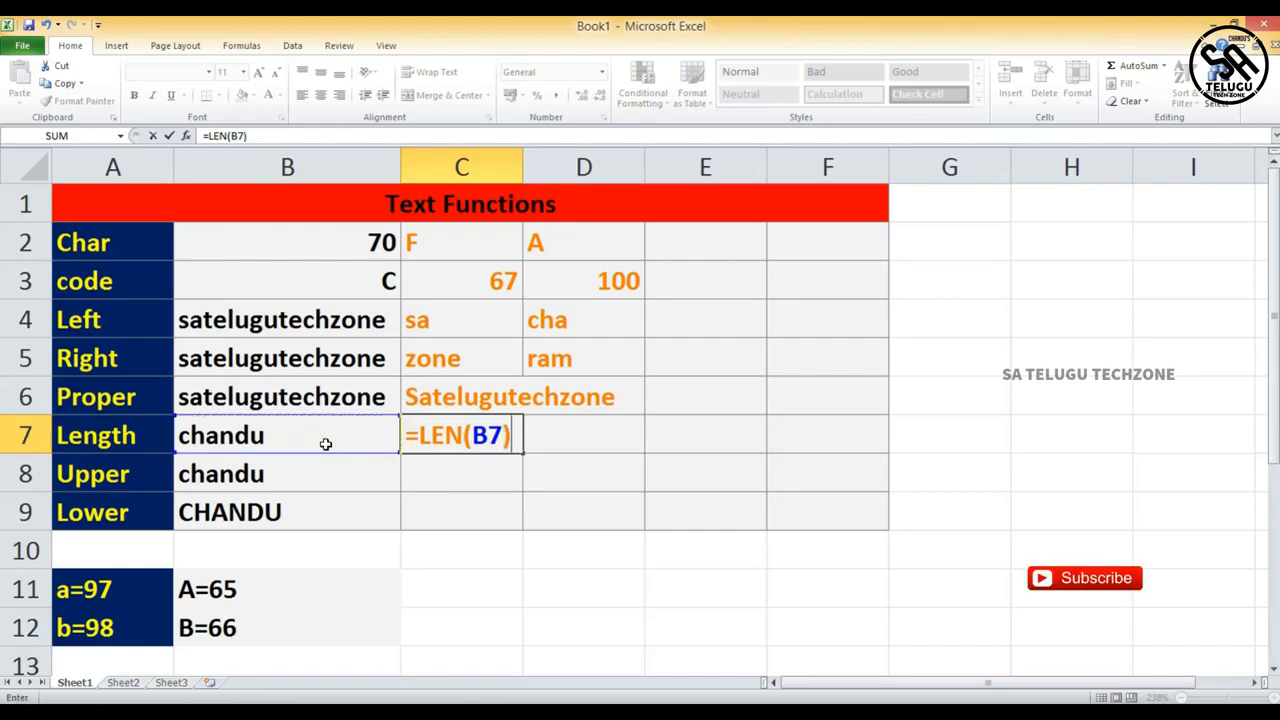
{"action": "key", "text": "Return"}
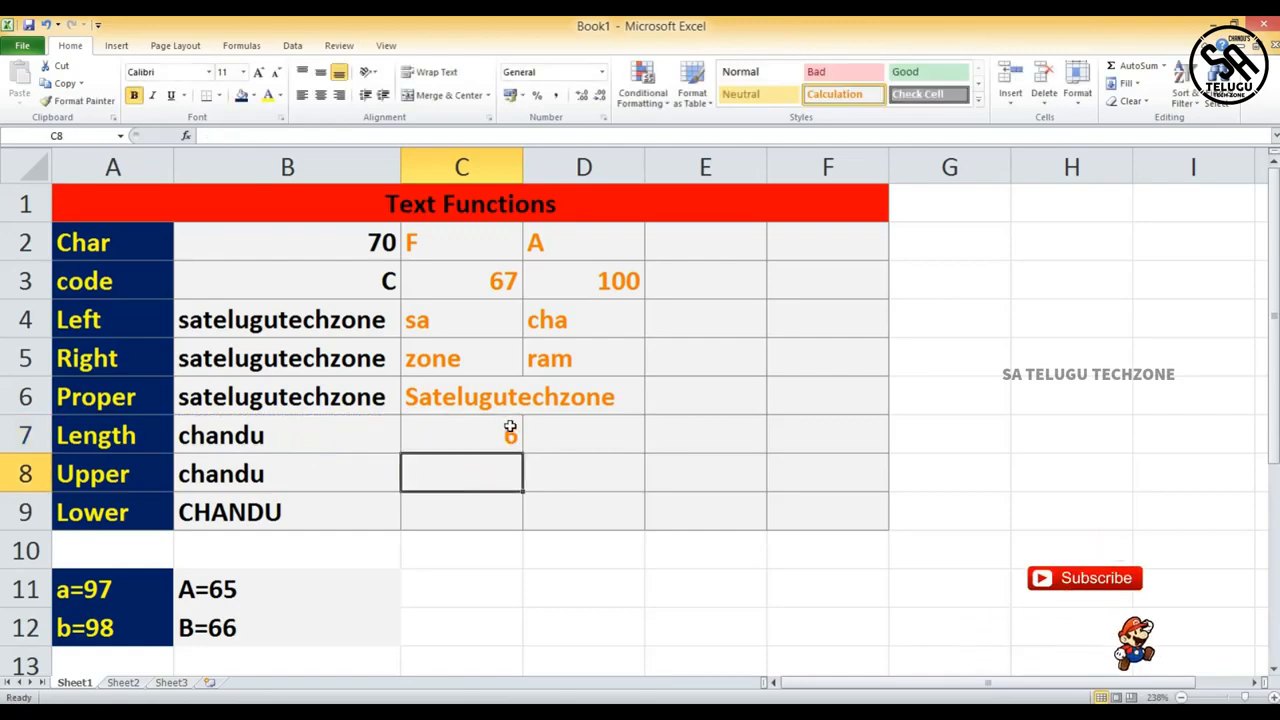
Step: Enter the formula =LEN("satelugutechzone") in cell D7 to count the characters of the quoted text
{"action": "double_click", "coordinate": [570, 433]}
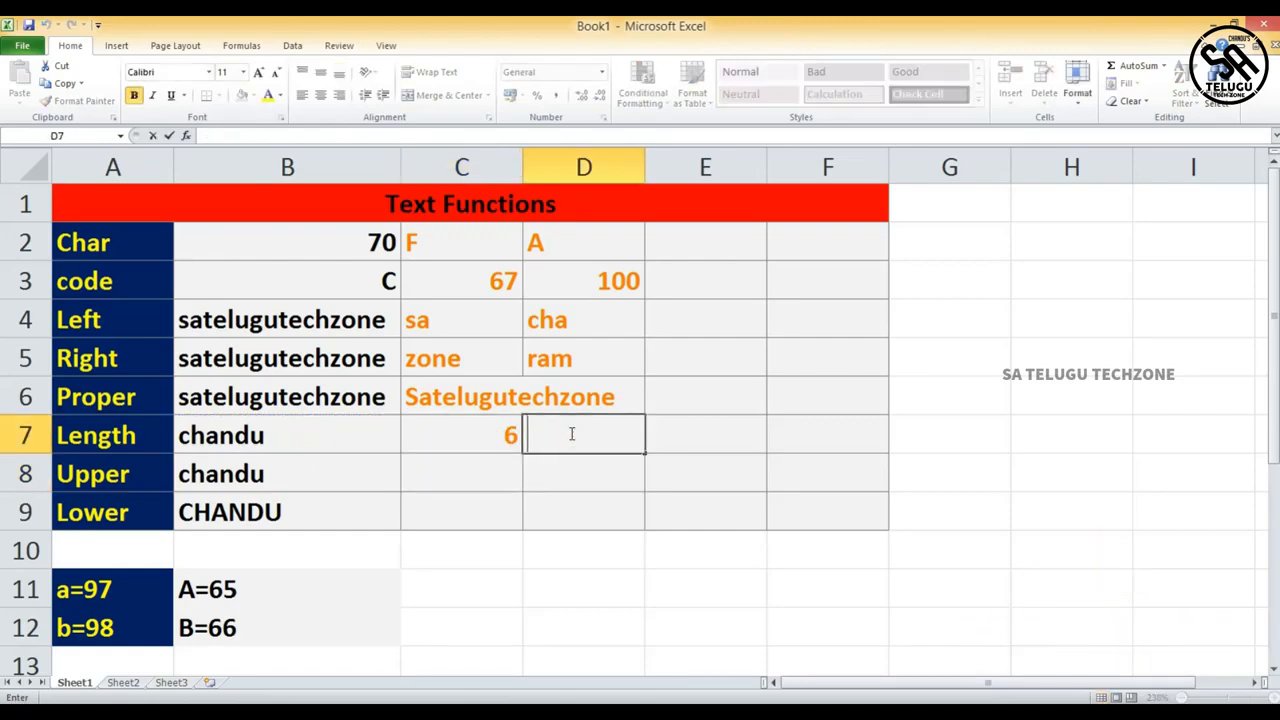
{"action": "type", "text": "+"}
{"action": "key", "text": "BackSpace"}
{"action": "type", "text": "="}
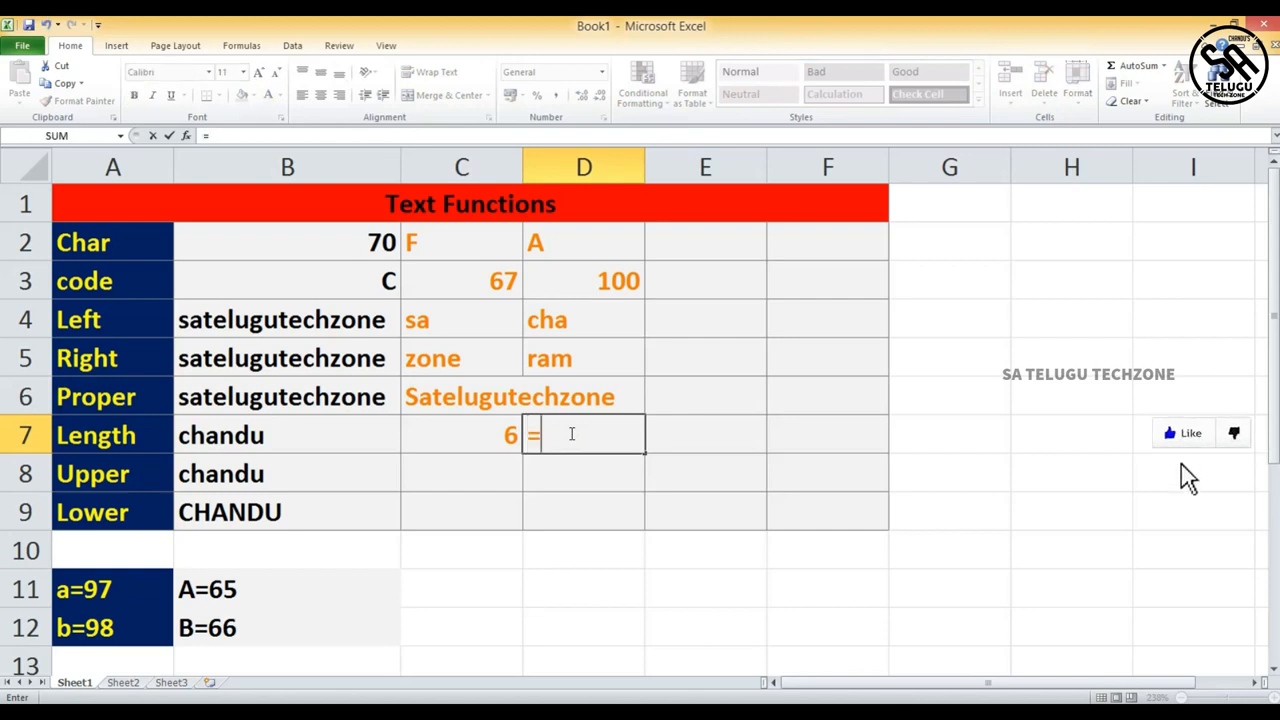
{"action": "type", "text": "len"}
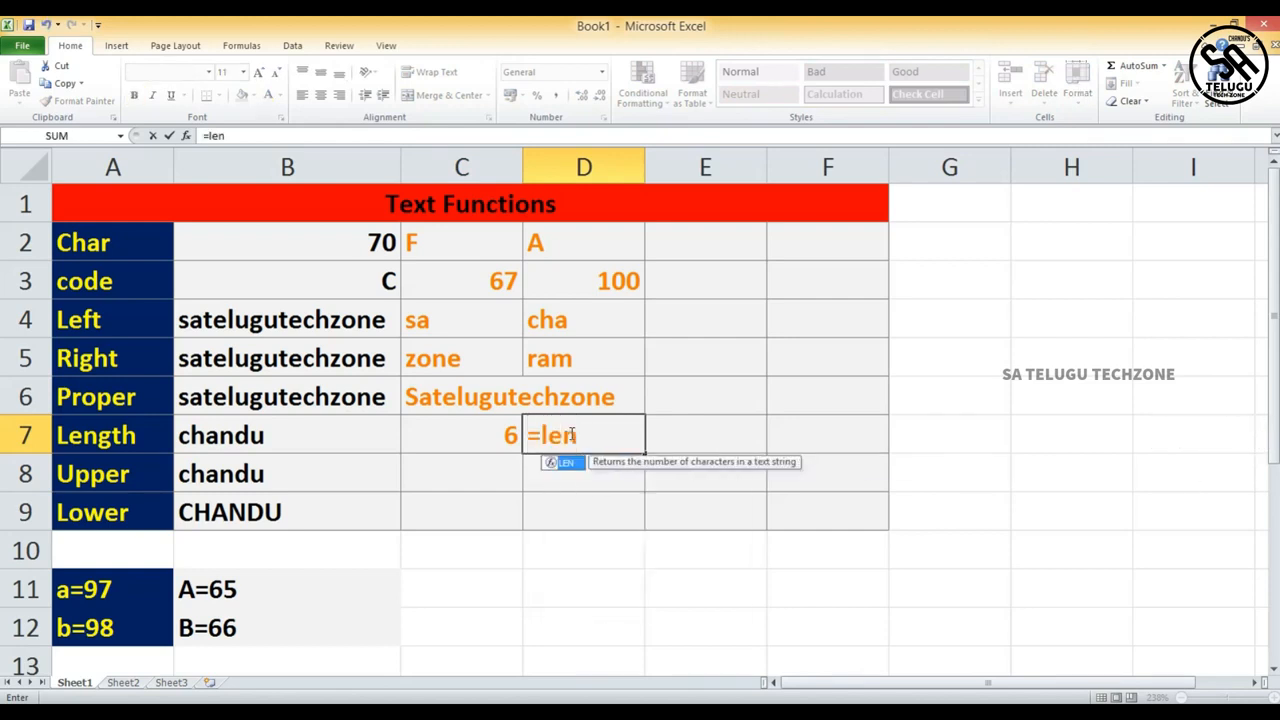
{"action": "key", "text": "Tab"}
{"action": "type", "text": "\""}
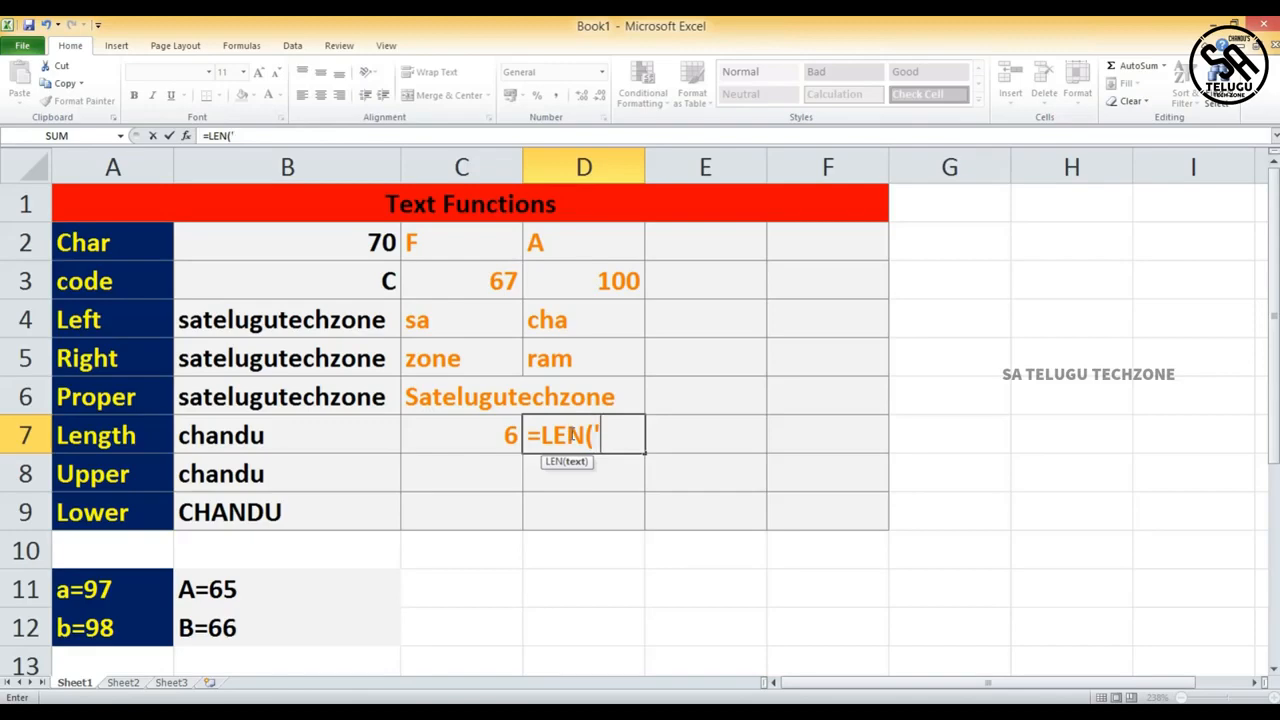
{"action": "type", "text": "\"satelugutechzone"}
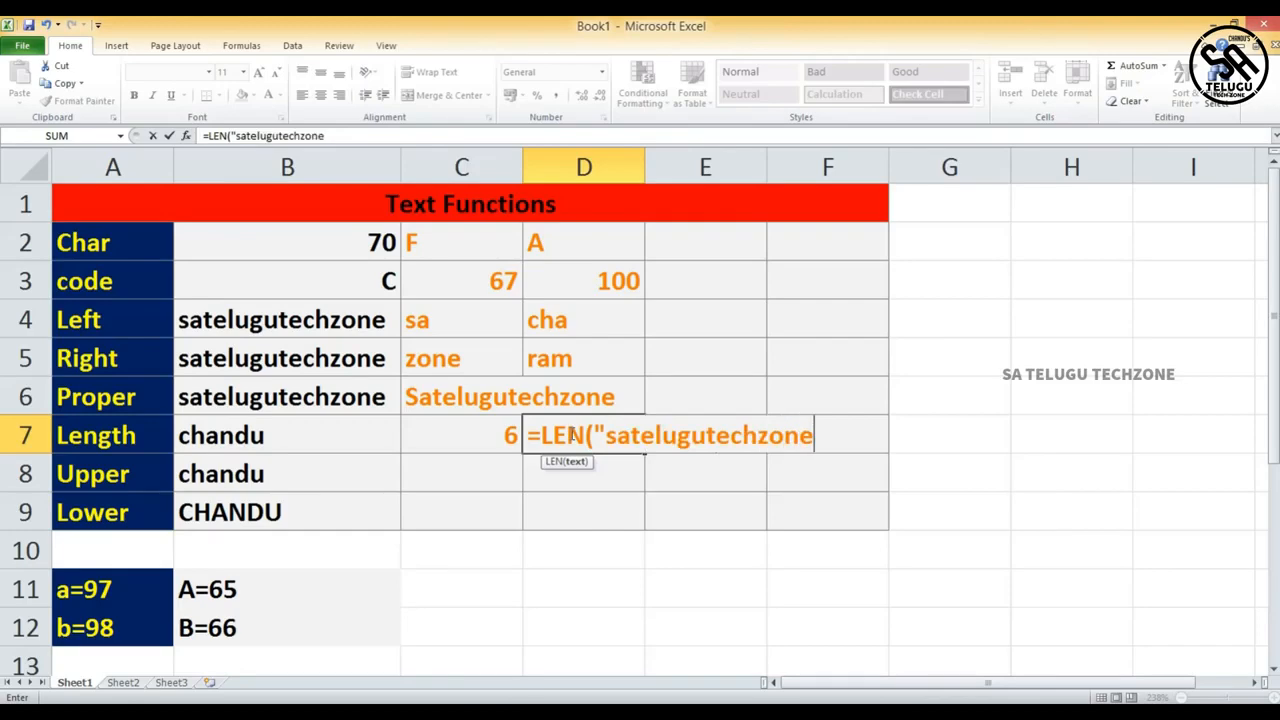
{"action": "type", "text": "\")"}
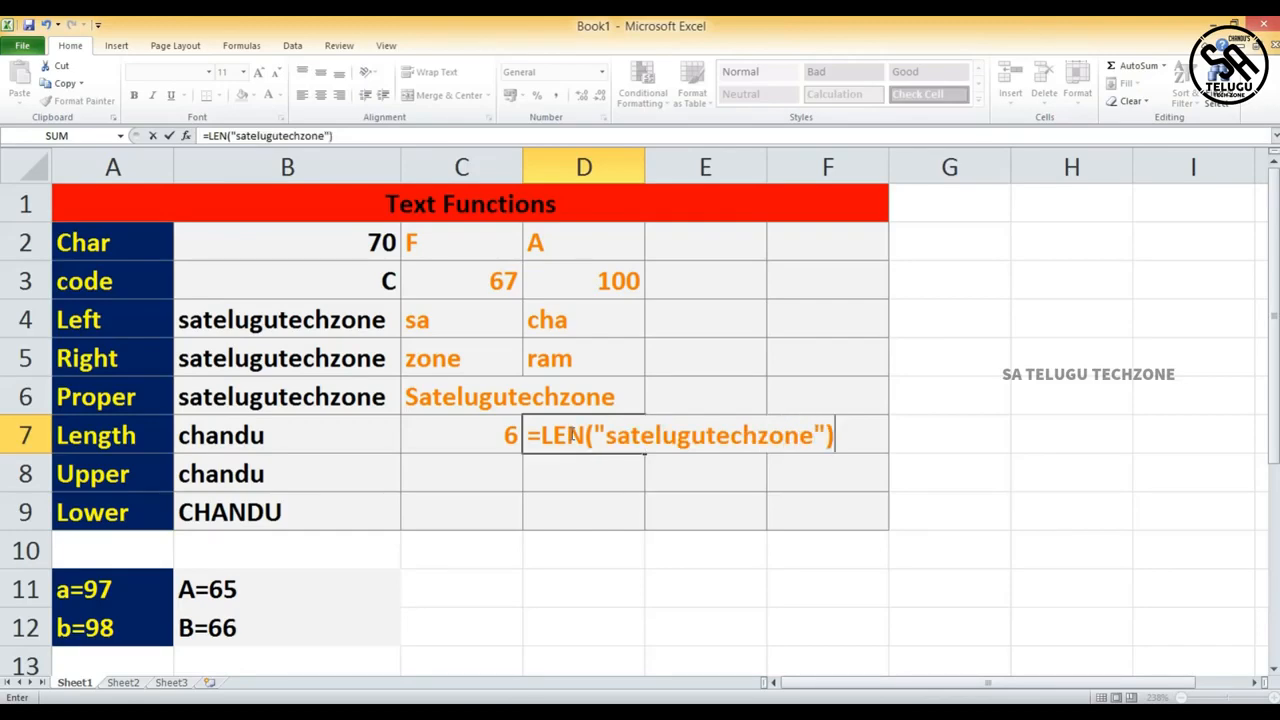
{"action": "key", "text": "Return"}
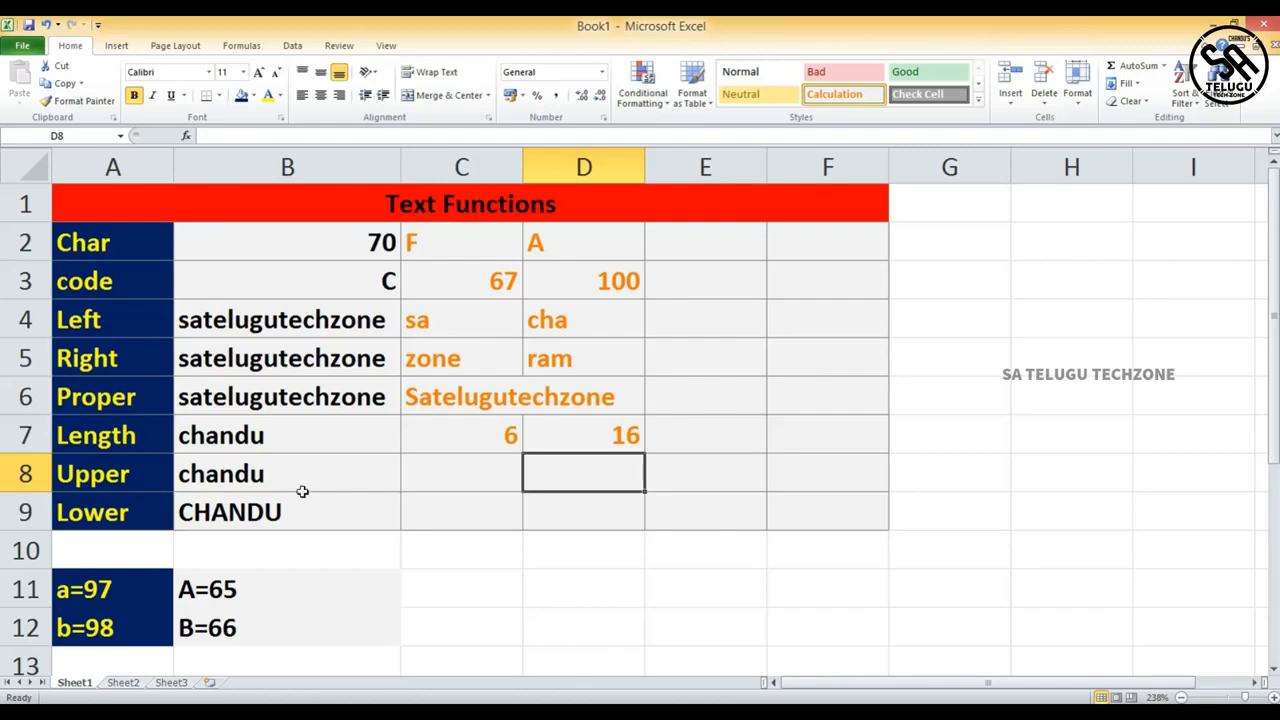
Step: Enter the formula =UPPER(B8) in cell C8 to convert the Upper row's text to uppercase
{"action": "left_click", "coordinate": [443, 479]}
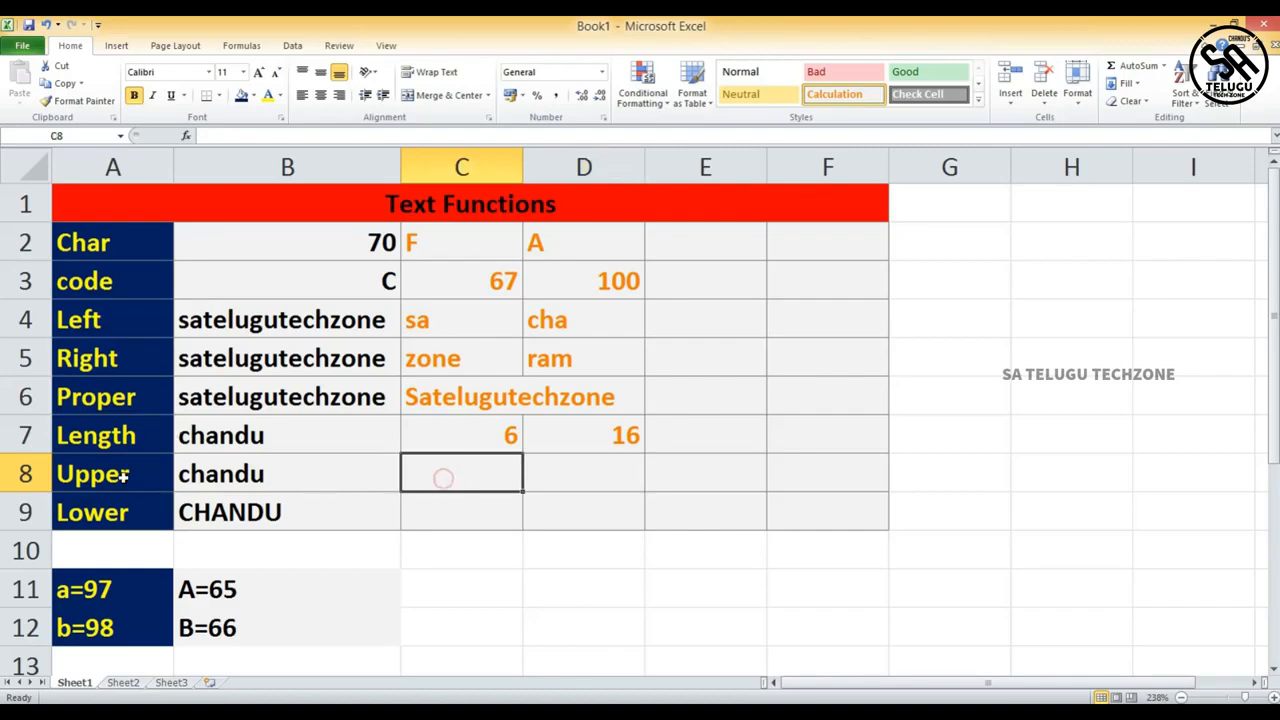
{"action": "left_click", "coordinate": [198, 479]}
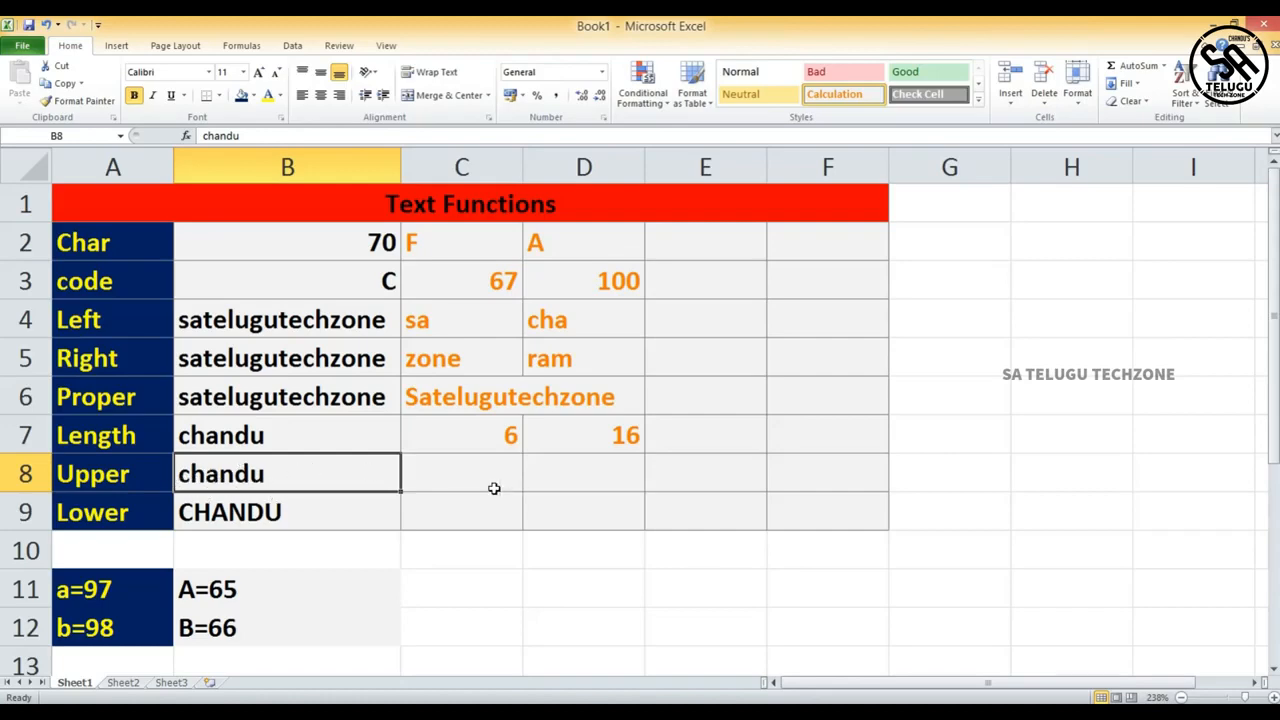
{"action": "left_click", "coordinate": [452, 479]}
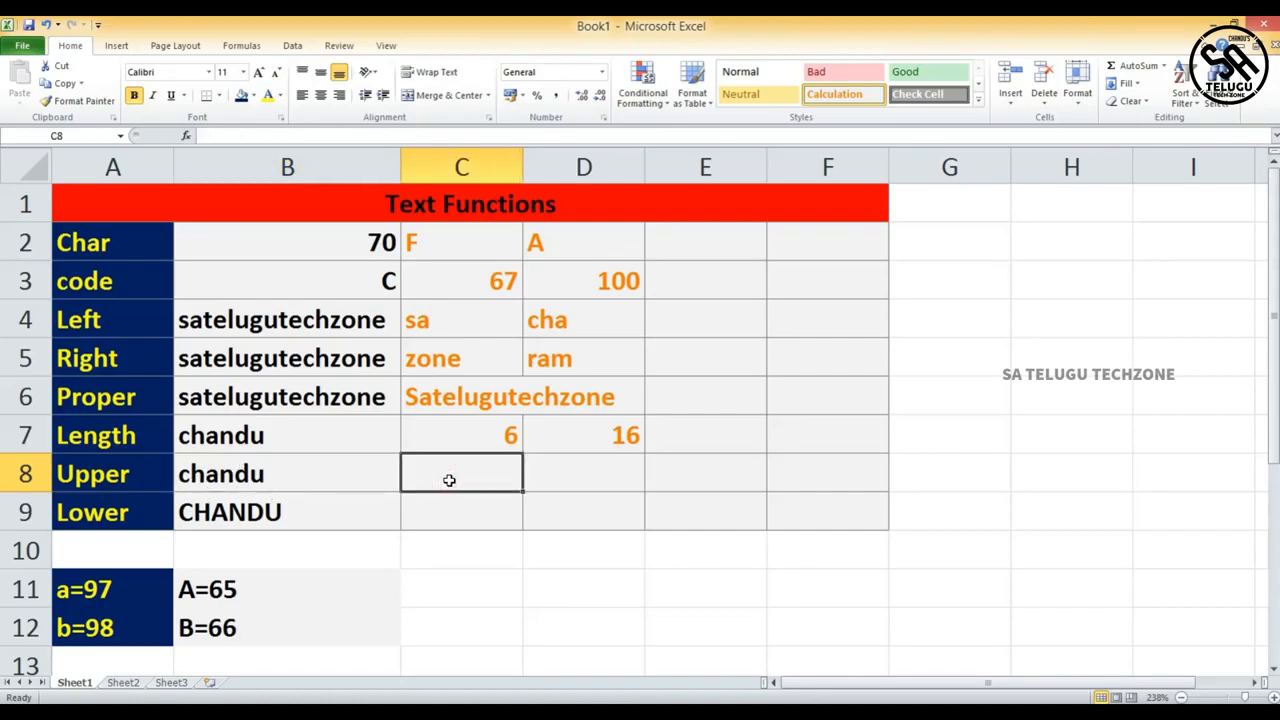
{"action": "type", "text": "=upp"}
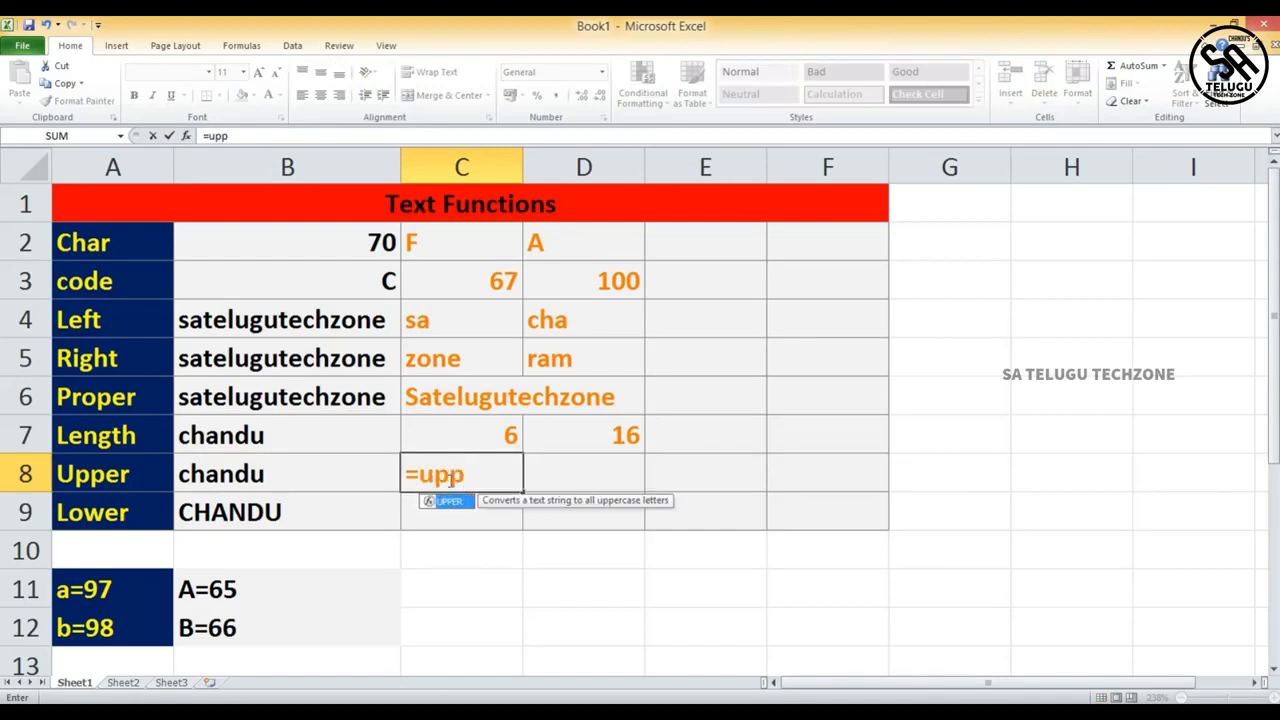
{"action": "key", "text": "Tab"}
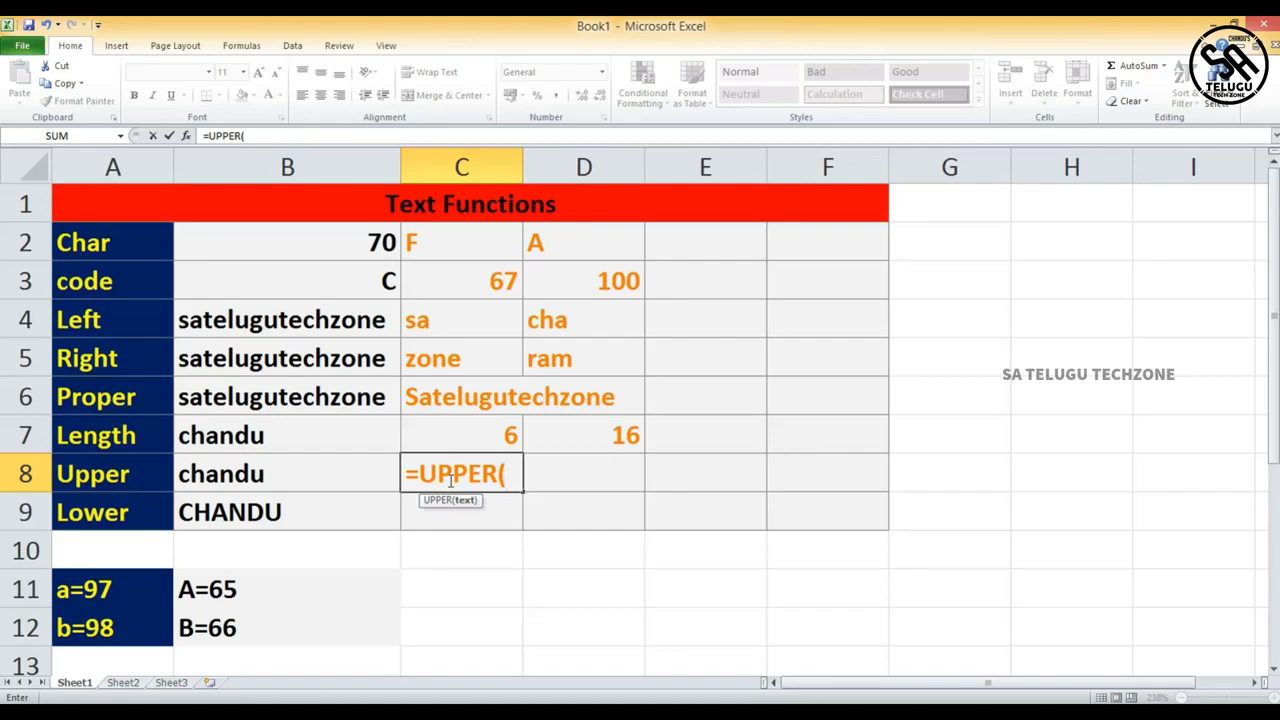
{"action": "left_click", "coordinate": [343, 477]}
{"action": "type", "text": ")"}
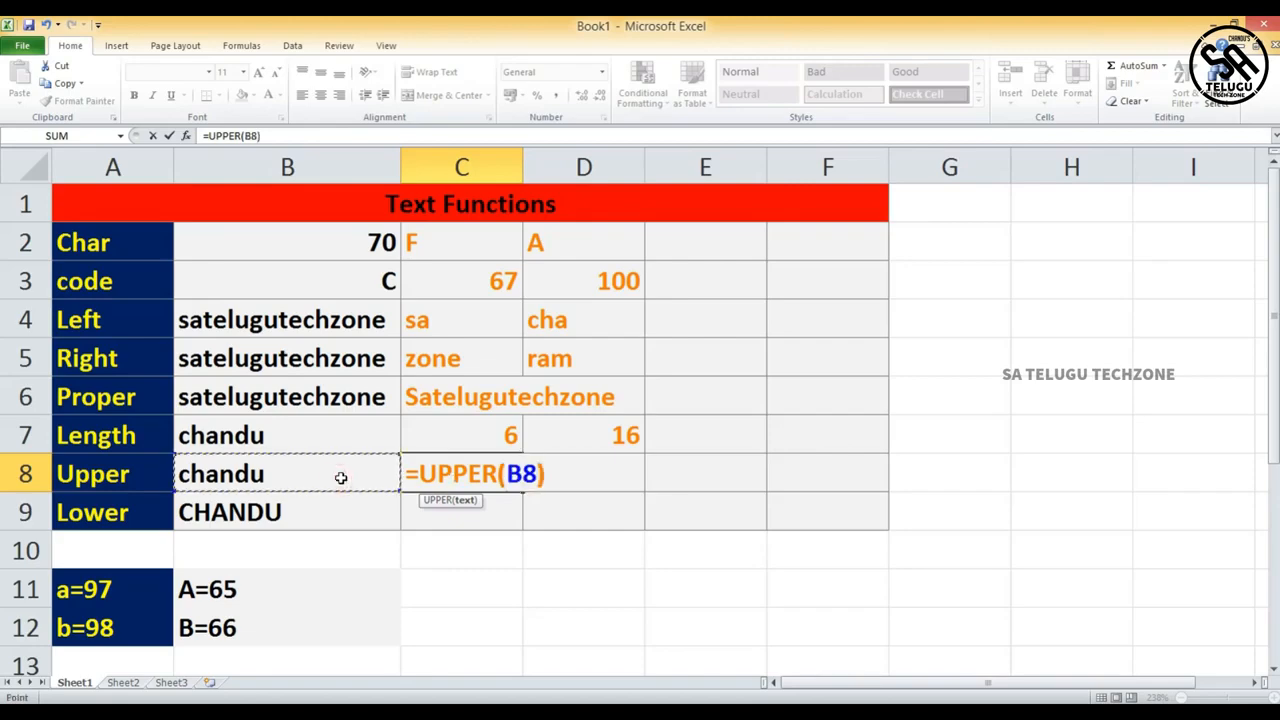
{"action": "key", "text": "Return"}
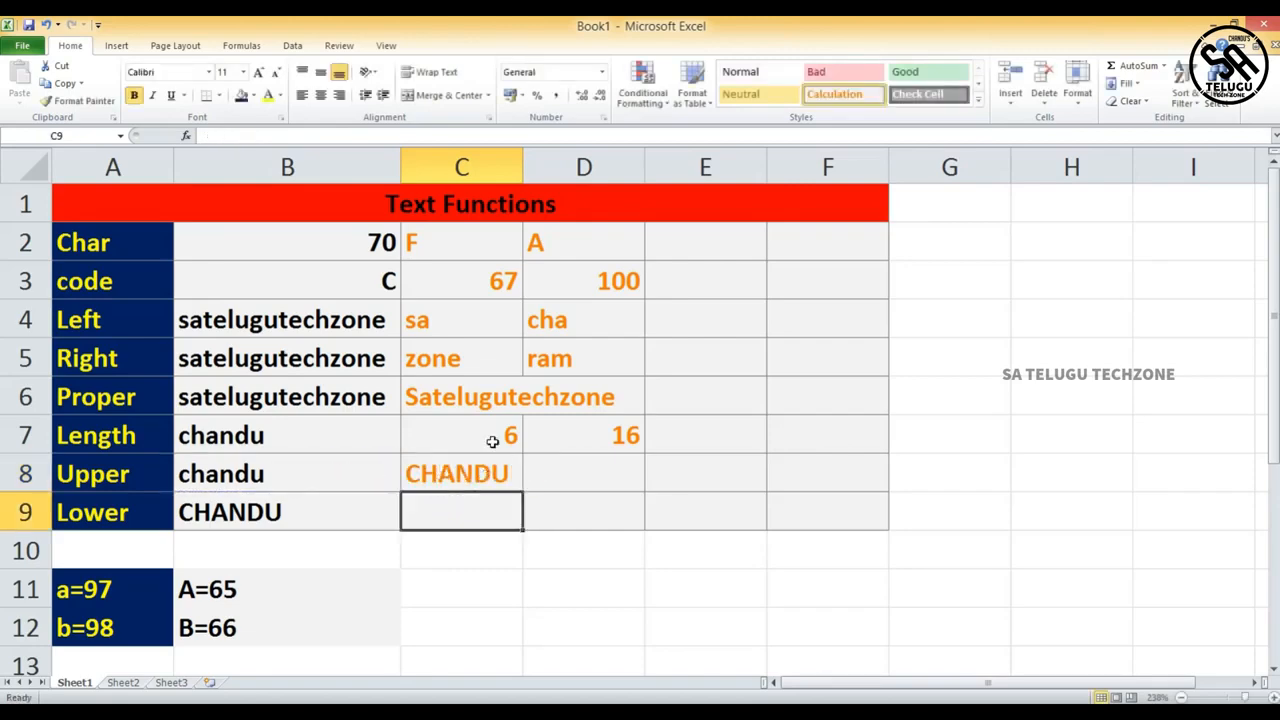
Step: Enter the formula =UPPER("satelugutechzone") in cell D8 to convert the quoted text to uppercase
{"action": "double_click", "coordinate": [571, 475]}
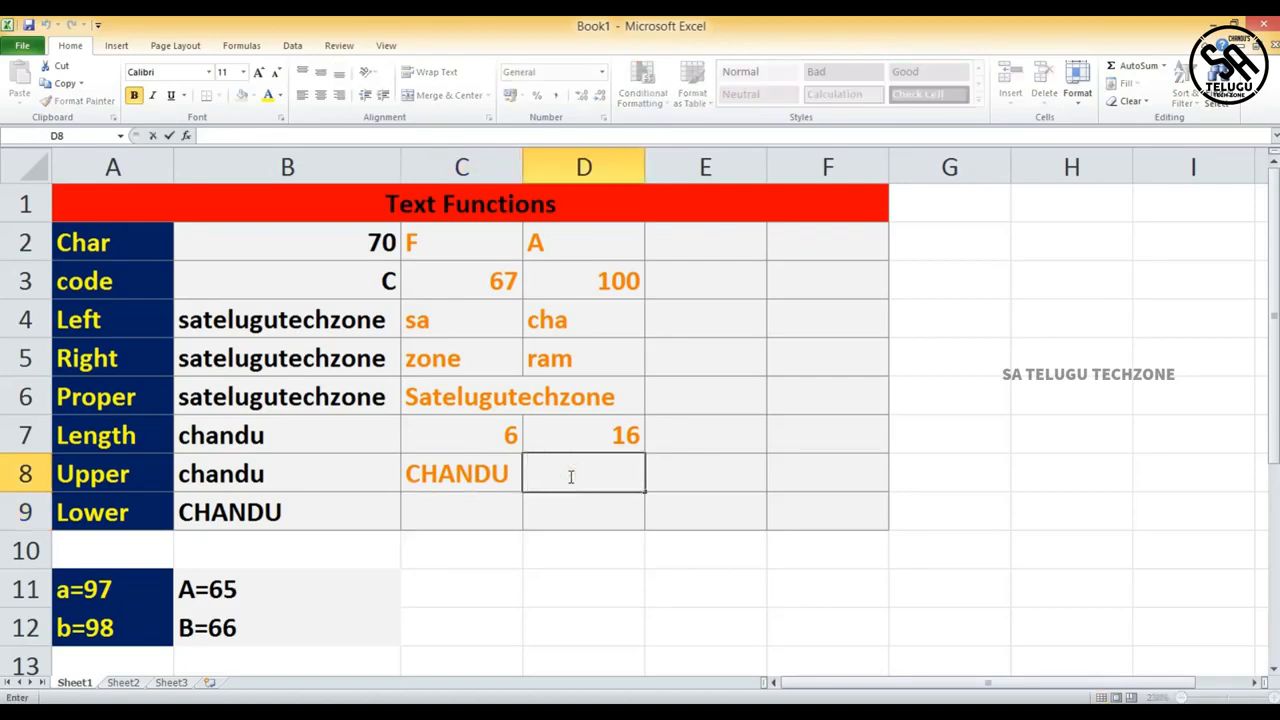
{"action": "type", "text": "+"}
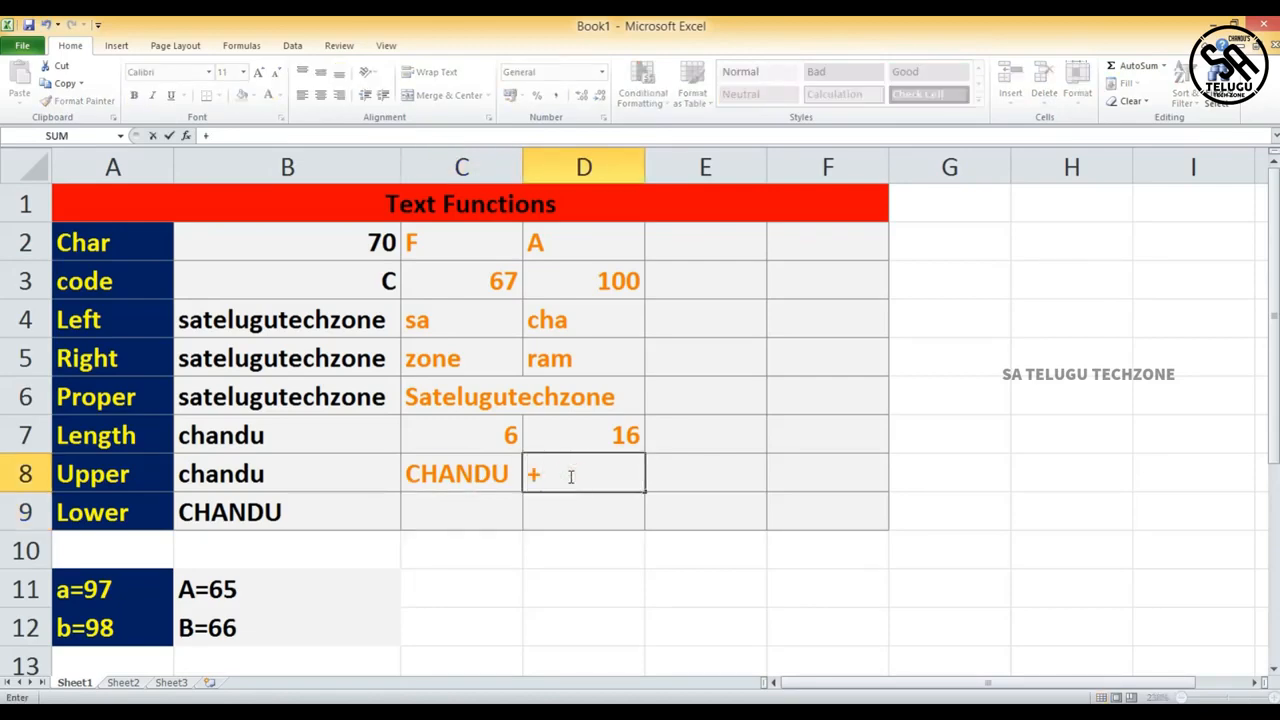
{"action": "key", "text": "BackSpace"}
{"action": "type", "text": "=up"}
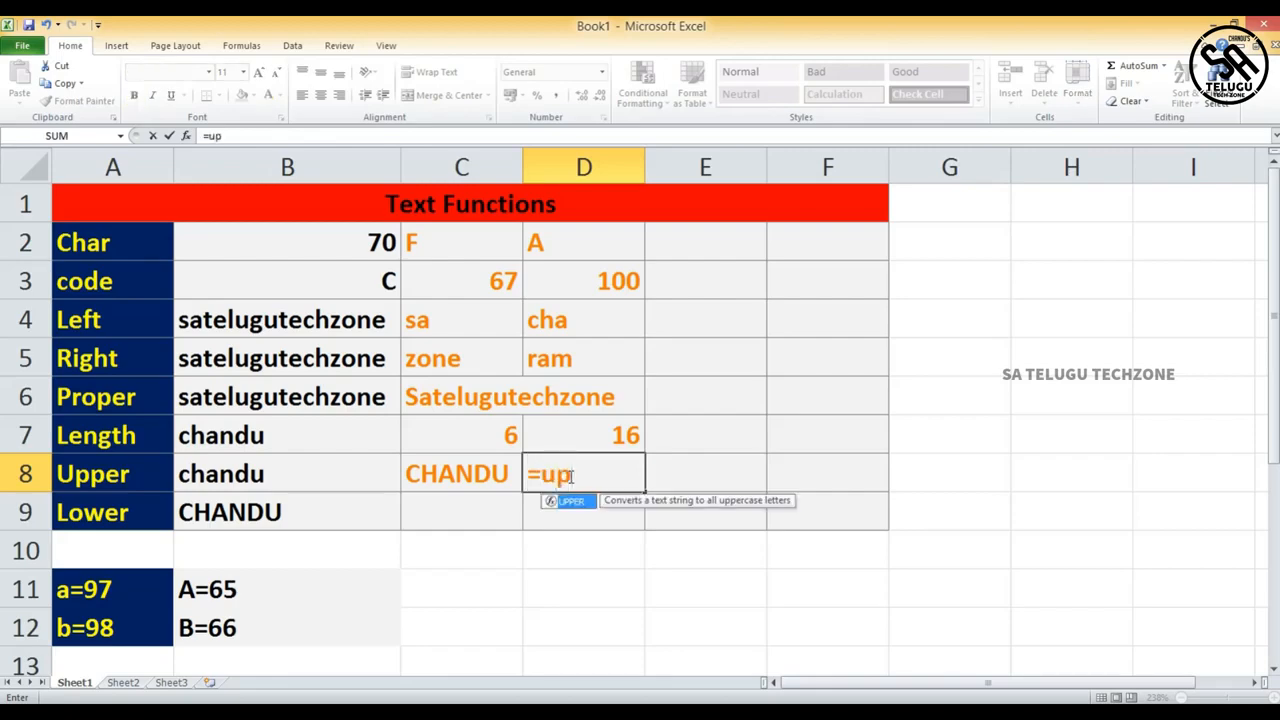
{"action": "key", "text": "Tab"}
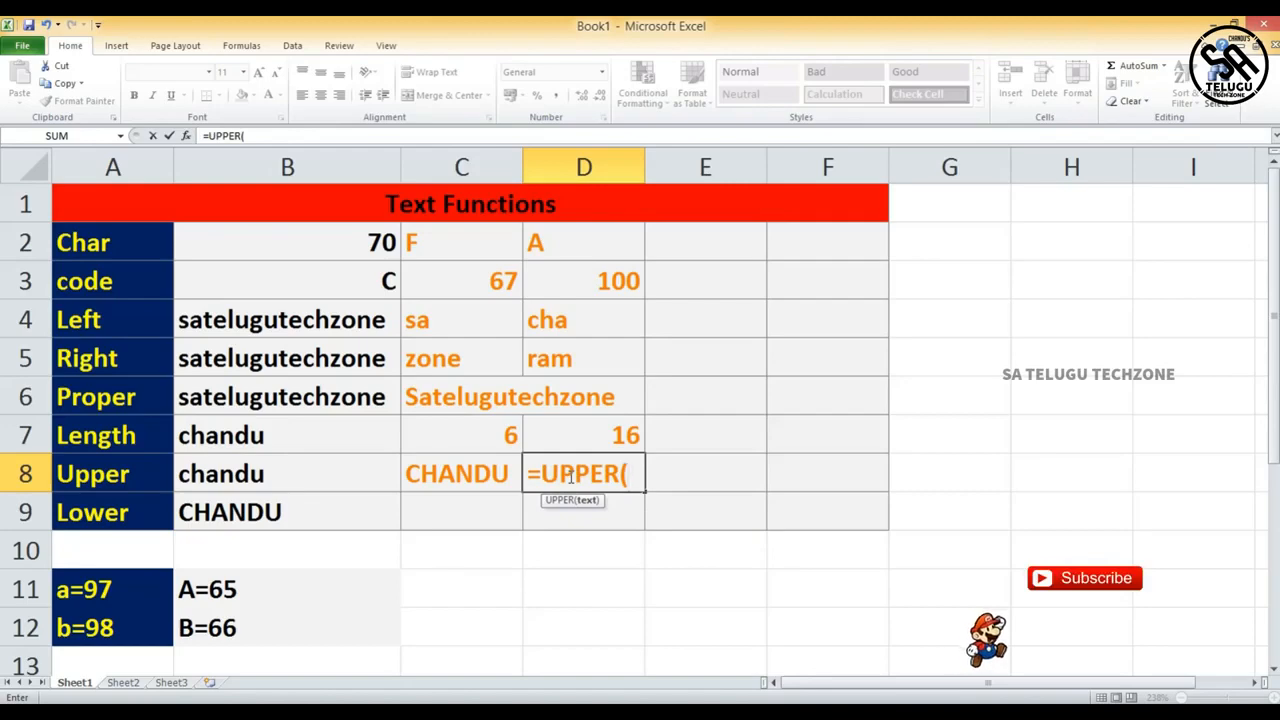
{"action": "type", "text": "\""}
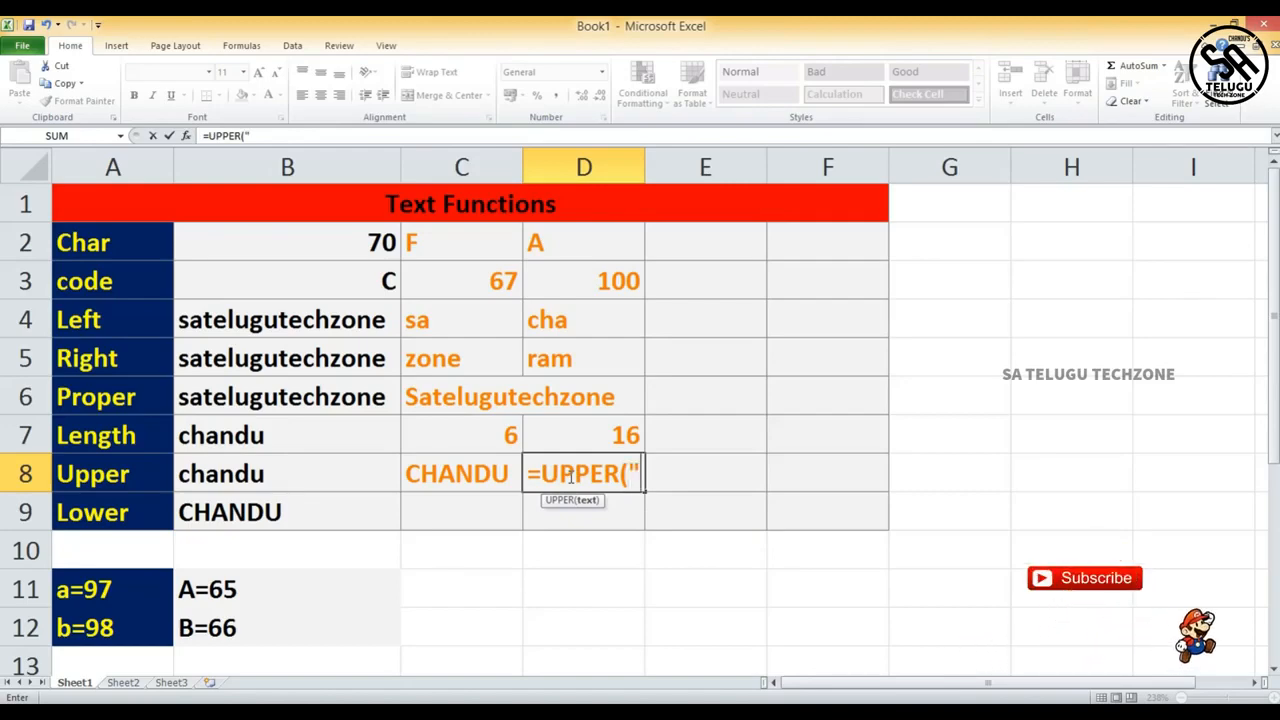
{"action": "type", "text": "satel"}
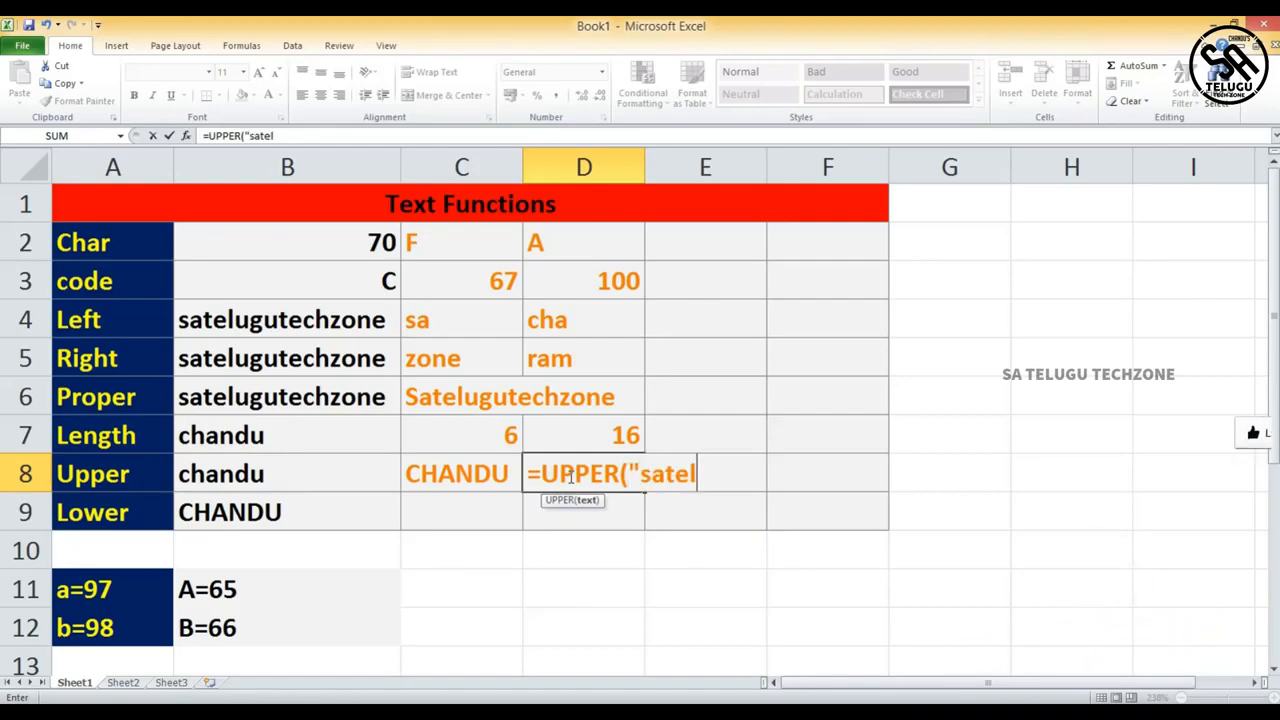
{"action": "type", "text": "ugutechz"}
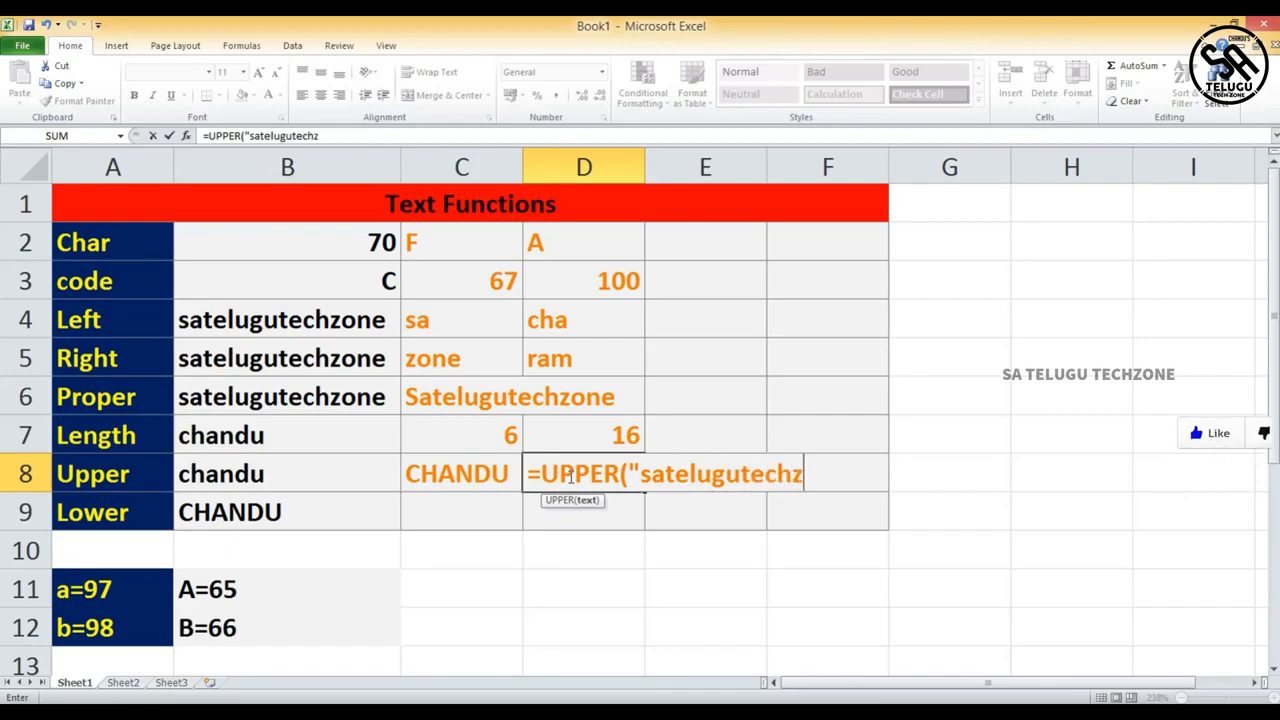
{"action": "type", "text": "one\""}
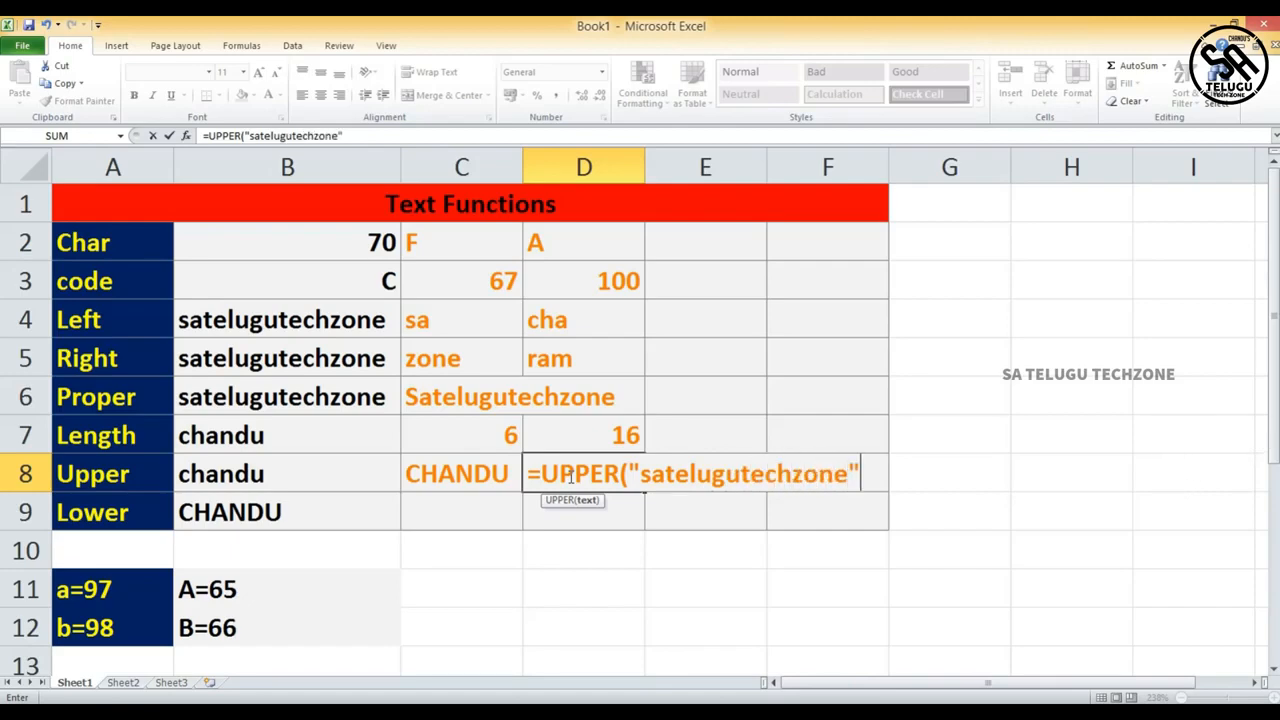
{"action": "type", "text": ")"}
{"action": "key", "text": "Return"}
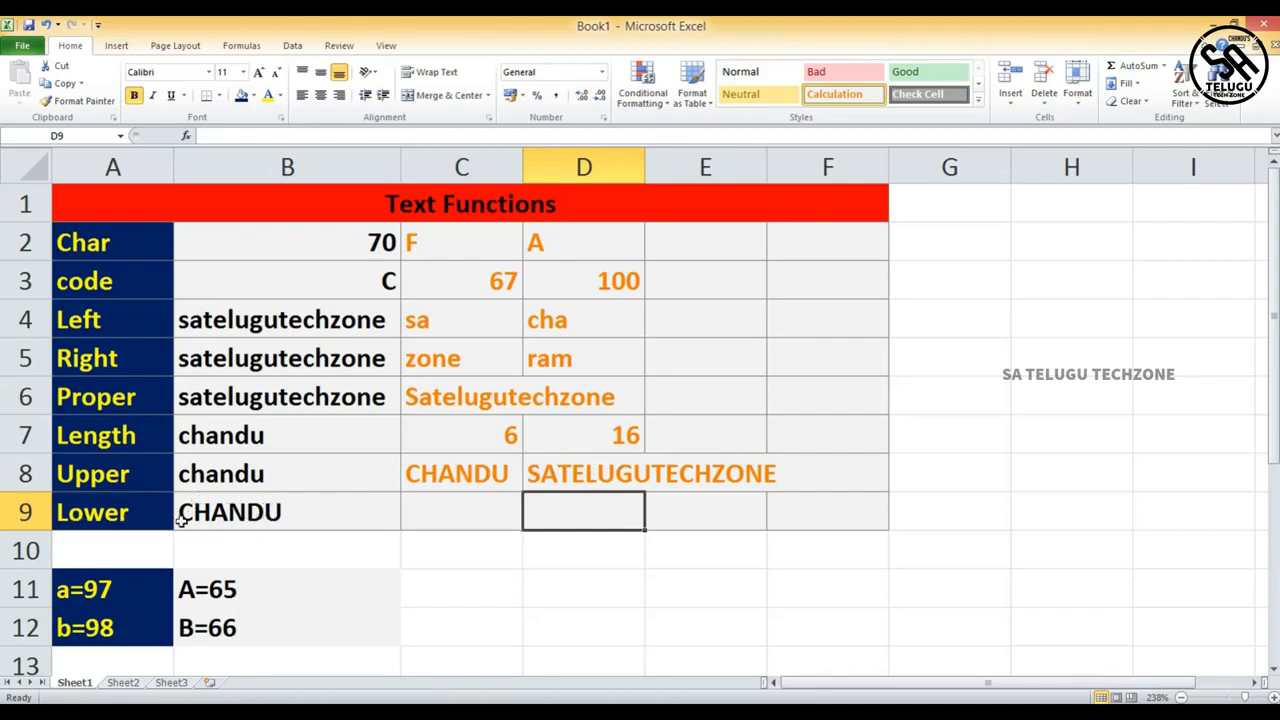
Step: Enter the formula =LOWER(B9) in cell C9 to convert the Lower row's text to lowercase, and select cell D9
{"action": "left_click", "coordinate": [440, 512]}
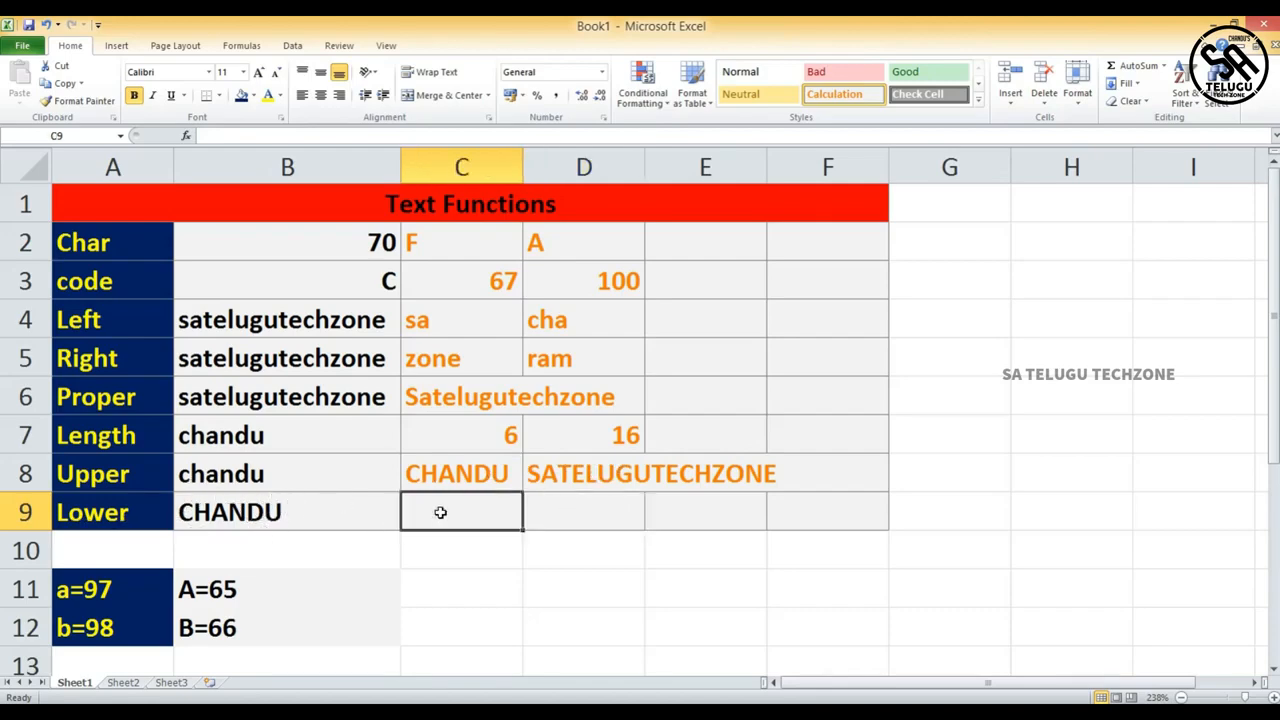
{"action": "type", "text": "="}
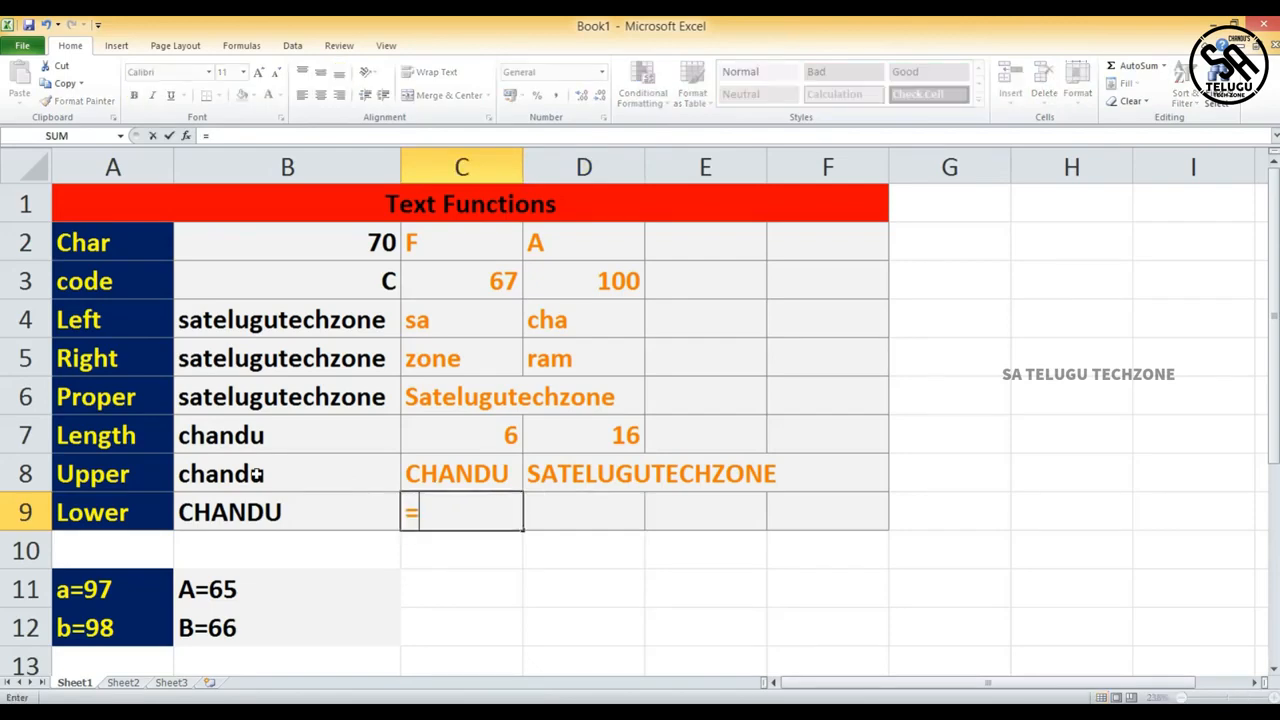
{"action": "type", "text": "lowe"}
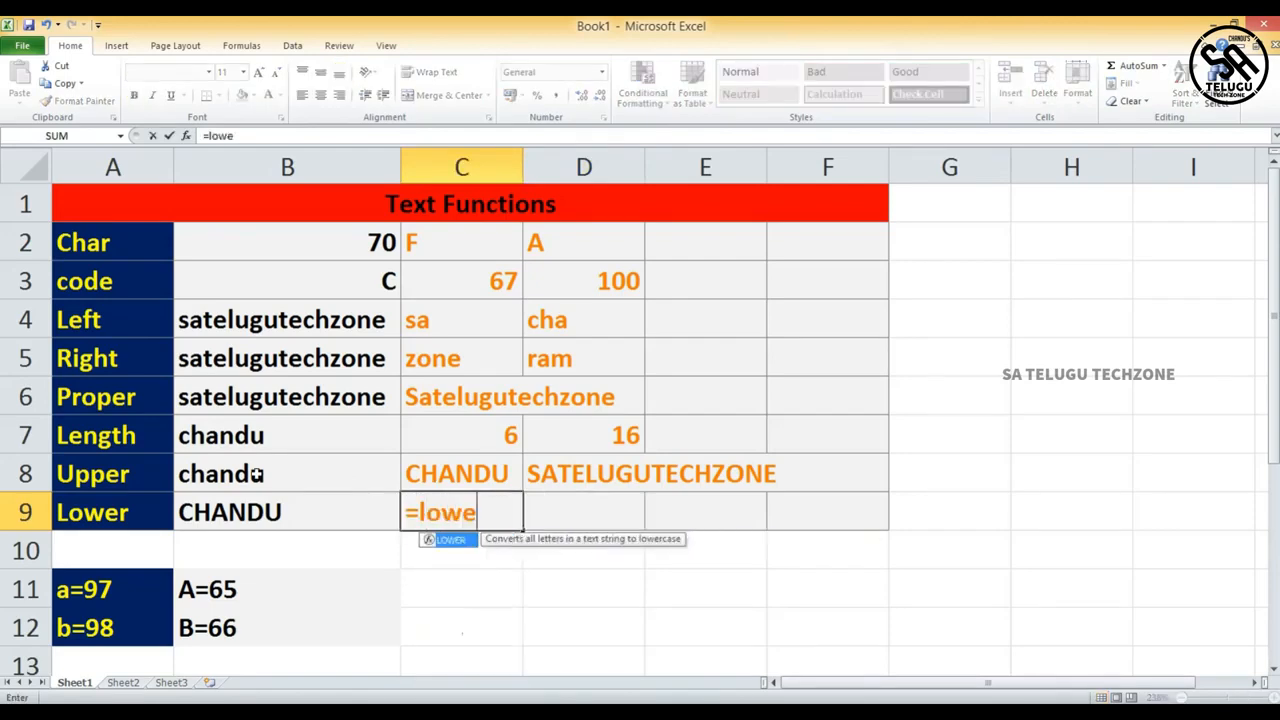
{"action": "key", "text": "Tab"}
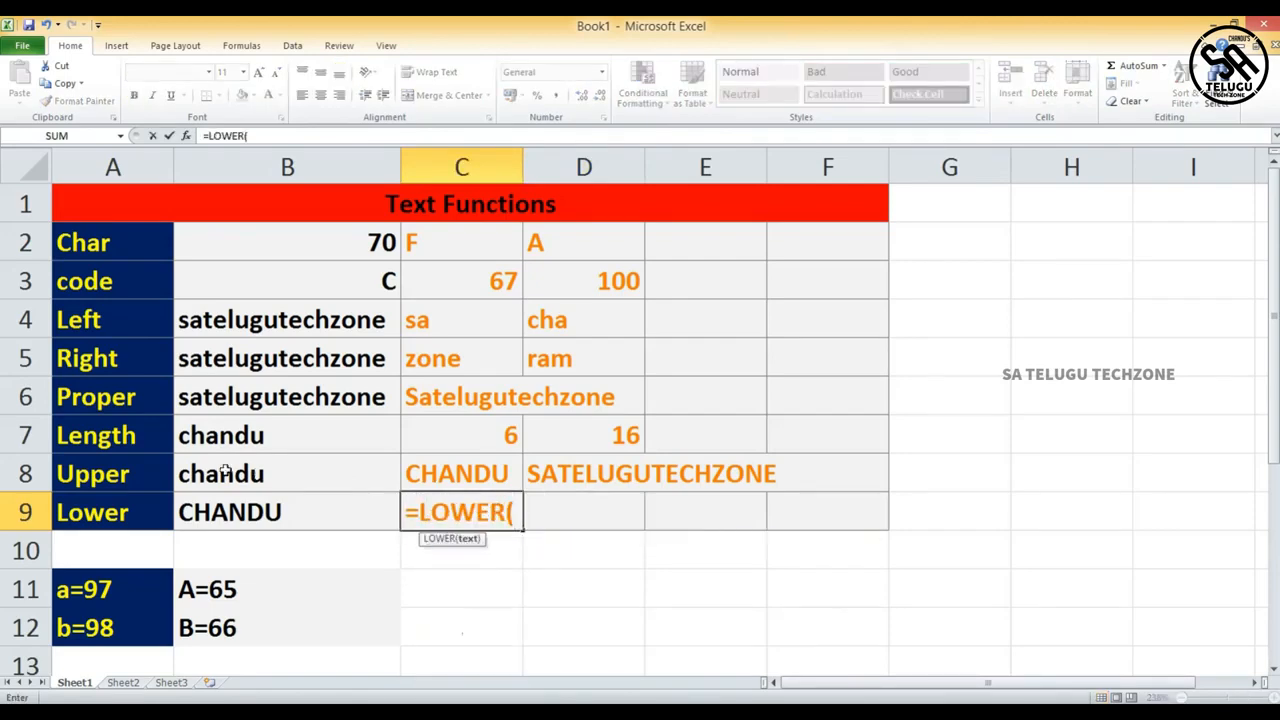
{"action": "left_click", "coordinate": [210, 510]}
{"action": "type", "text": ")"}
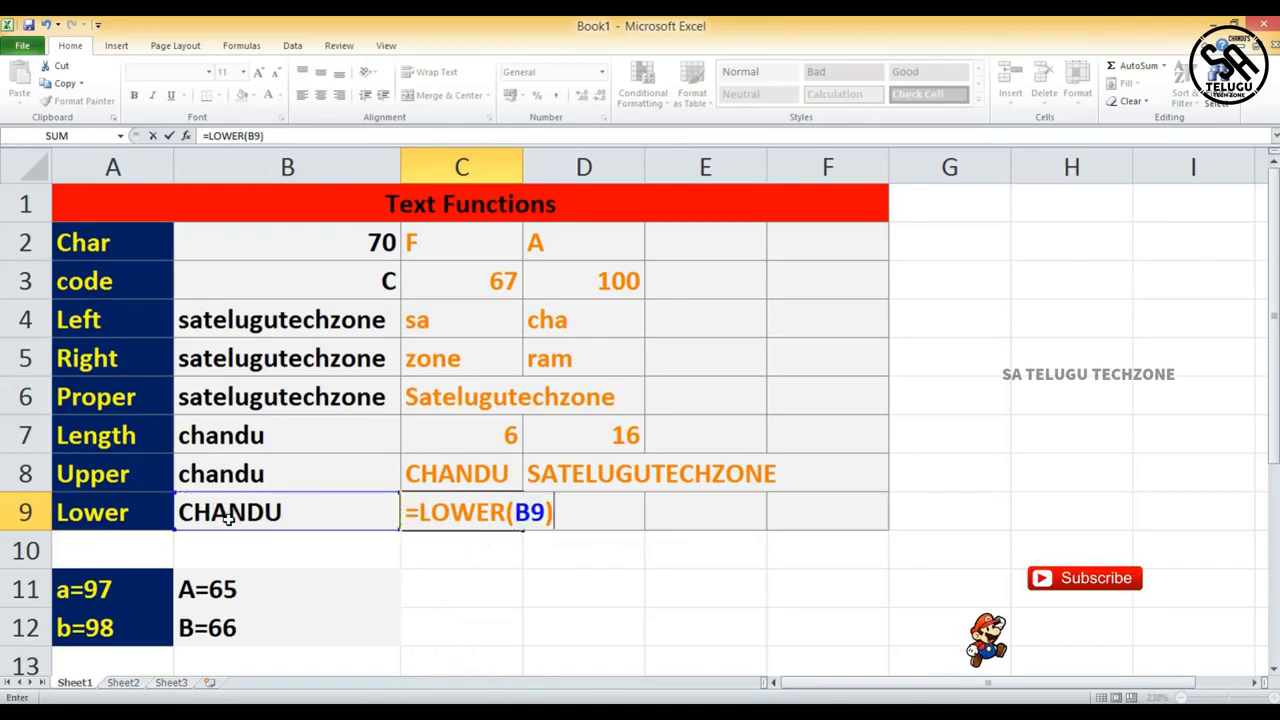
{"action": "key", "text": "Return"}
{"action": "left_click", "coordinate": [545, 523]}
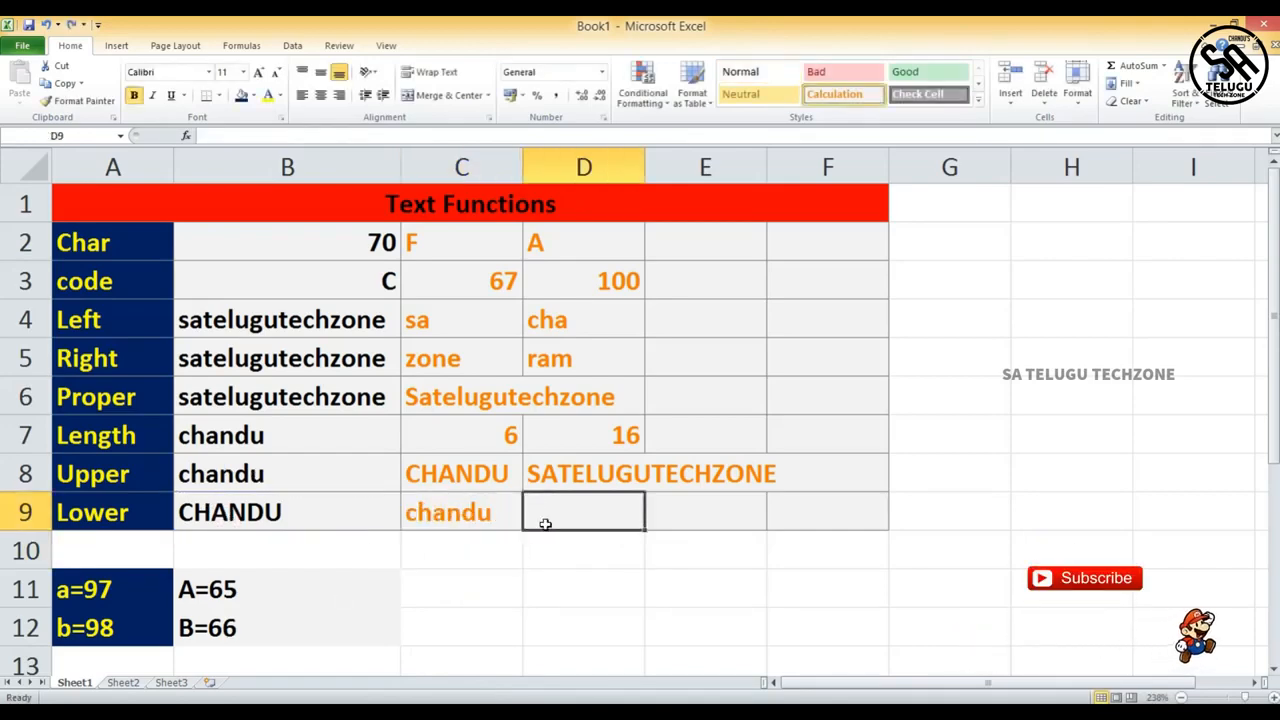